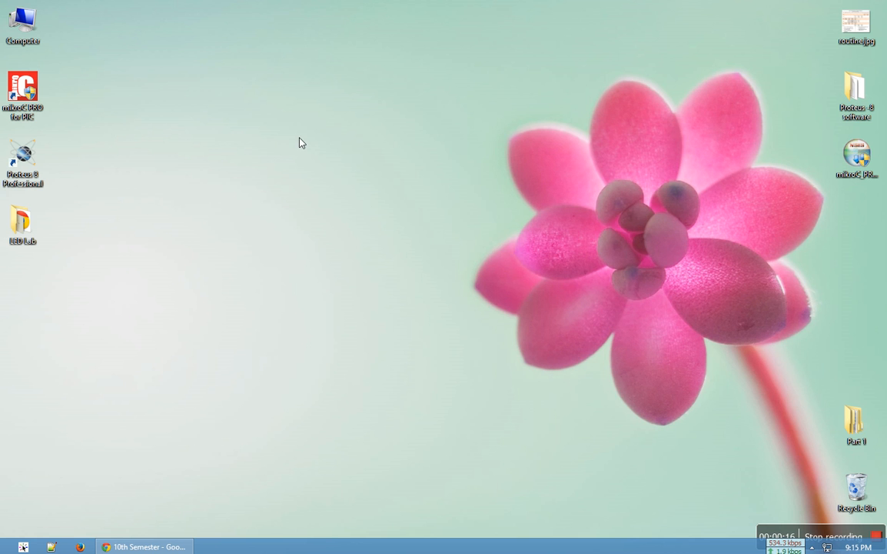
Step: Open the Proteus -8 software folder from the desktop and reposition its window
right_click(300, 138)
left_click(322, 174)
double_click(855, 91)
left_click_drag(230, 7, 303, 90)
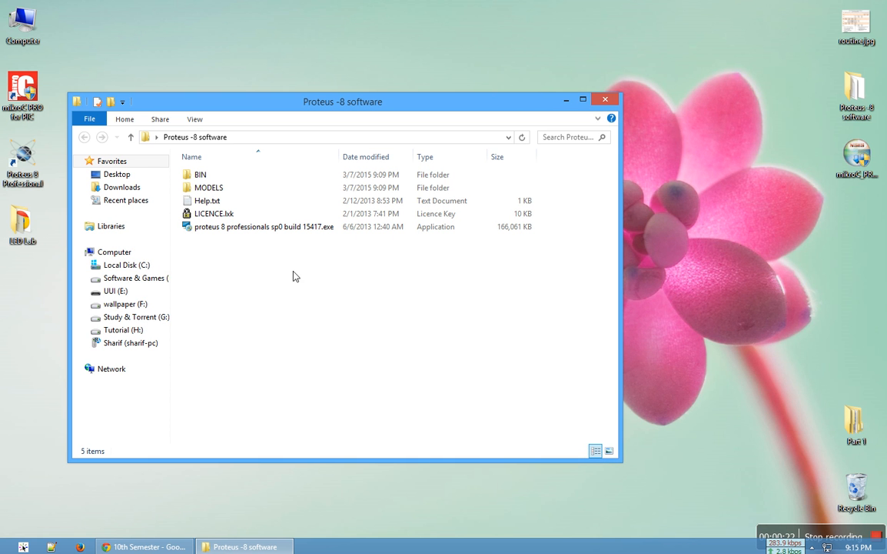
left_click(856, 158)
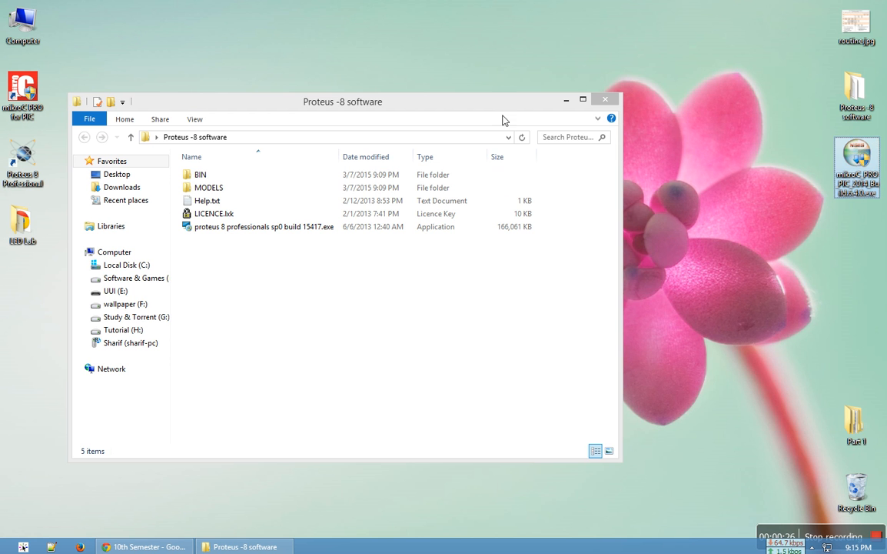
left_click_drag(501, 106, 549, 92)
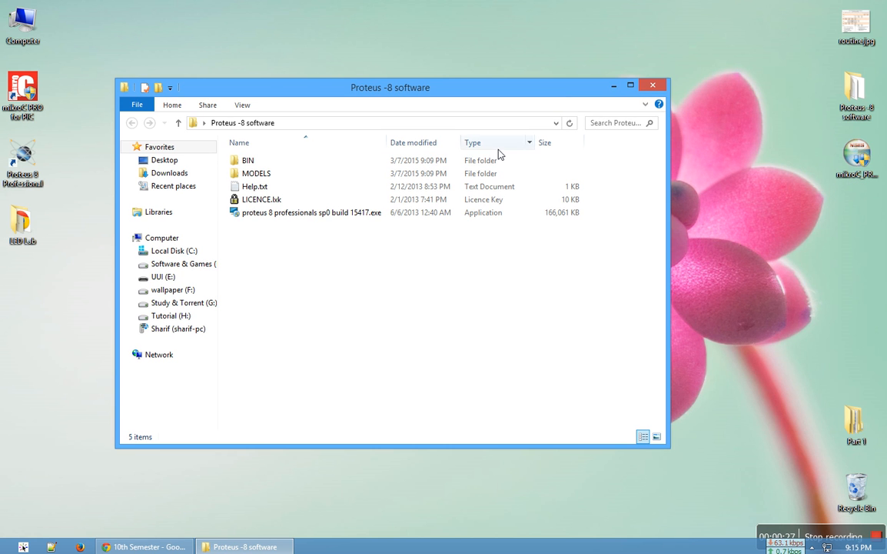
Step: Launch the proteus 8 professionals sp0 build 15417.exe installer and advance to its installation change options
double_click(297, 215)
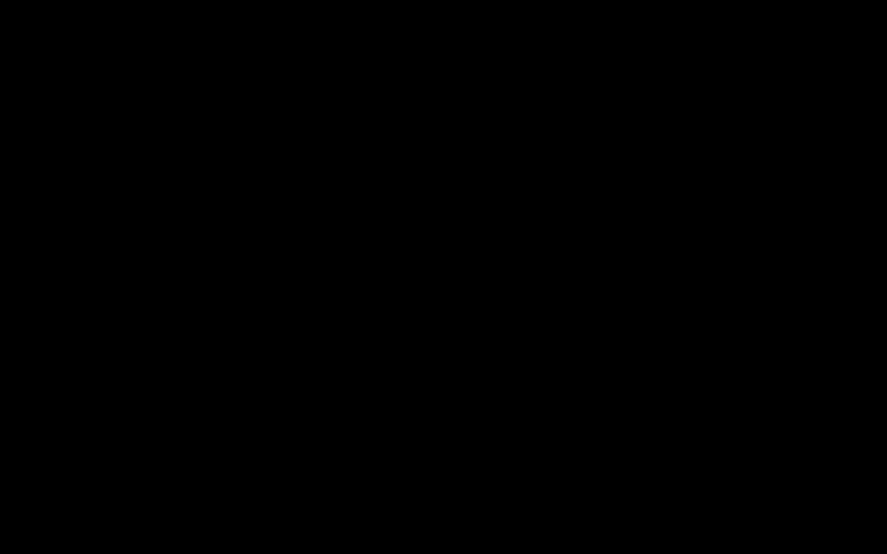
left_click(501, 302)
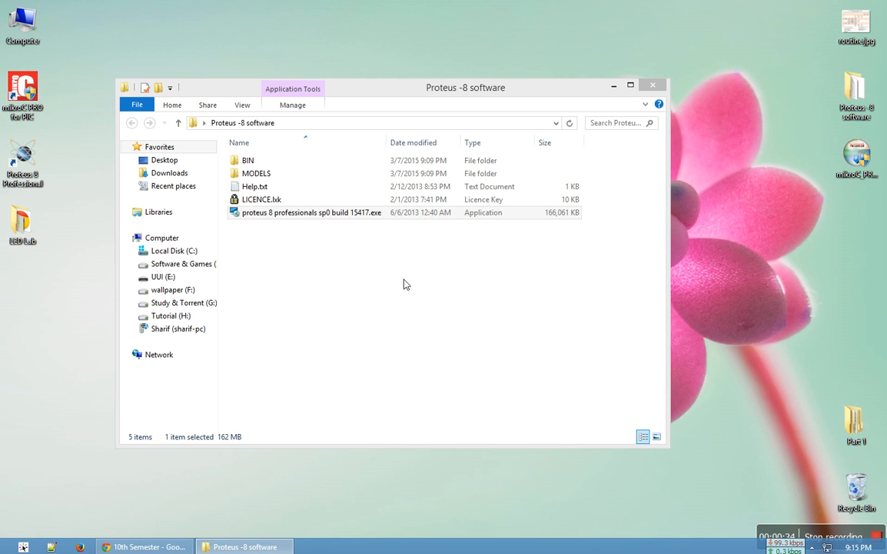
left_click_drag(458, 125, 520, 146)
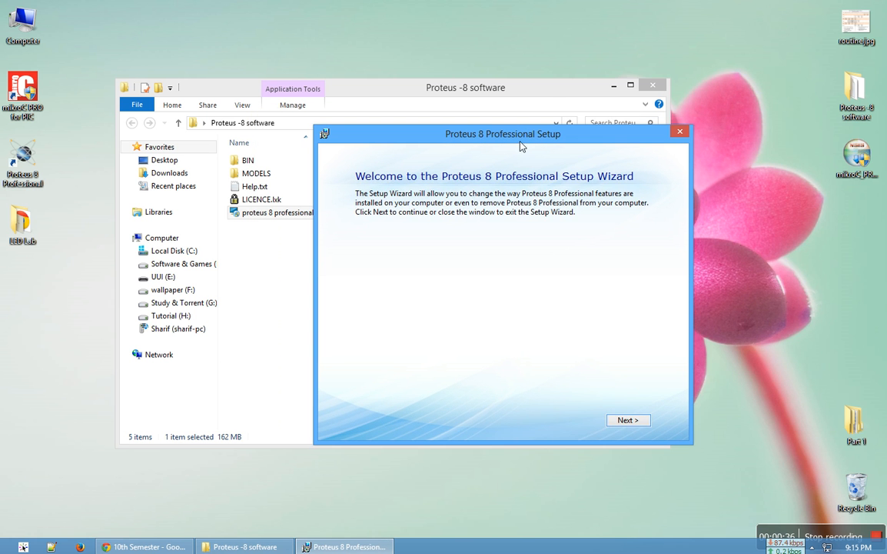
left_click(628, 420)
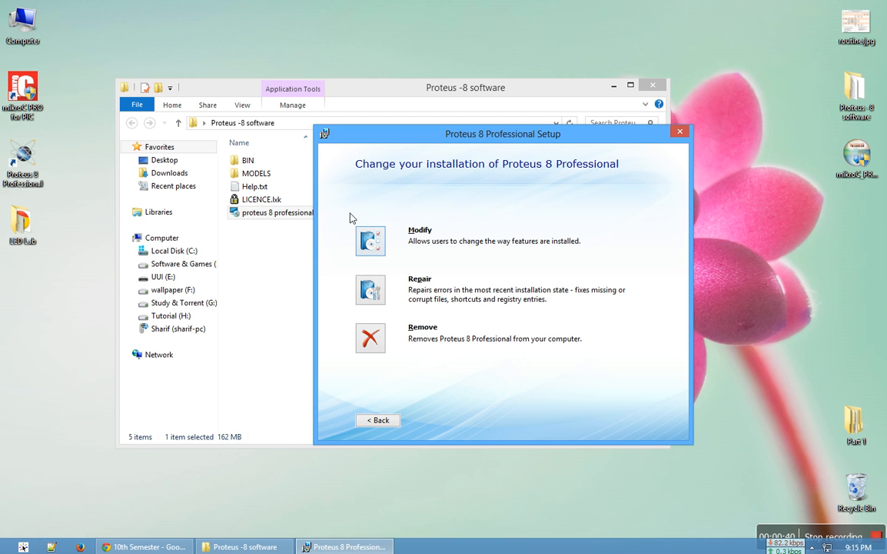
Step: Go back to the setup wizard's welcome page and exit the wizard without changing the installation
left_click(380, 421)
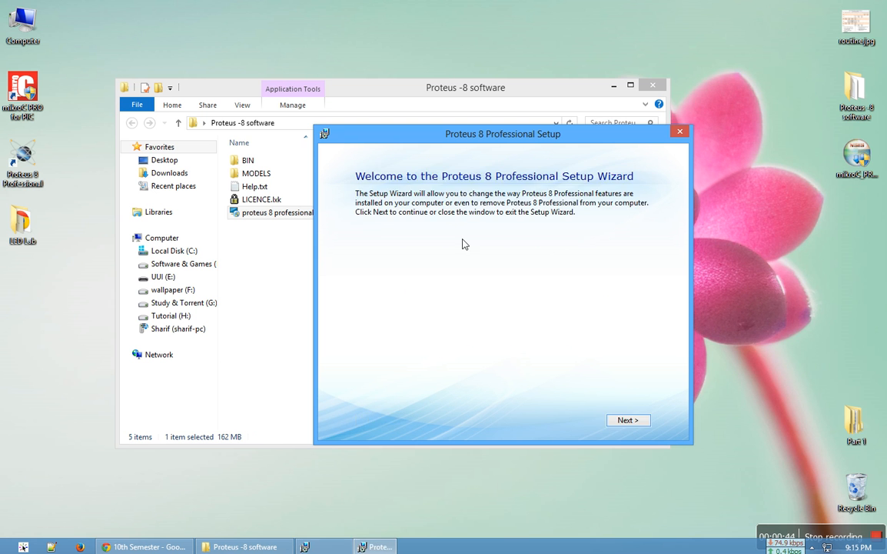
left_click(679, 132)
left_click(487, 312)
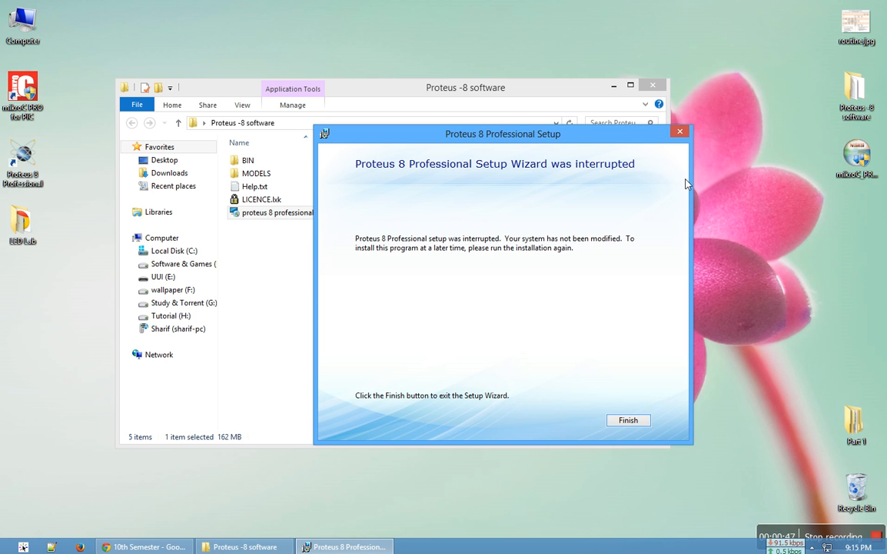
key("Return")
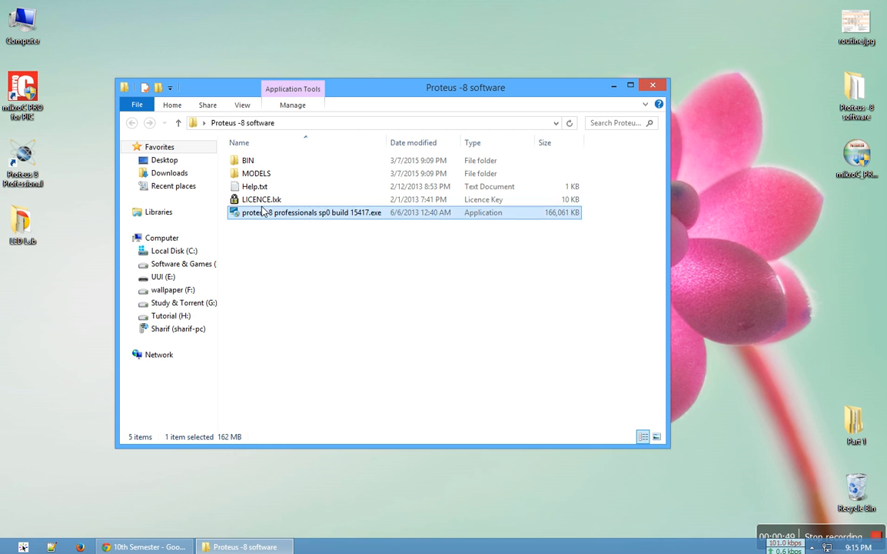
Step: Open Help.txt from the Proteus -8 software folder and reposition its window
left_click(277, 200)
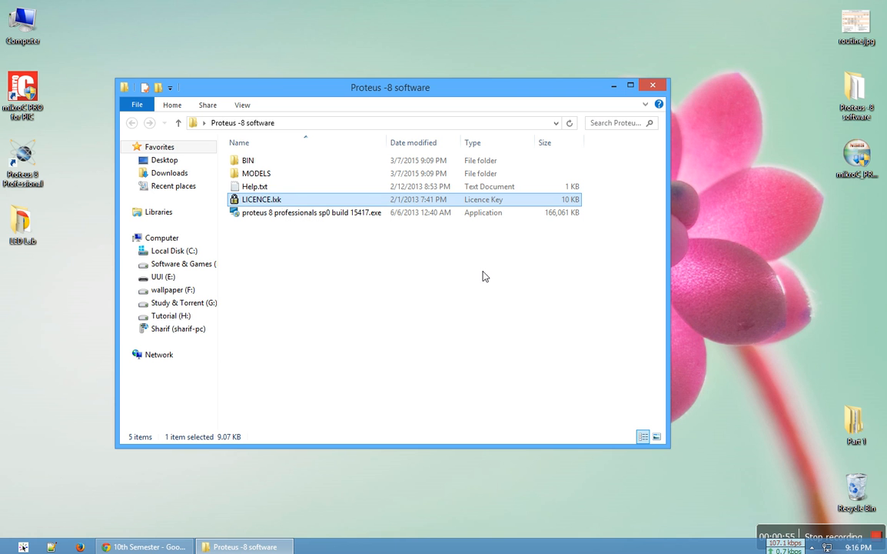
left_click(594, 264)
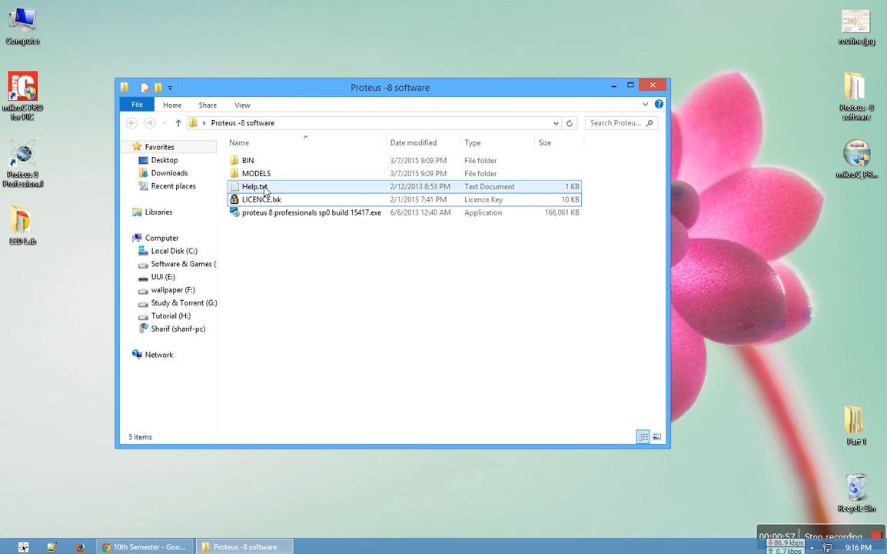
double_click(256, 186)
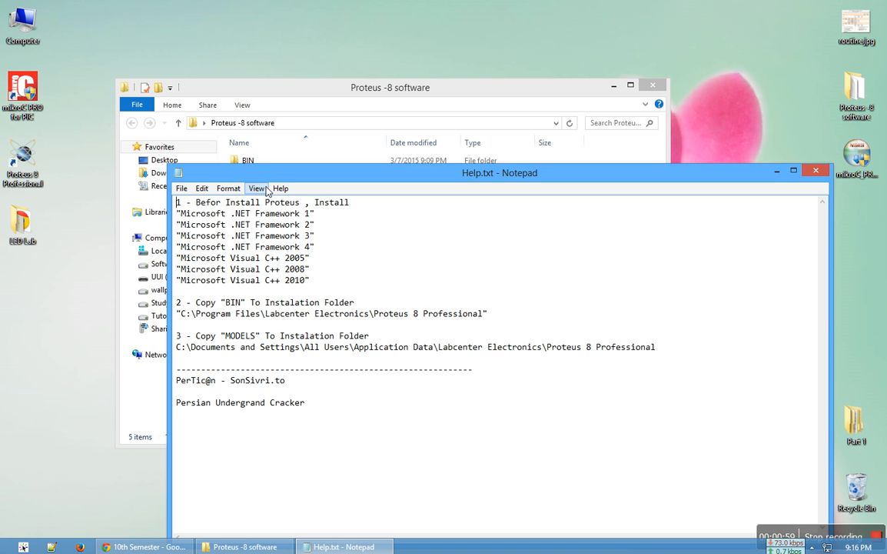
left_click_drag(324, 172, 434, 180)
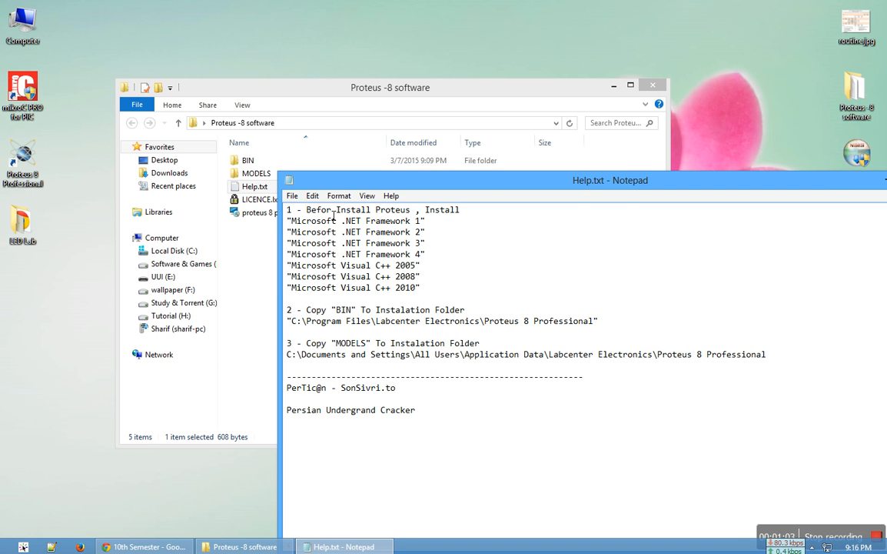
Step: Examine the Microsoft .NET Framework and Visual C++ prerequisites in step 1 of Help.txt
left_click_drag(461, 211, 337, 210)
left_click(457, 244)
left_click_drag(439, 260, 288, 221)
left_click(476, 231)
left_click_drag(431, 295, 287, 265)
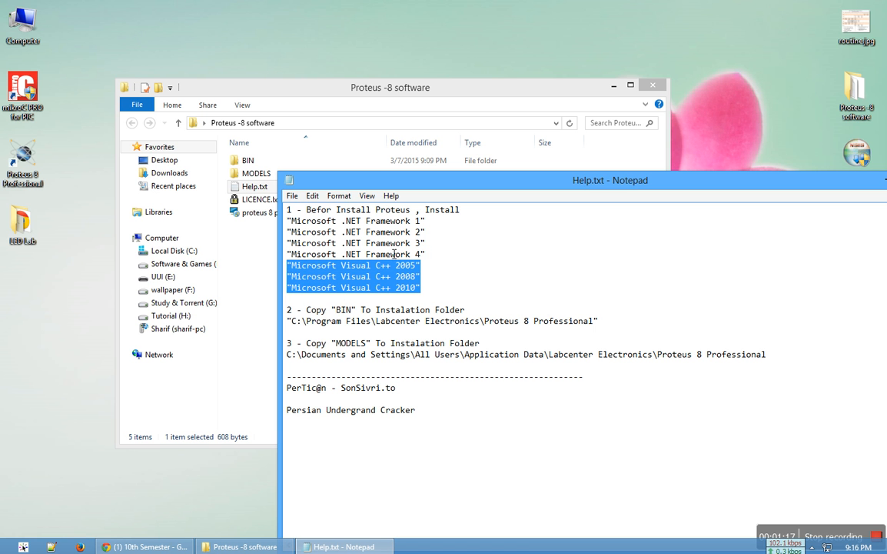
left_click_drag(440, 252, 371, 245)
left_click(439, 290)
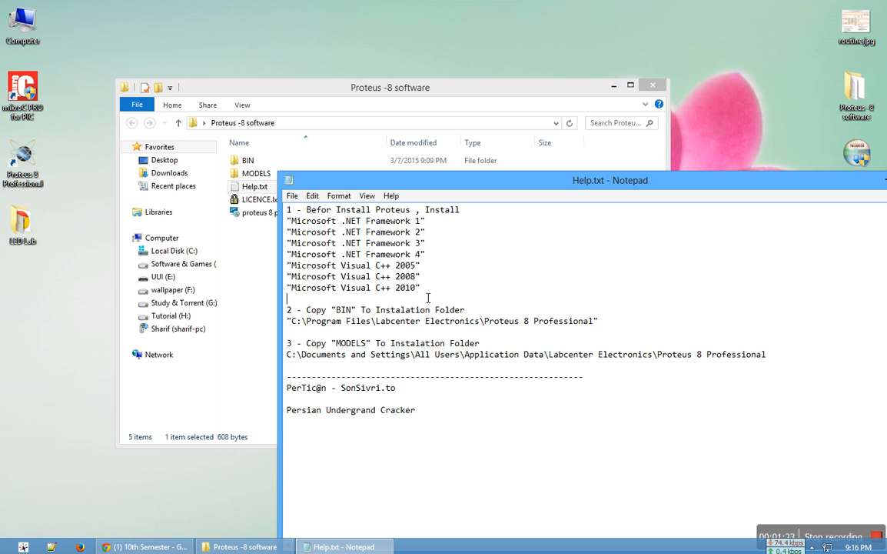
Step: Copy "Microsoft Visual C++ 2010" from Help.txt, switch to Chrome and search Google for "microsoft visual c++ 2010 for windows 8 64 bit"
left_click_drag(418, 289, 297, 297)
key("ctrl+c")
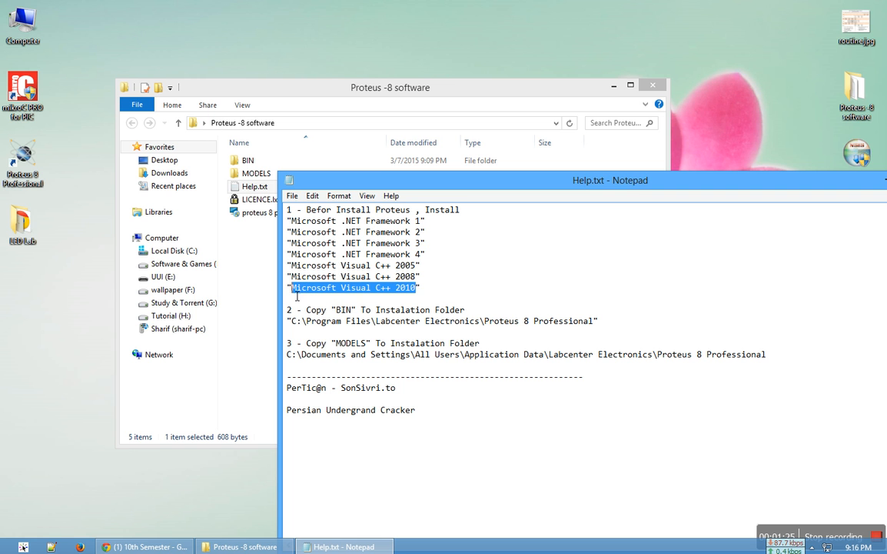
left_click(147, 546)
left_click(134, 9)
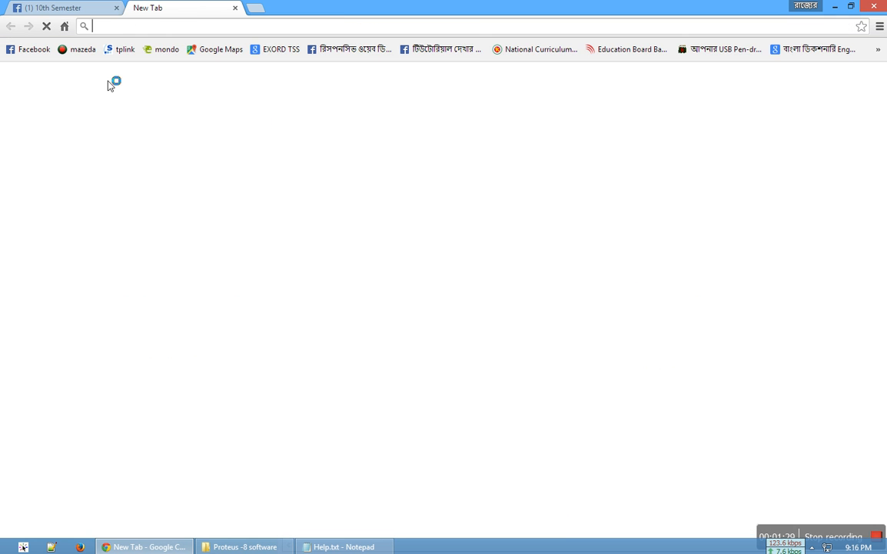
key("ctrl+v")
type("for")
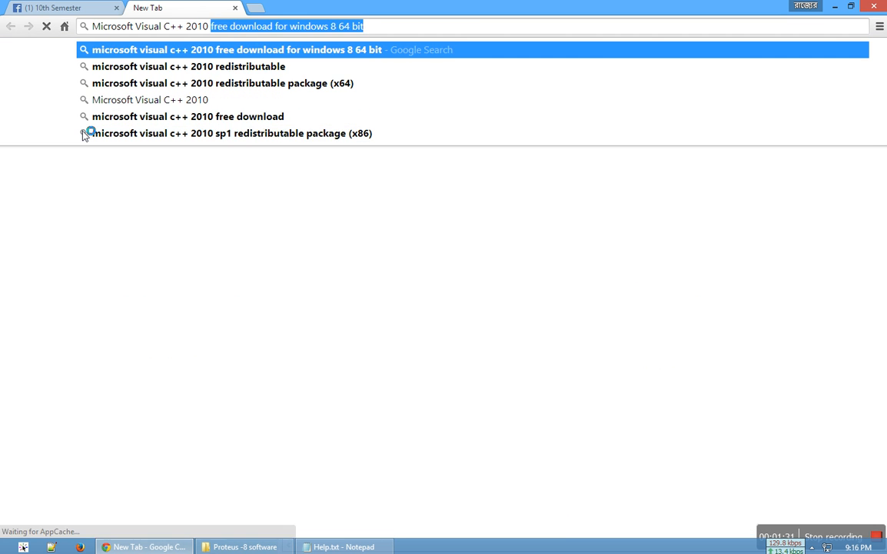
key("Down")
key("Down")
key("Down")
key("Down")
key("Return")
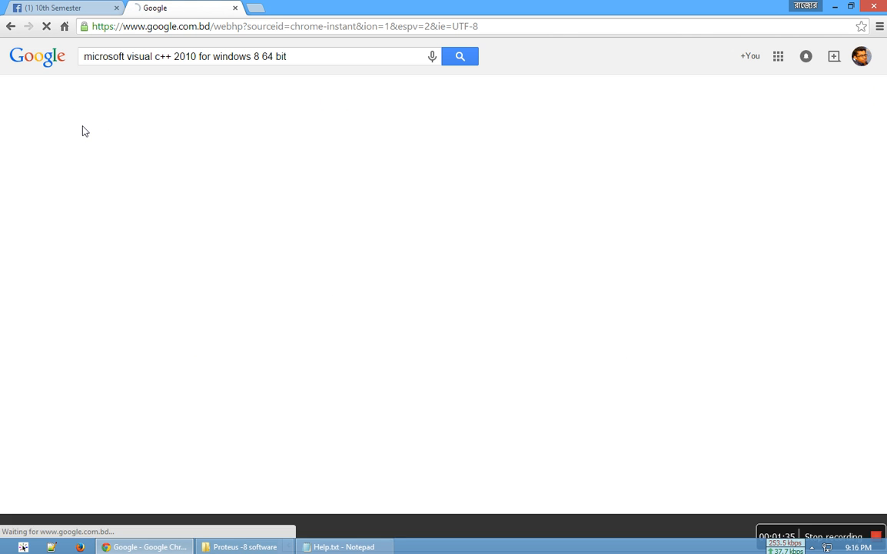
Step: View Microsoft's download page for the Visual C++ 2010 SP1 Redistributable Package (x64) from the search results and close it
middle_click(219, 149)
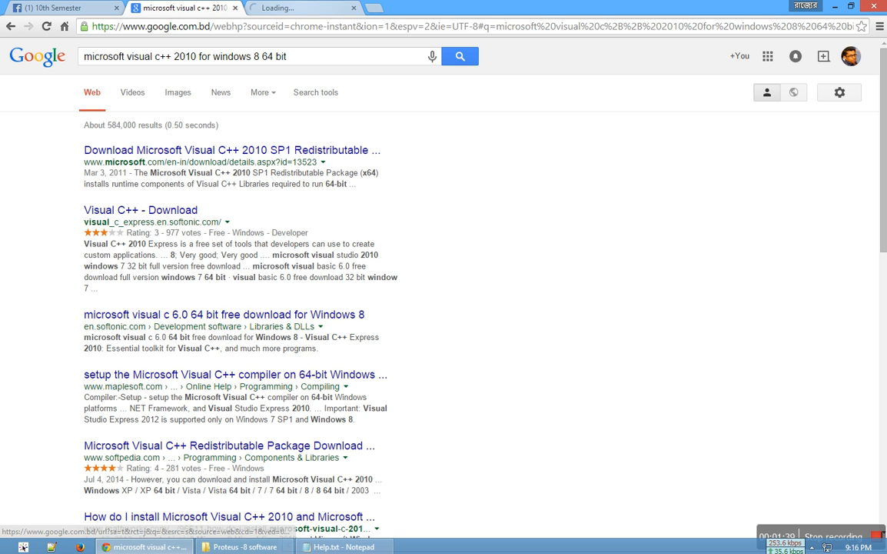
left_click(283, 9)
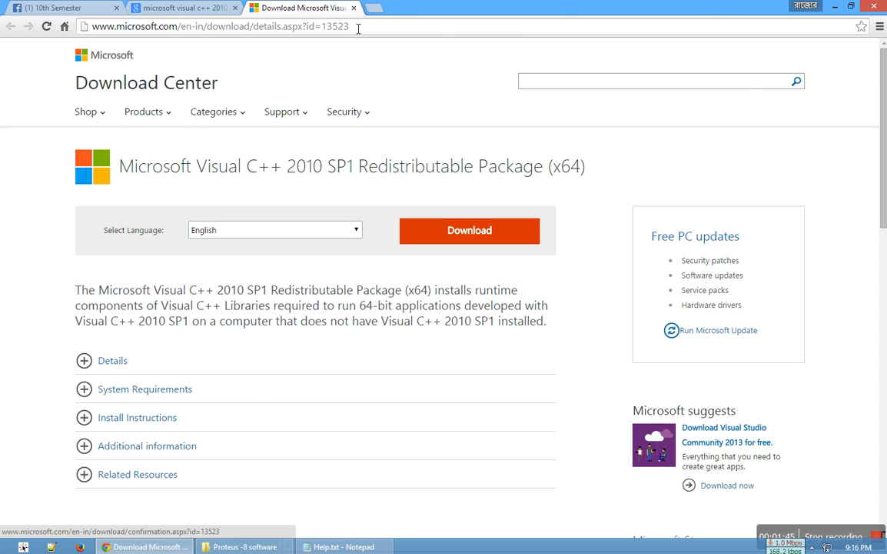
middle_click(321, 9)
Step: Switch to Help.txt to check the "Microsoft .NET Framework 4" entry, and minimise the browser
left_click(339, 547)
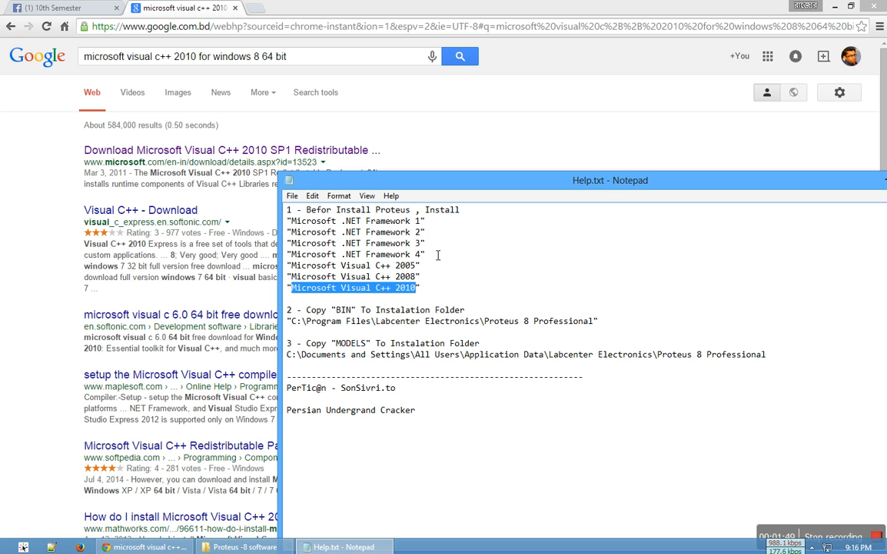
left_click_drag(482, 258, 350, 255)
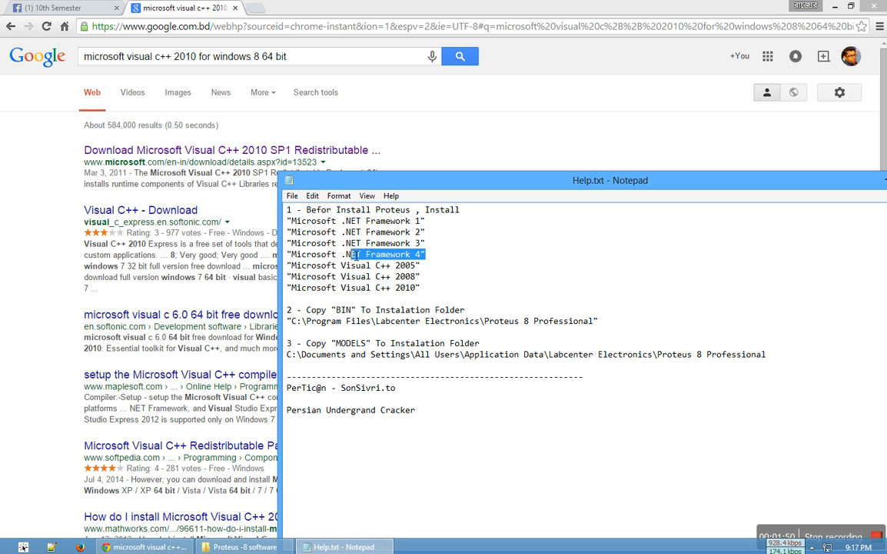
left_click(484, 259)
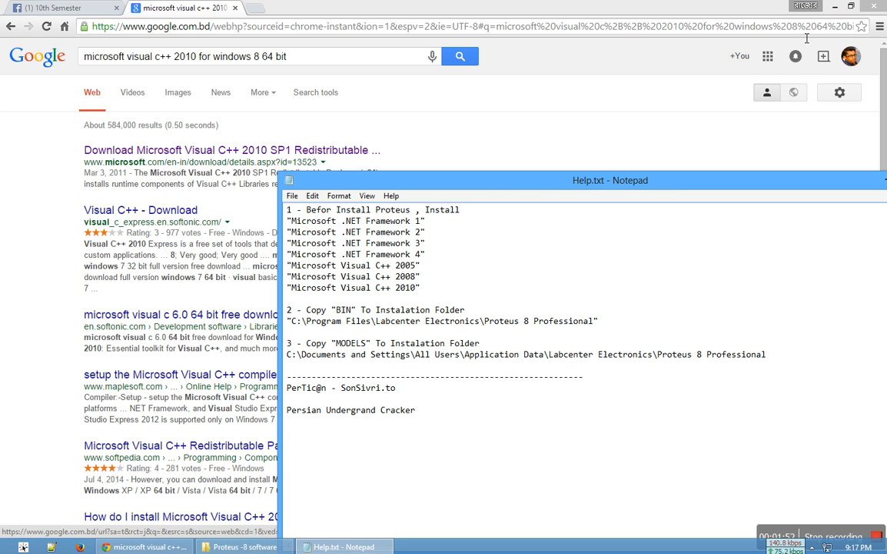
left_click(749, 11)
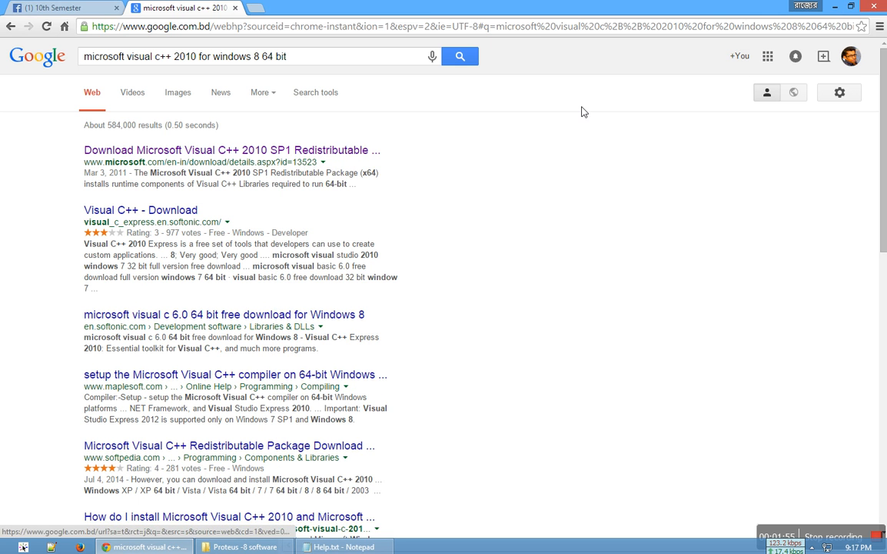
left_click(835, 6)
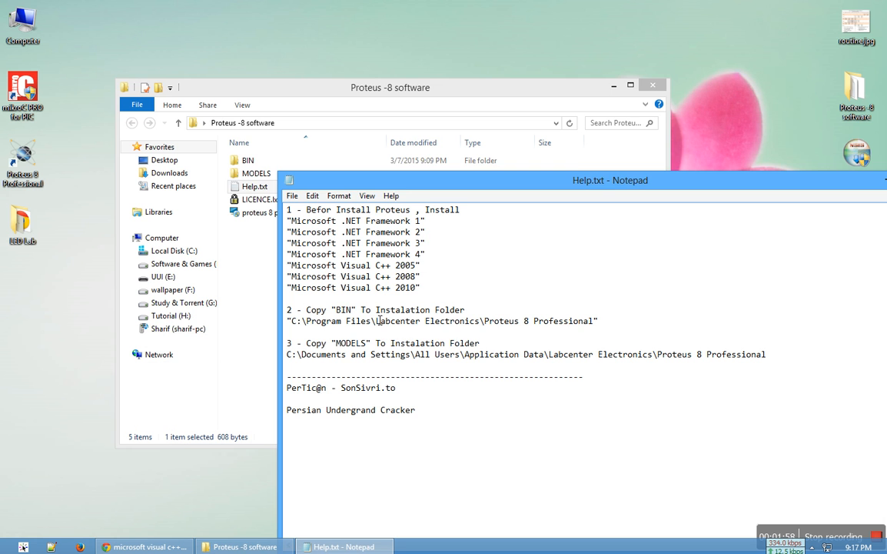
Step: Copy the BIN folder from the Proteus -8 software folder to the clipboard
left_click(256, 162)
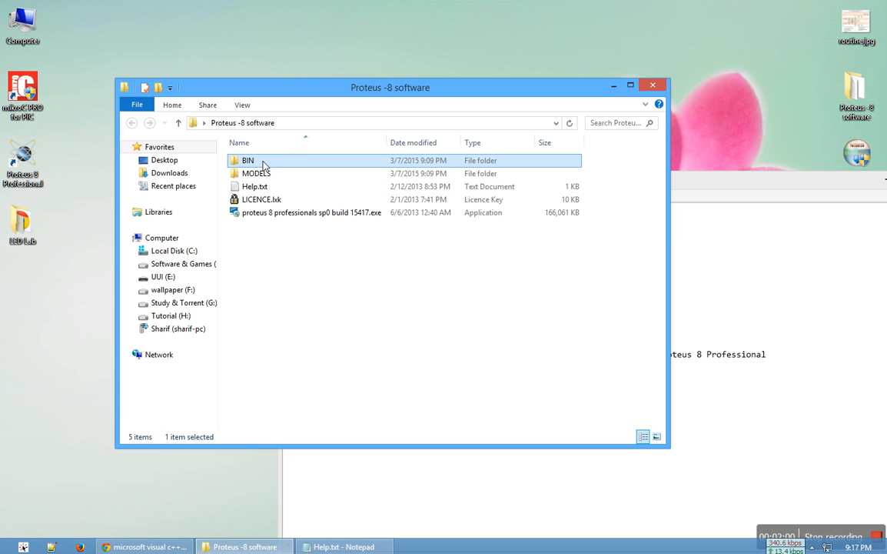
right_click(262, 164)
left_click(296, 315)
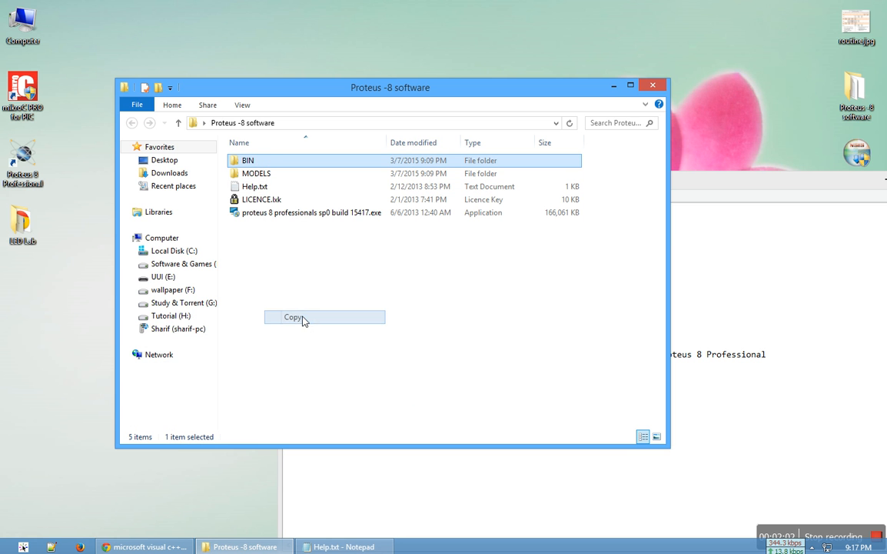
Step: Browse to C:\ProgramData\Labcenter Electronics\Proteus 8 Professional to view its contents, and close that window
double_click(23, 31)
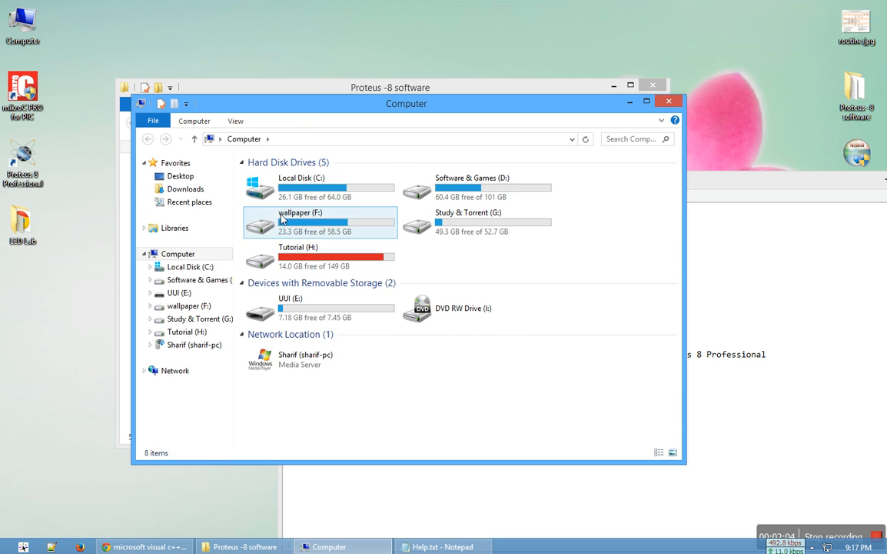
double_click(311, 199)
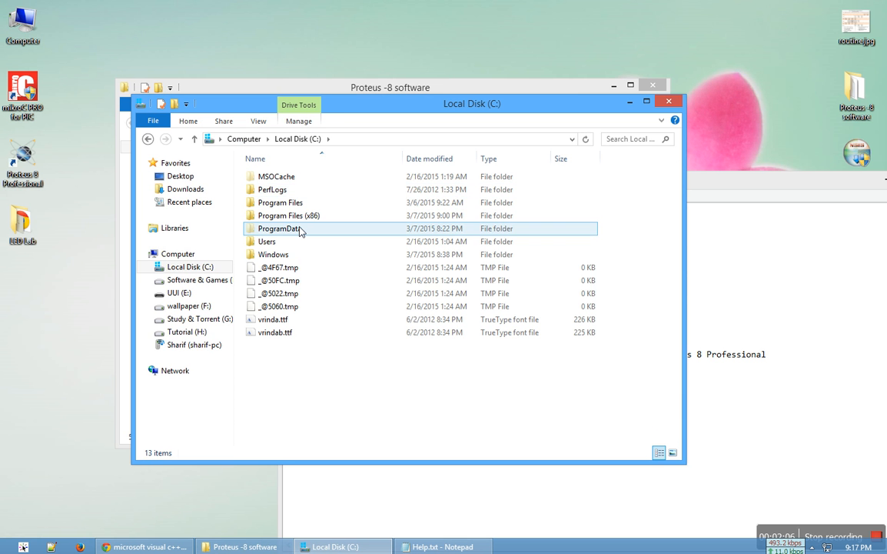
double_click(299, 229)
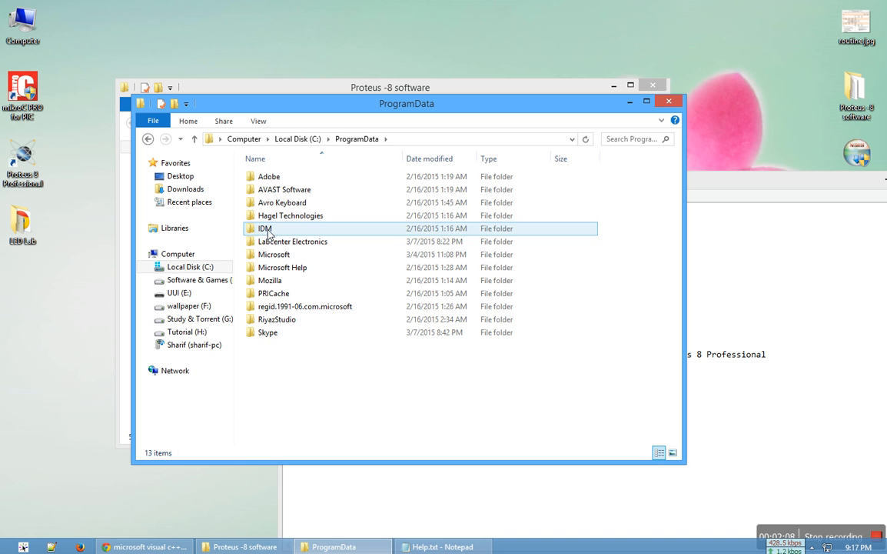
double_click(271, 241)
double_click(273, 177)
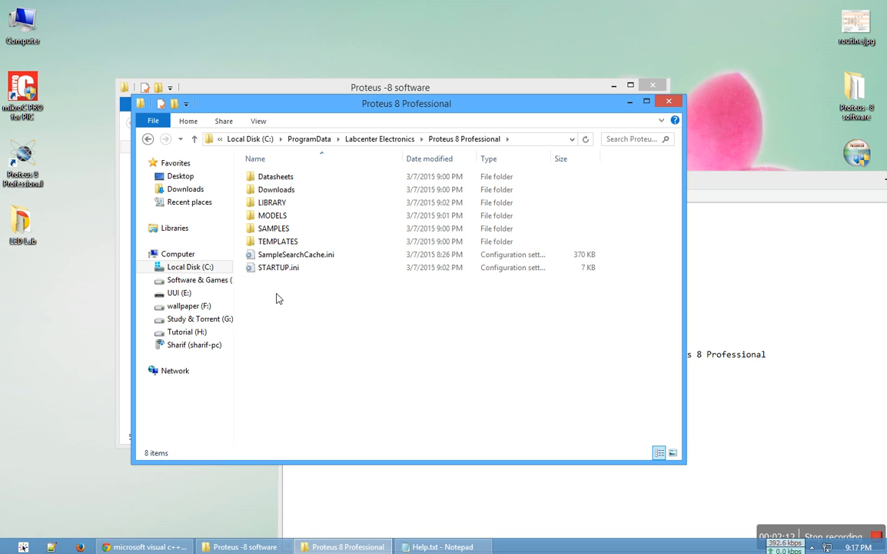
left_click(668, 103)
Step: Review the BIN and MODELS destination paths in Help.txt and return to the Proteus -8 software folder
left_click(739, 335)
left_click_drag(342, 321, 557, 336)
left_click_drag(405, 354, 777, 362)
left_click(691, 384)
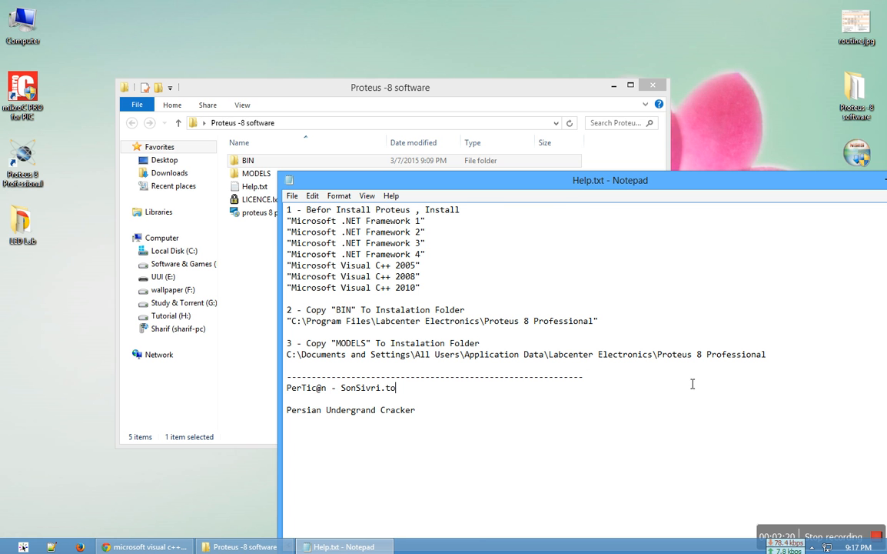
left_click(271, 249)
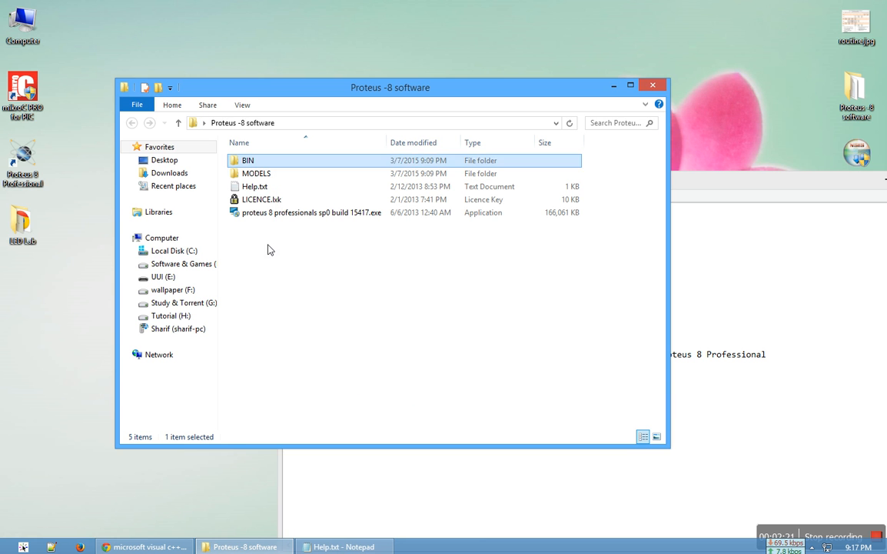
Step: Open the user's home folder from Desktop and check the Hidden items display option for seeing AppData
double_click(10, 23)
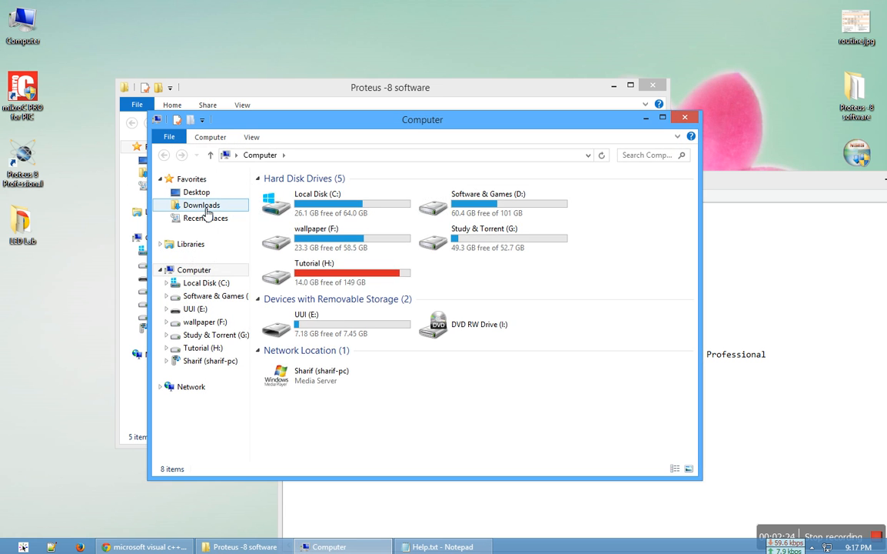
left_click(204, 193)
double_click(427, 174)
double_click(367, 118)
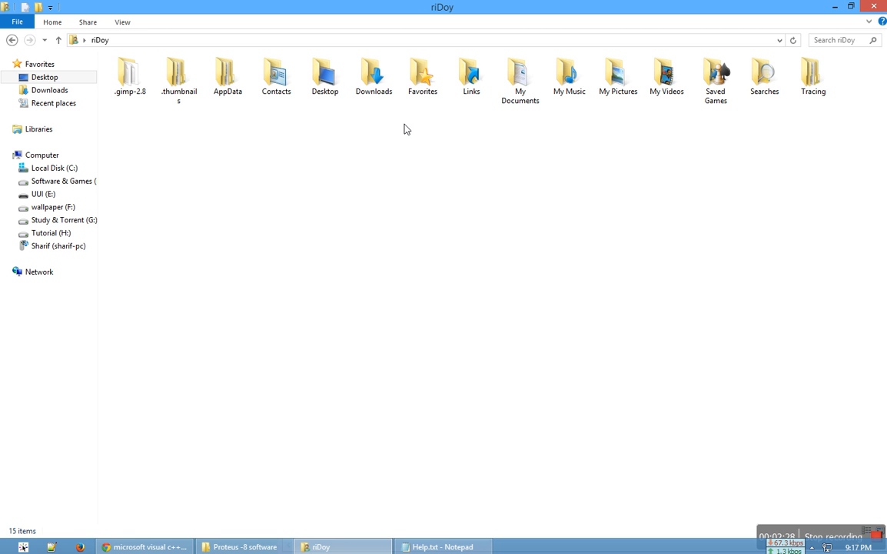
left_click(227, 88)
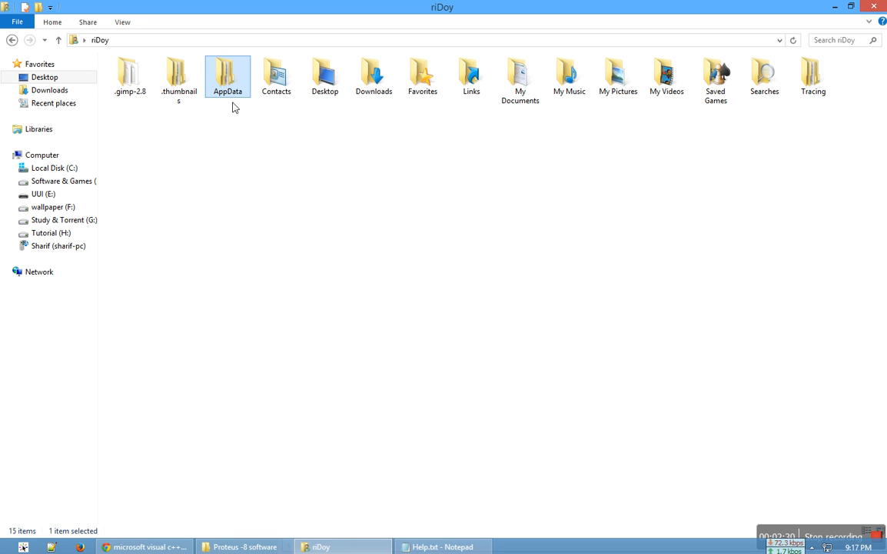
left_click(123, 21)
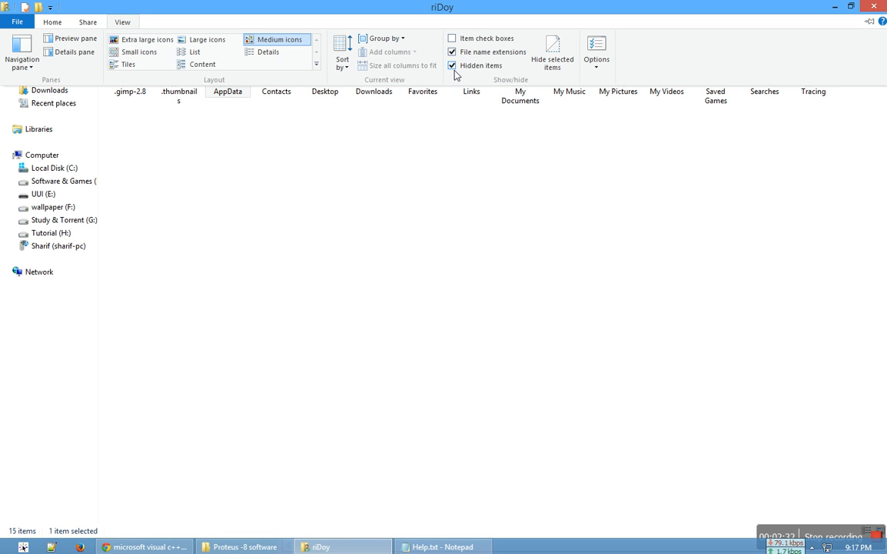
left_click(355, 274)
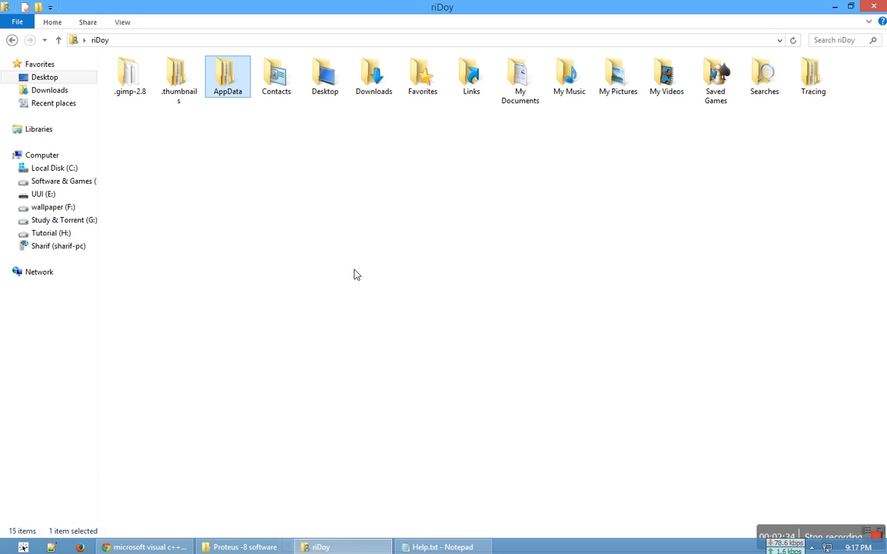
Step: Browse to AppData\Roaming\Labcenter Electronics\Proteus 8 Professional to view its MODELS folder, and close that window
double_click(229, 90)
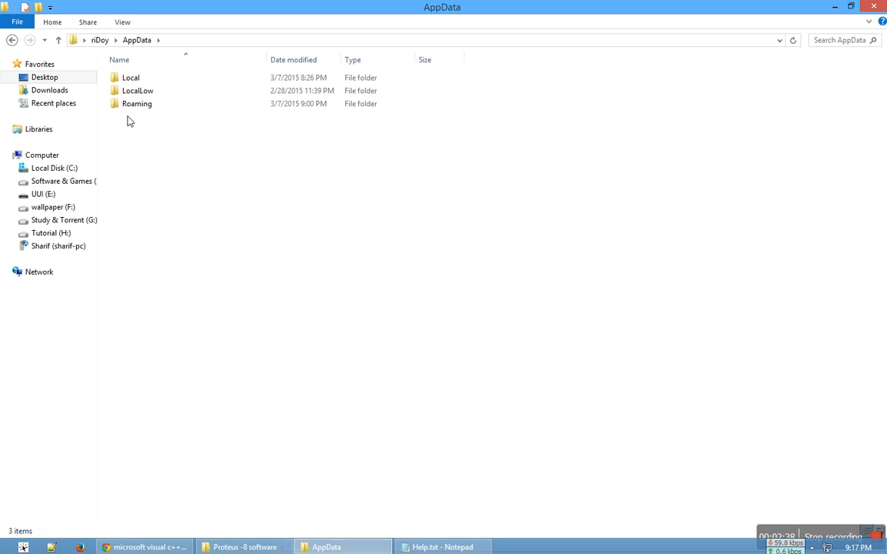
left_click(135, 110)
double_click(134, 104)
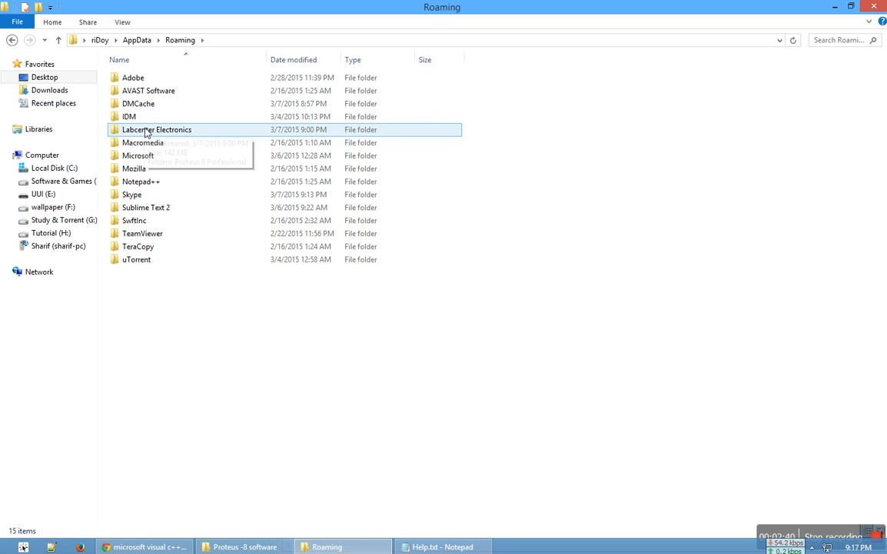
double_click(145, 135)
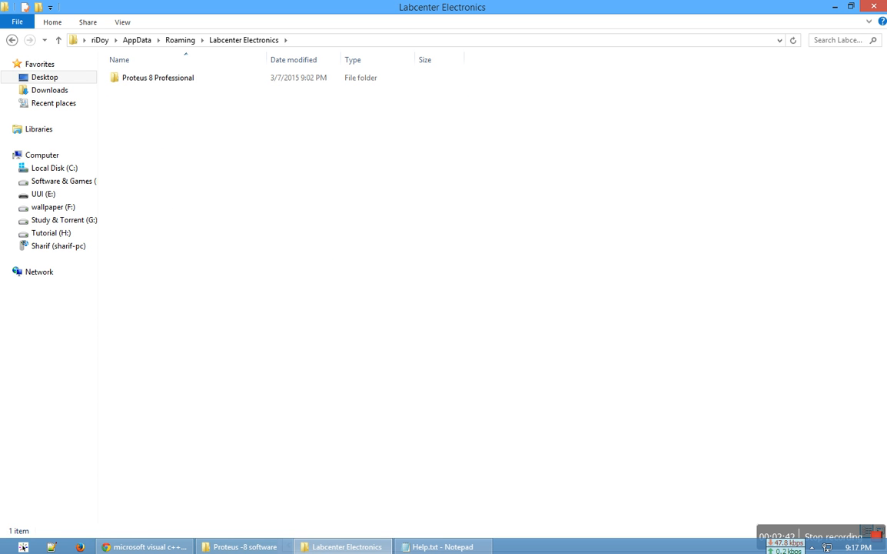
double_click(263, 77)
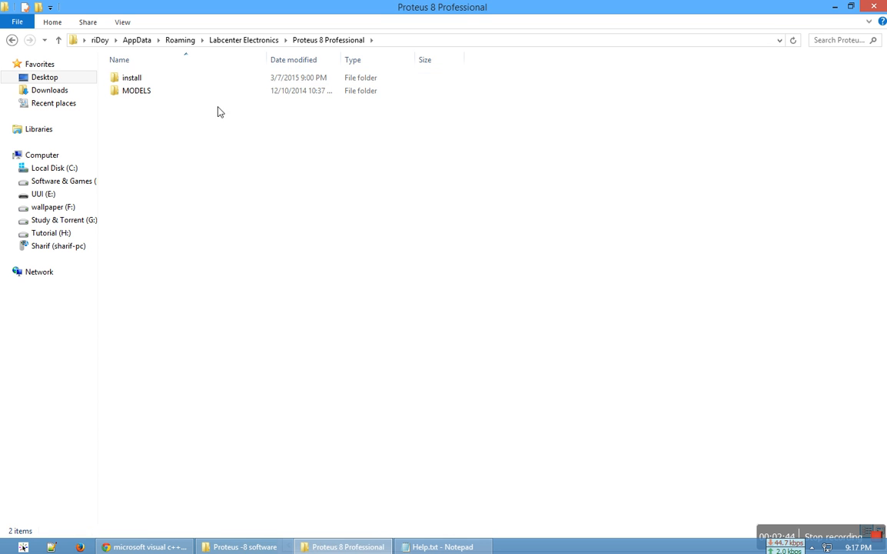
left_click(875, 6)
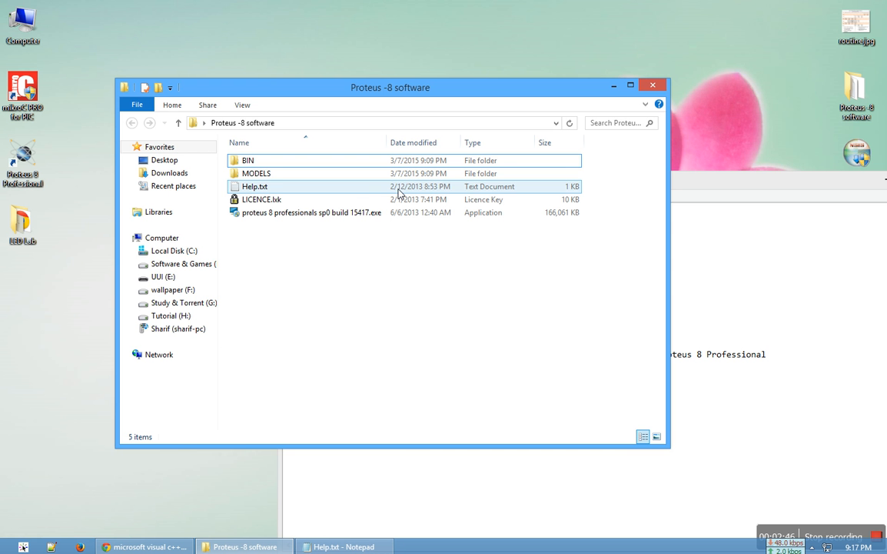
Step: Close the Proteus -8 software folder and Help.txt, and refresh the desktop
left_click(650, 87)
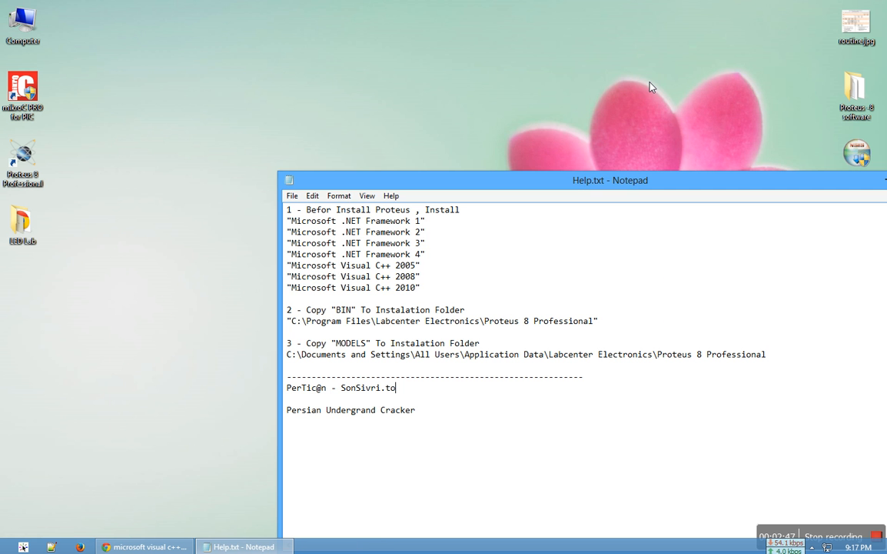
right_click(147, 173)
left_click(175, 202)
left_click_drag(351, 183, 158, 133)
left_click(736, 132)
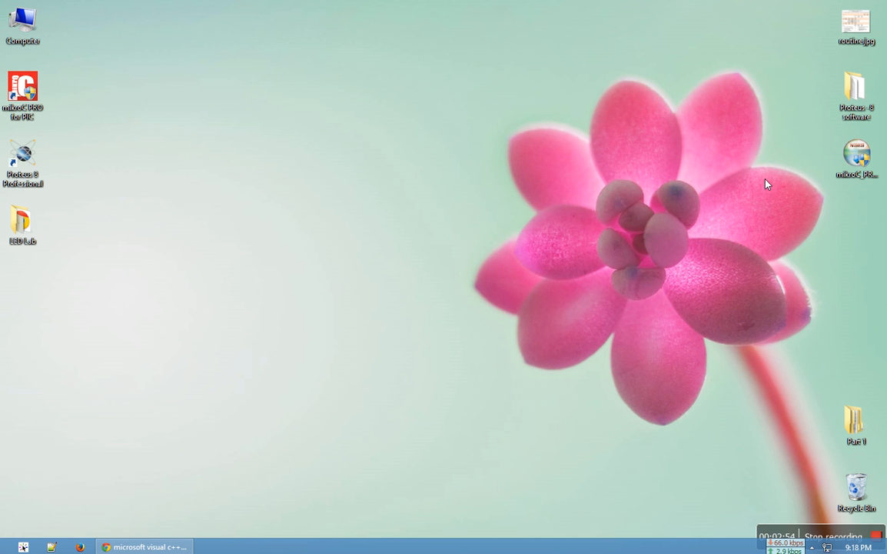
left_click(857, 165)
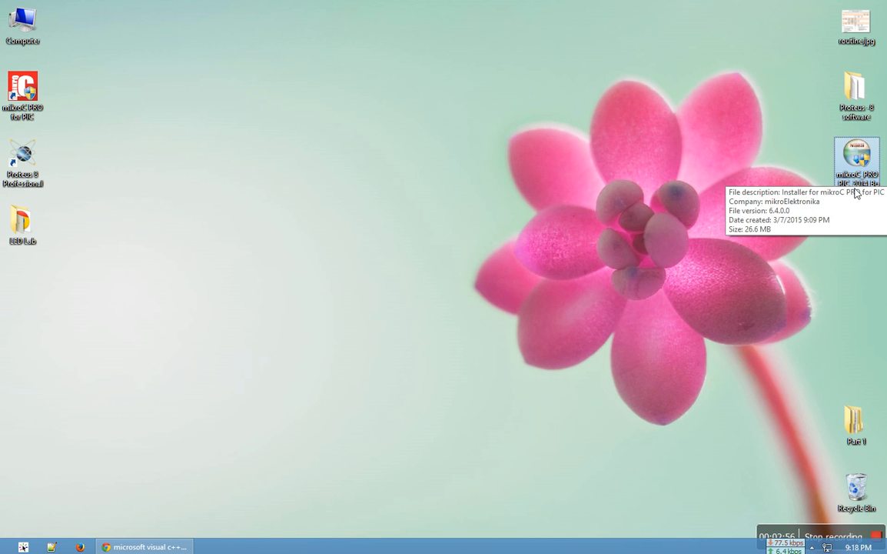
right_click(549, 173)
left_click(578, 206)
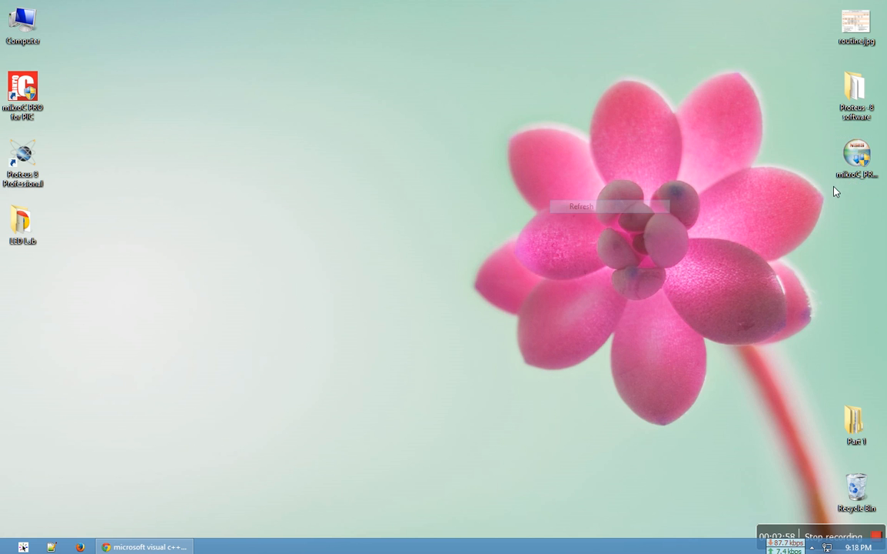
left_click(856, 157)
right_click(388, 171)
left_click(423, 201)
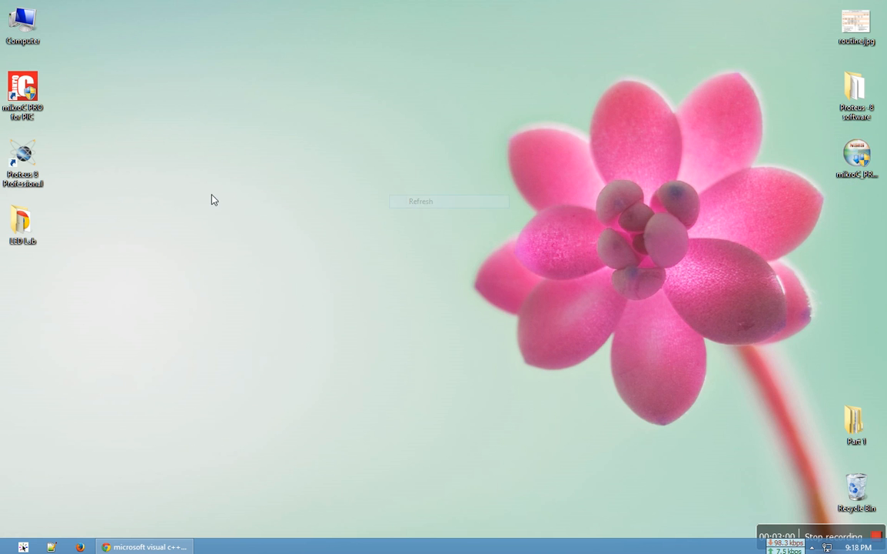
Step: Launch Proteus 8 Professional maximised and start a new project named LED.pdsprj
double_click(28, 162)
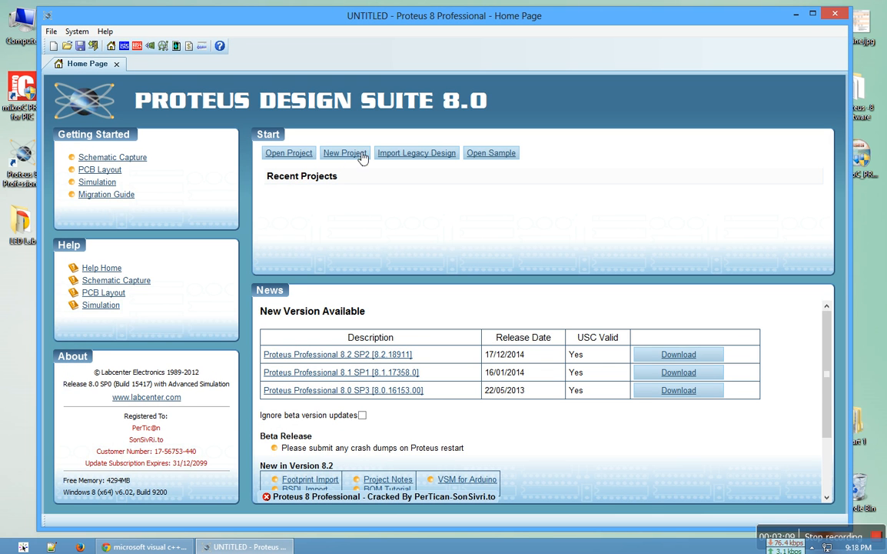
double_click(742, 15)
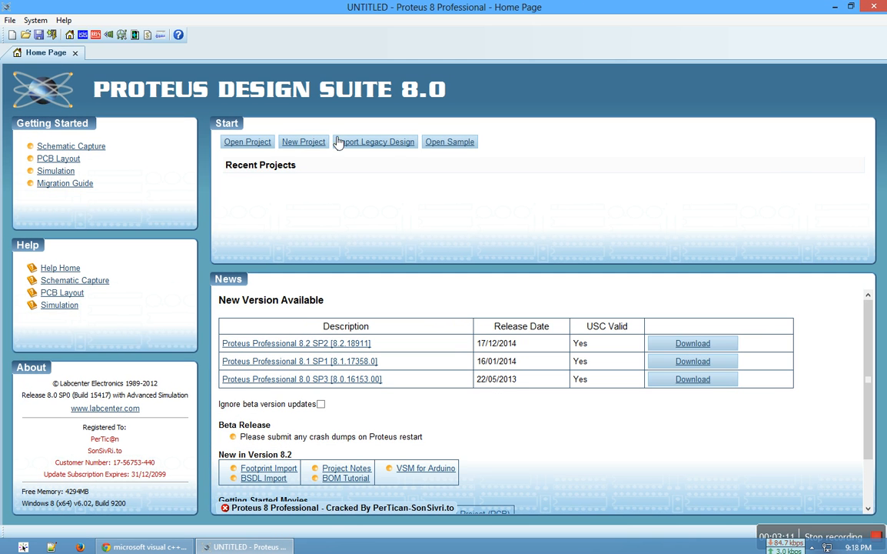
left_click(305, 143)
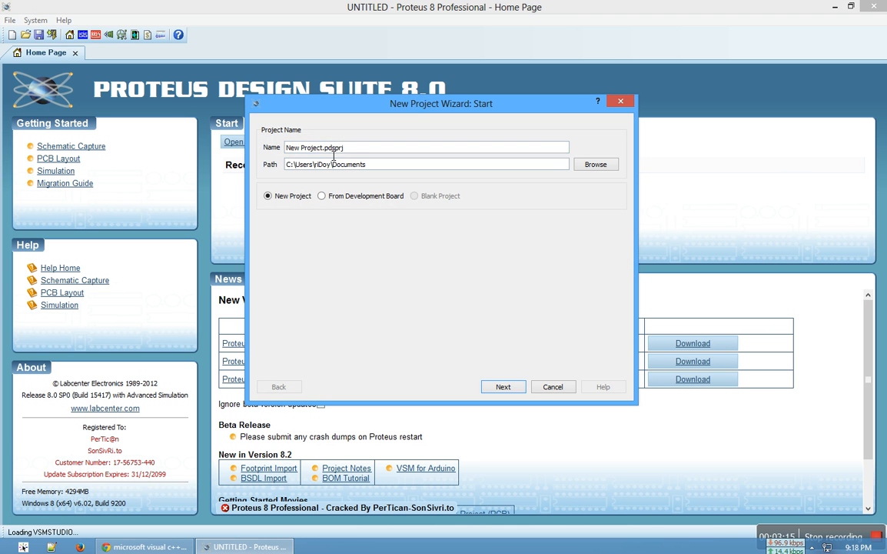
left_click_drag(325, 149, 285, 147)
key("BackSpace")
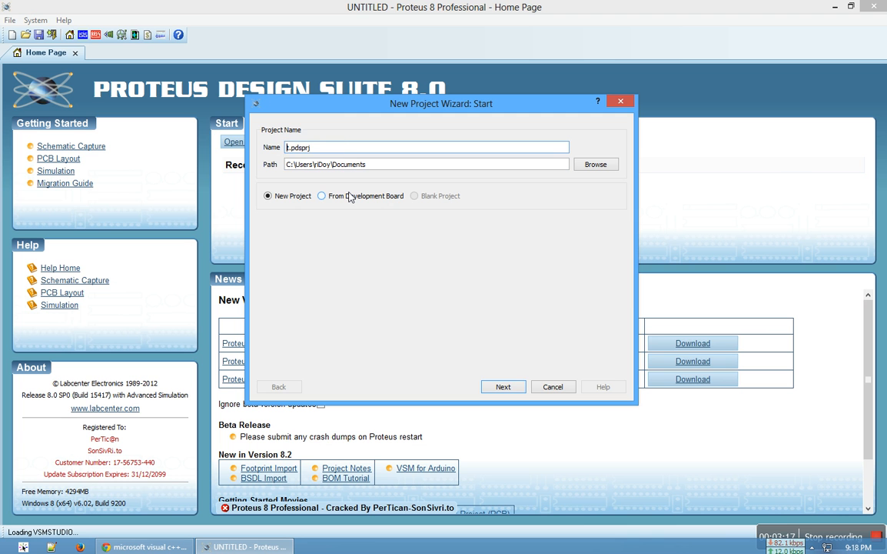
key("Delete")
type("LED")
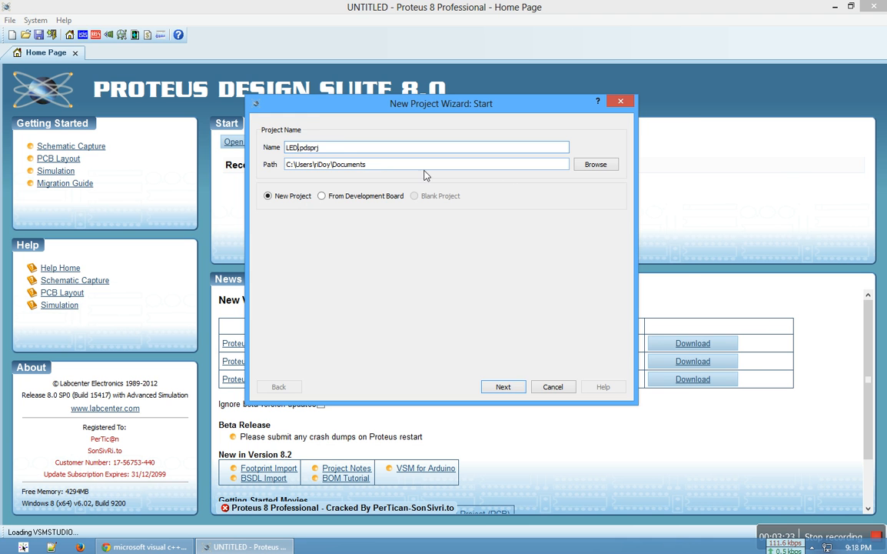
Step: Set the new project's save location to the Desktop and continue to the schematic design options
left_click(606, 168)
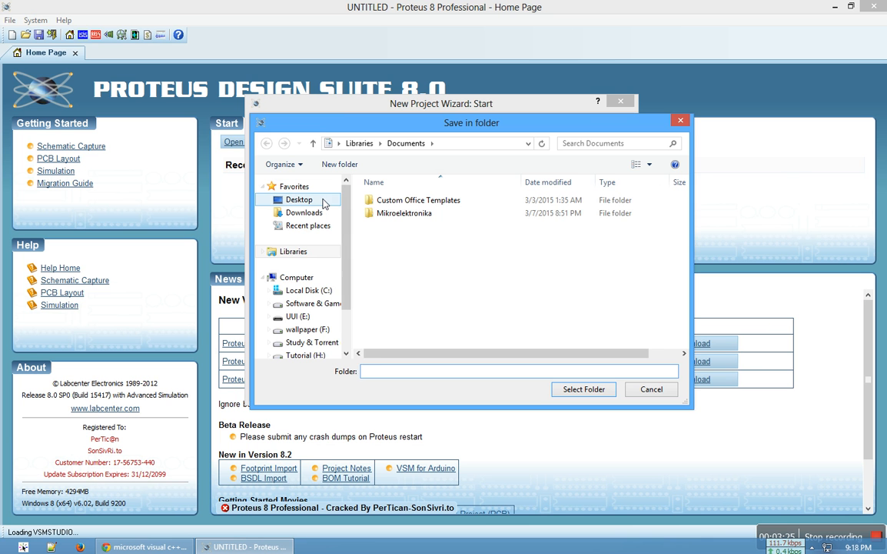
left_click(299, 200)
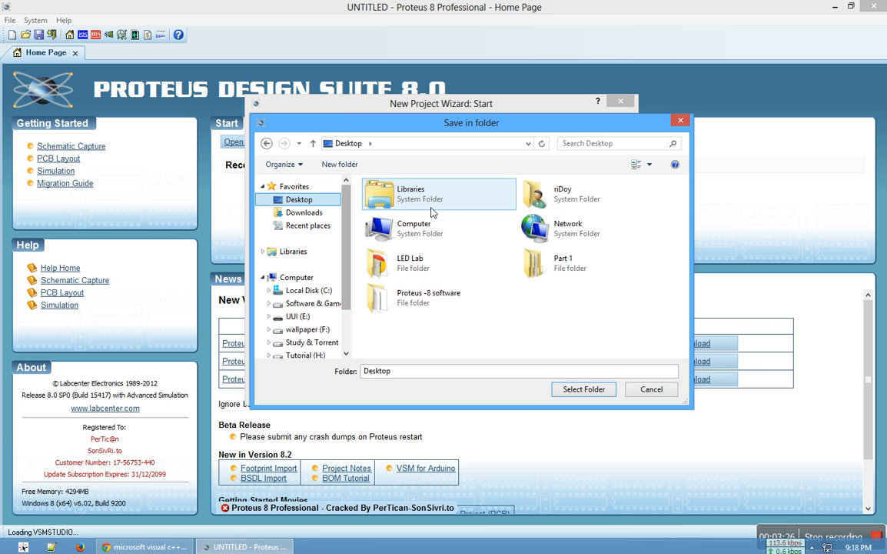
left_click(584, 389)
left_click(506, 386)
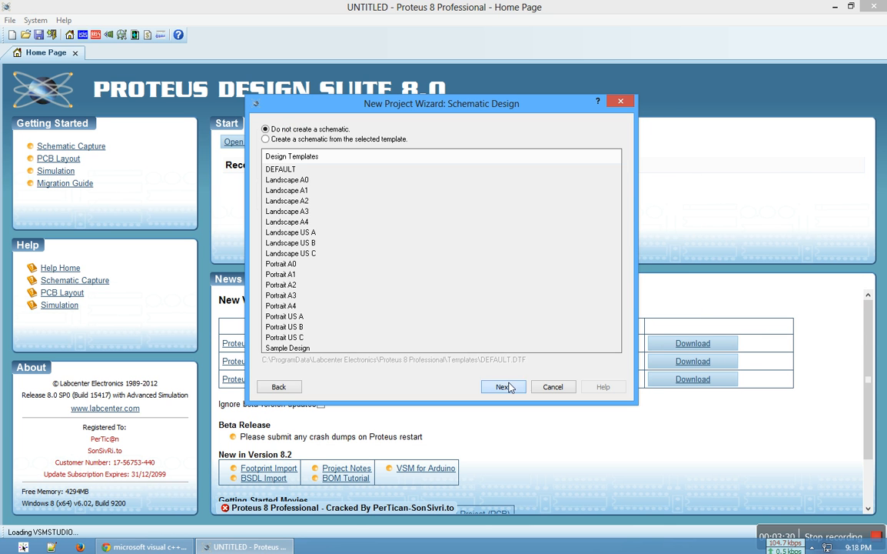
Step: Create a schematic from the DEFAULT template and finish the new project wizard with its remaining default options
left_click(293, 143)
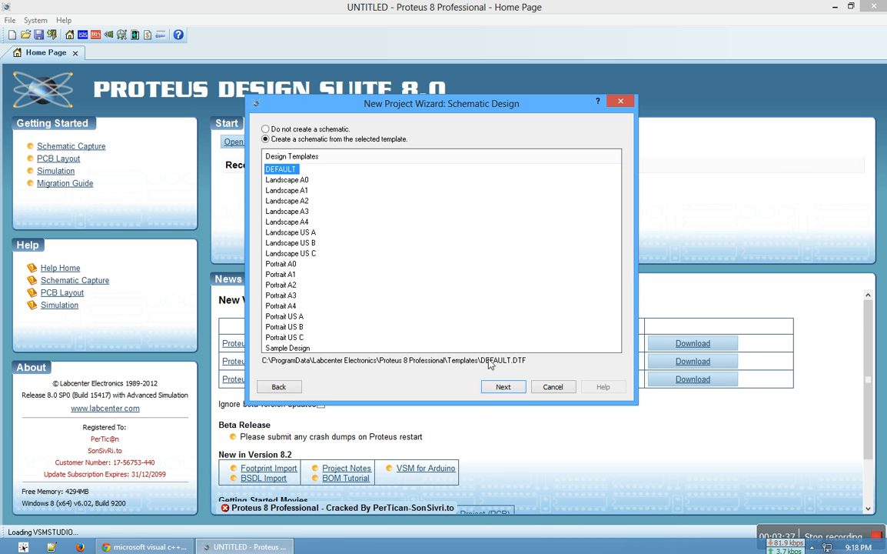
left_click(504, 387)
left_click(501, 389)
left_click(501, 389)
left_click(502, 387)
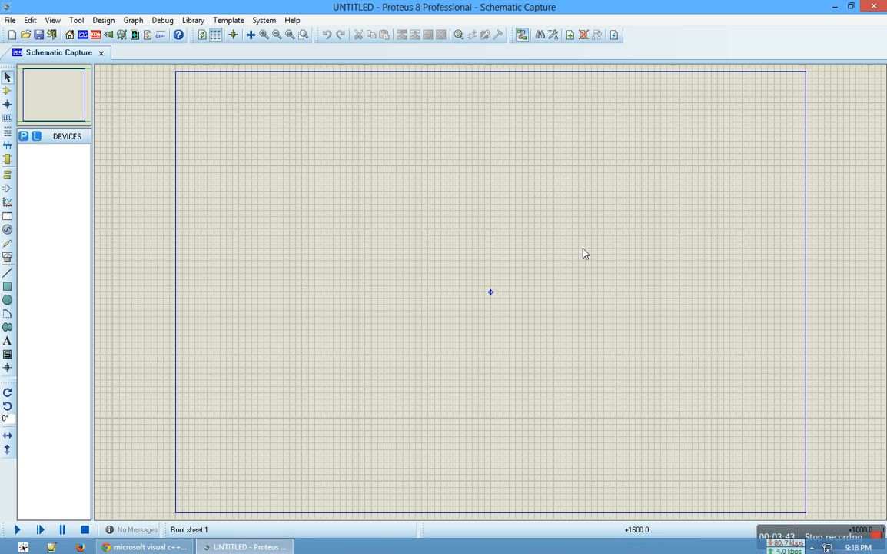
Step: Minimise Proteus and open Untitled.jpg from the LED Lab folder to examine the blinking LED circuit diagram
left_click(836, 8)
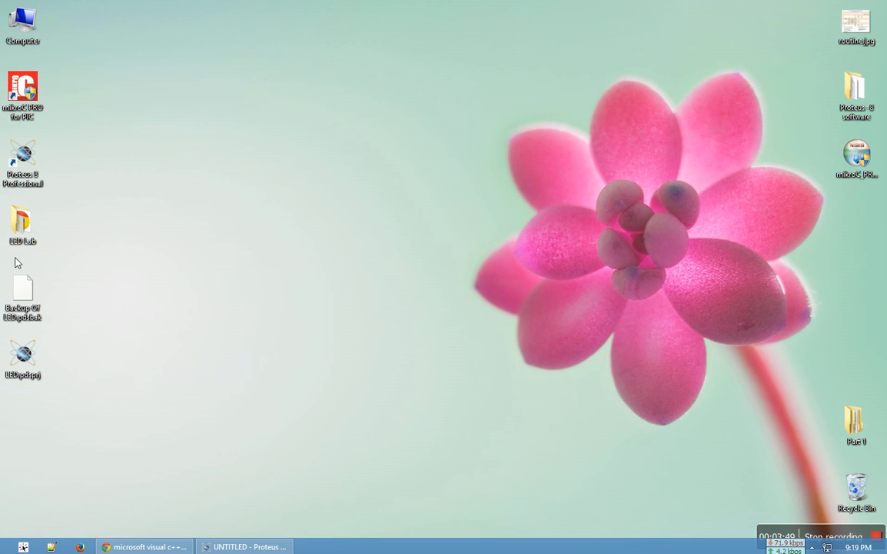
double_click(21, 226)
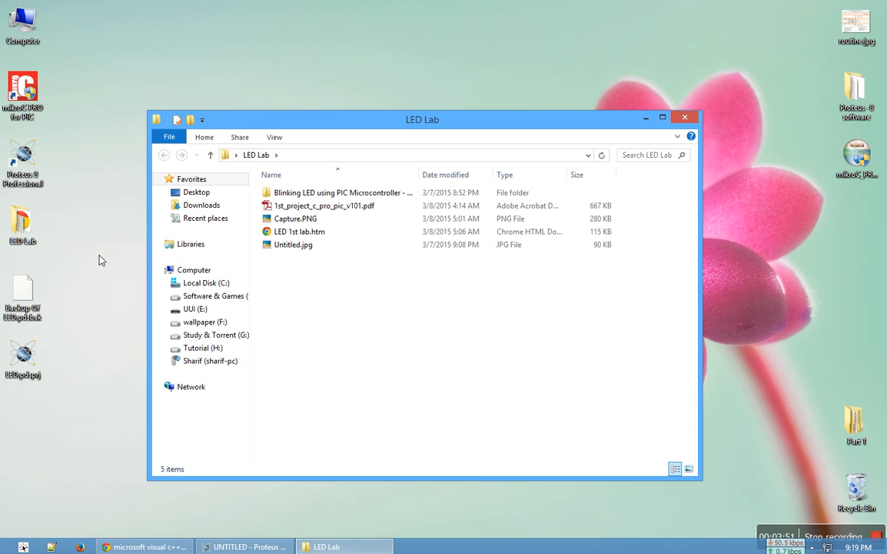
double_click(296, 245)
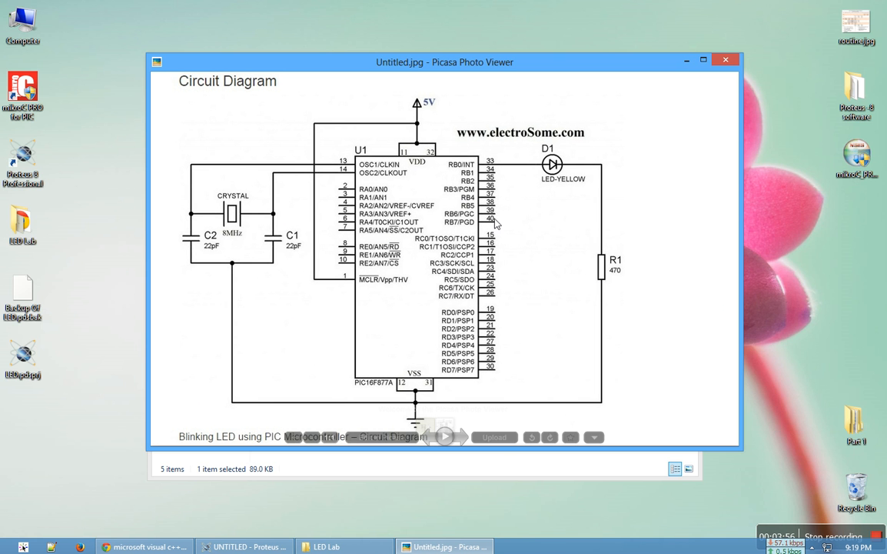
left_click_drag(511, 63, 492, 238)
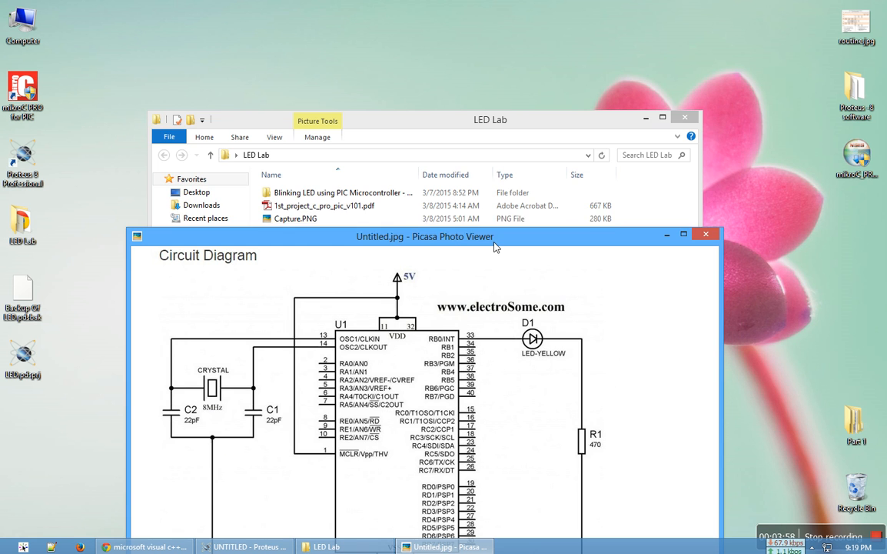
left_click(684, 118)
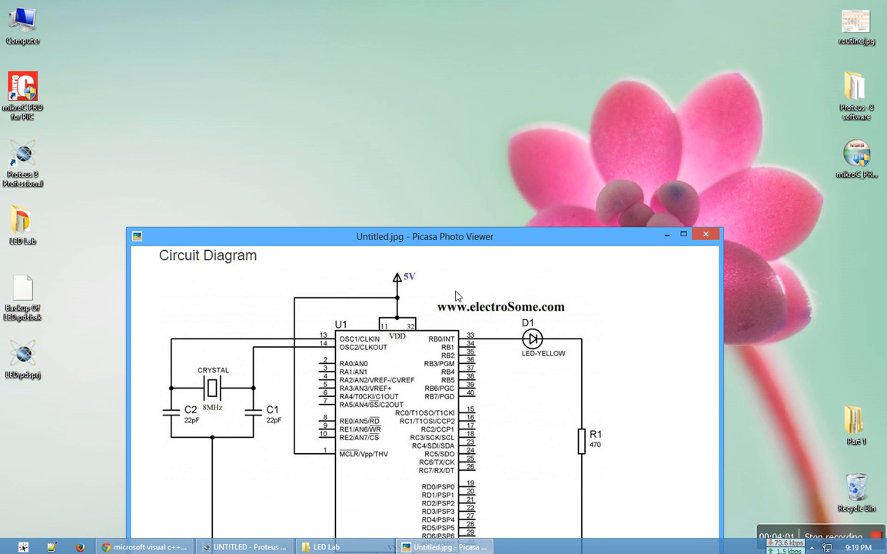
left_click_drag(499, 244, 517, 98)
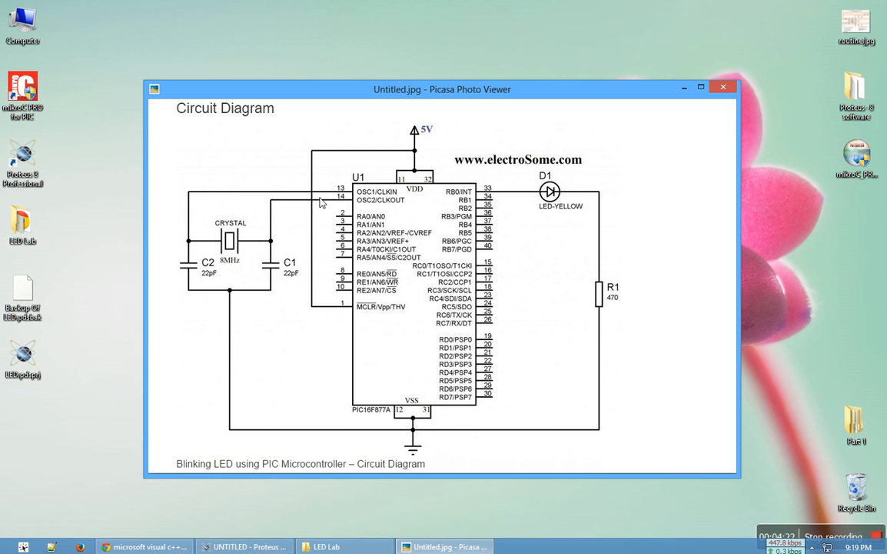
Step: Switch to Proteus, search the device library for "cry" and add the CRYSTAL quartz crystal to the device list
left_click(244, 546)
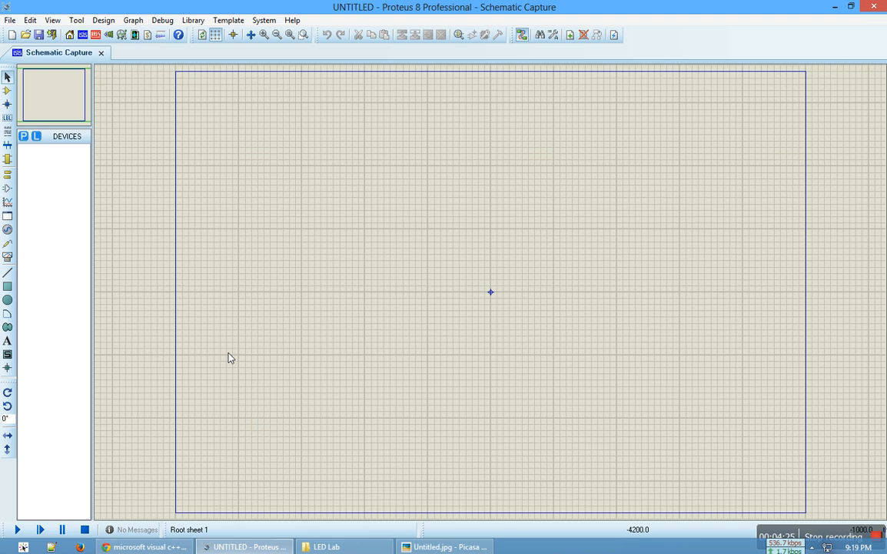
left_click(23, 136)
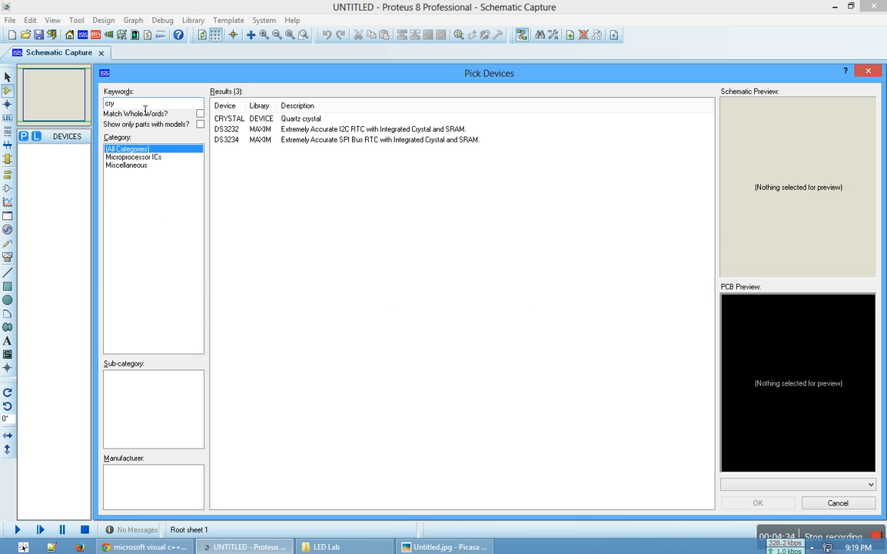
double_click(256, 120)
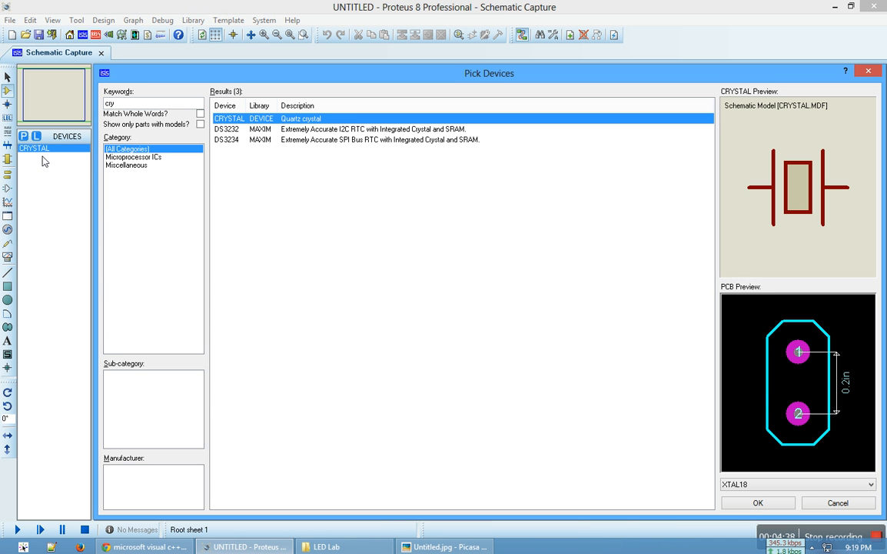
Step: Search the device library for "res" and add the RES generic resistor to the device list
double_click(109, 104)
key("BackSpace")
type("res")
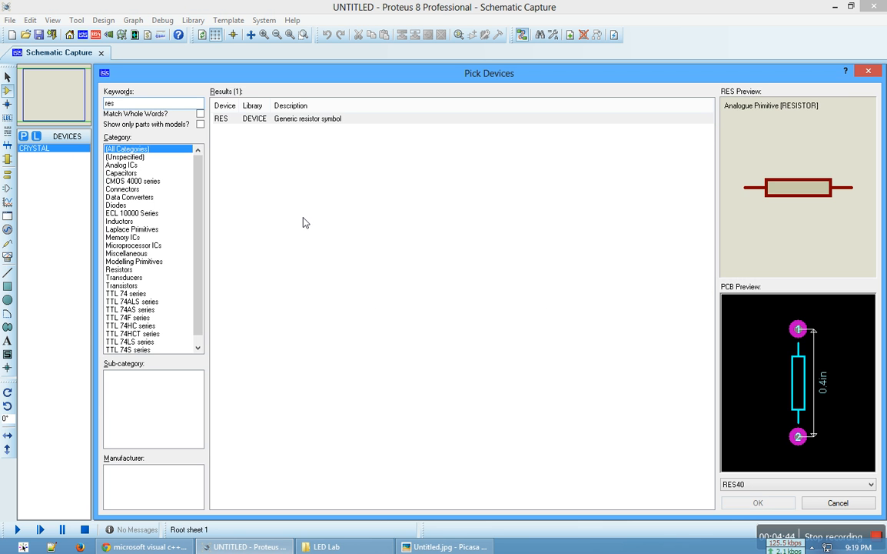
double_click(329, 120)
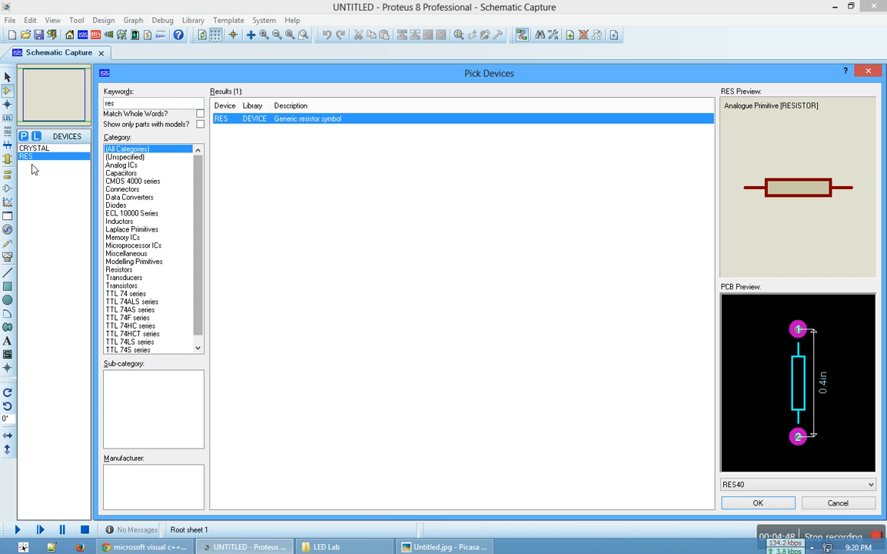
Step: Check the circuit diagram, then try to find a capacitor by searching the device library for "capac" within the Capacitors category
left_click(124, 106)
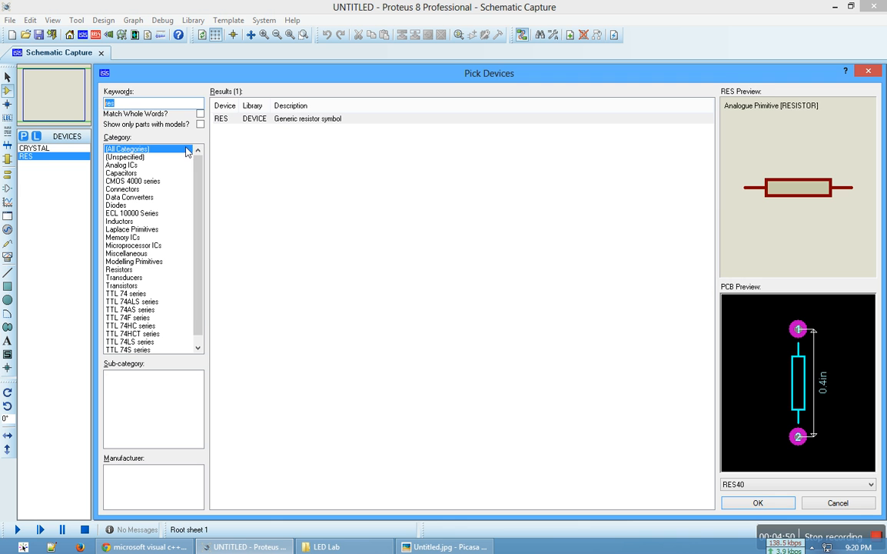
key("BackSpace")
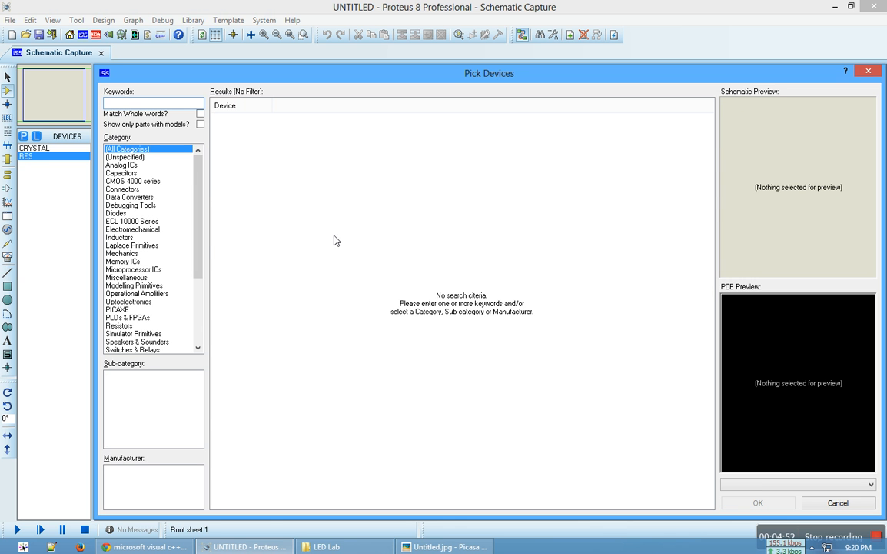
left_click(419, 547)
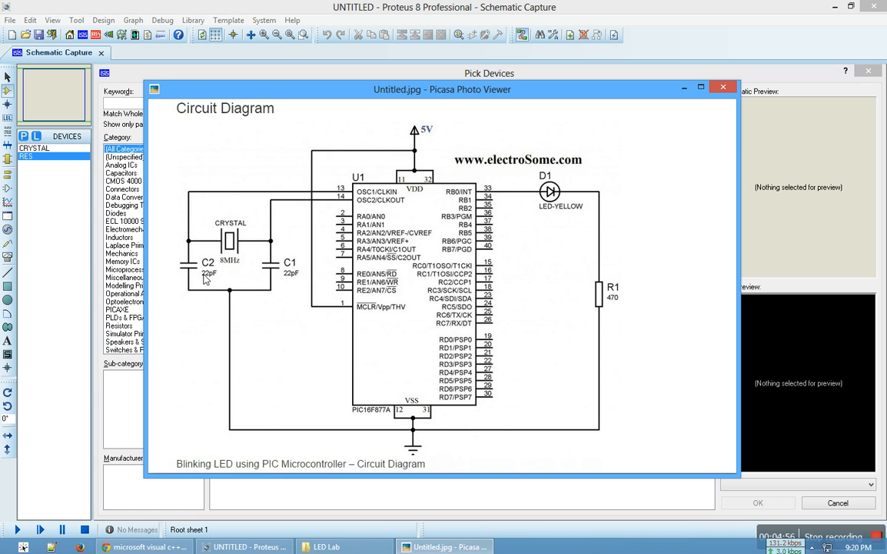
left_click(128, 308)
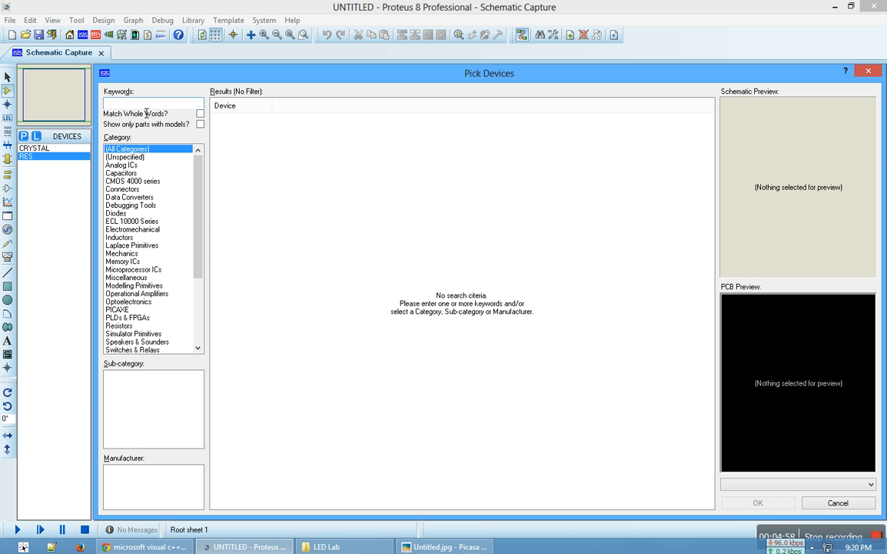
type("ac")
double_click(146, 113)
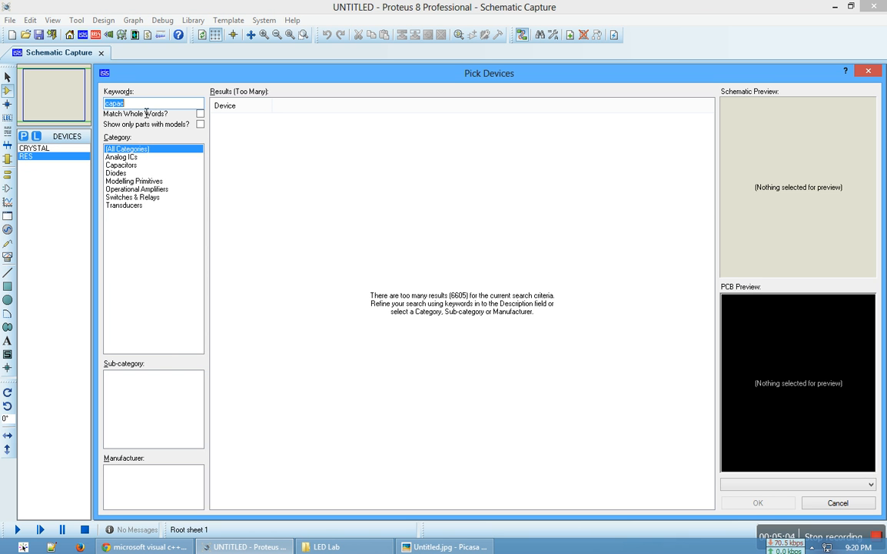
left_click(125, 166)
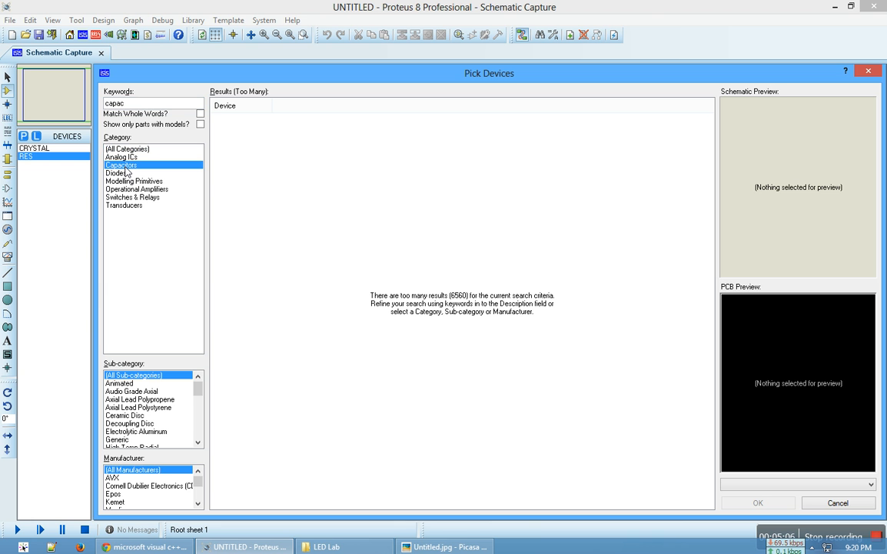
left_click(113, 103)
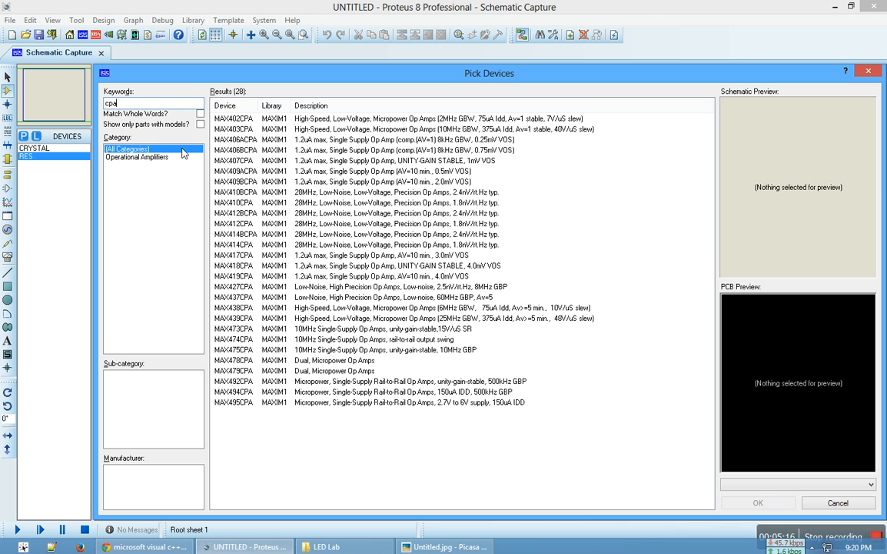
type("c")
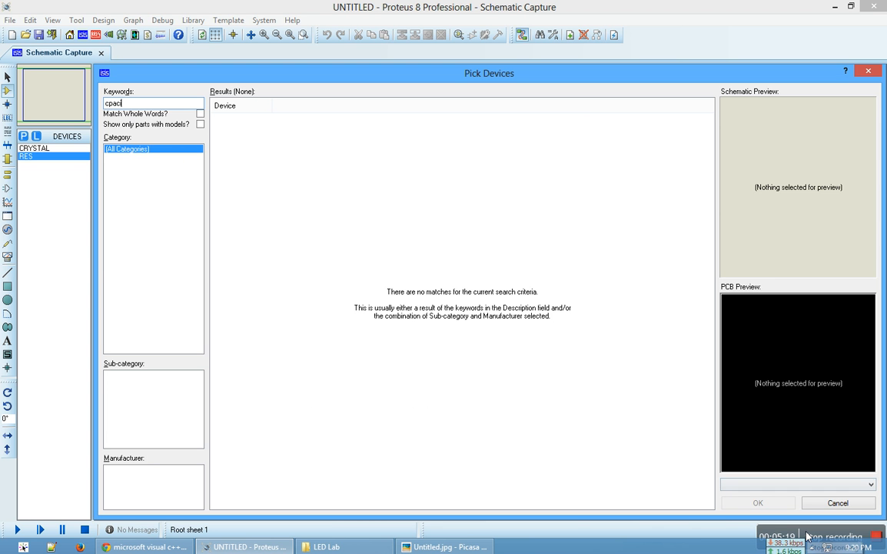
type("i")
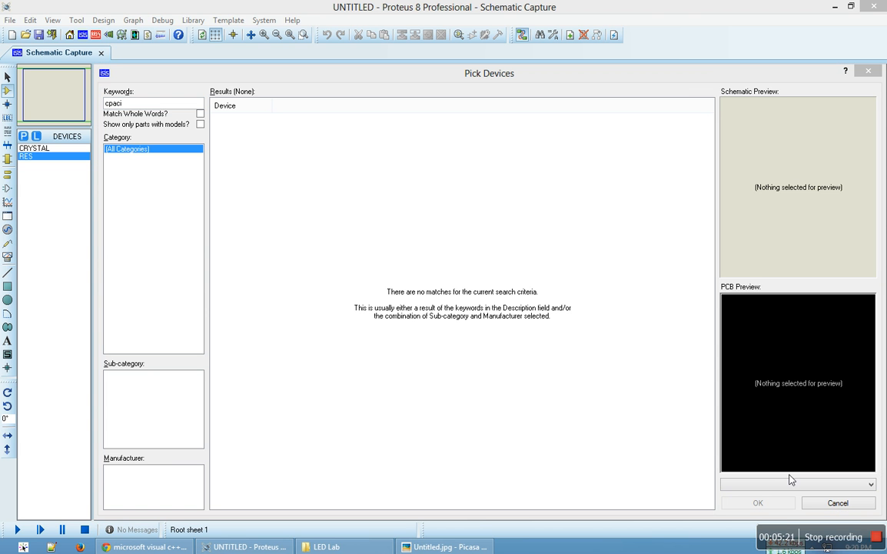
left_click(812, 547)
right_click(808, 492)
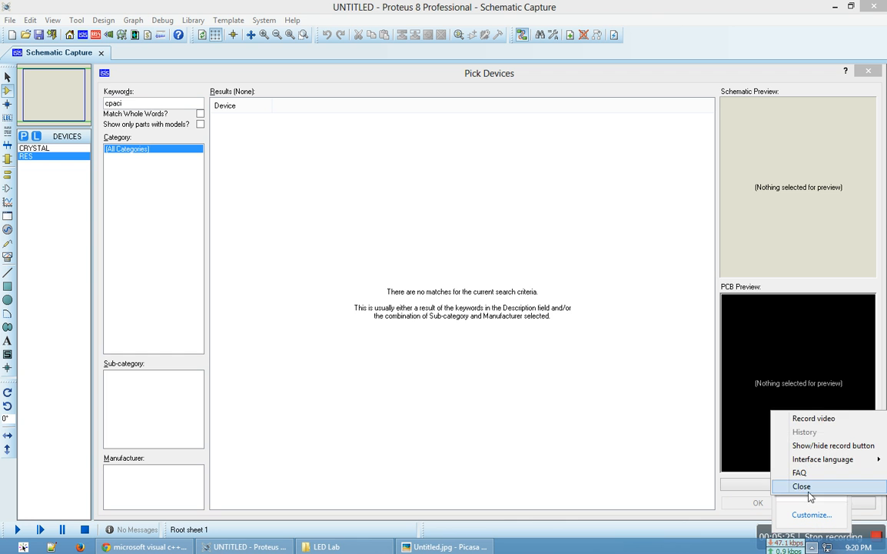
left_click(788, 529)
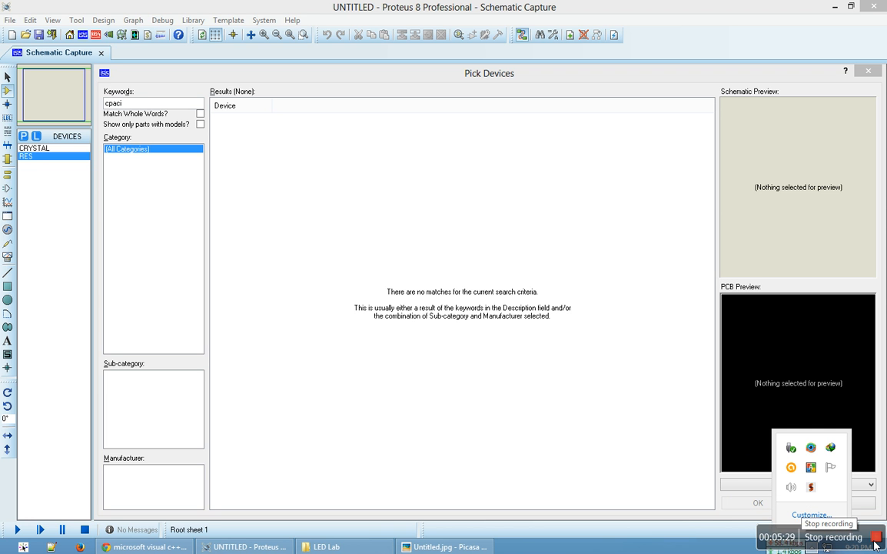
left_click(111, 175)
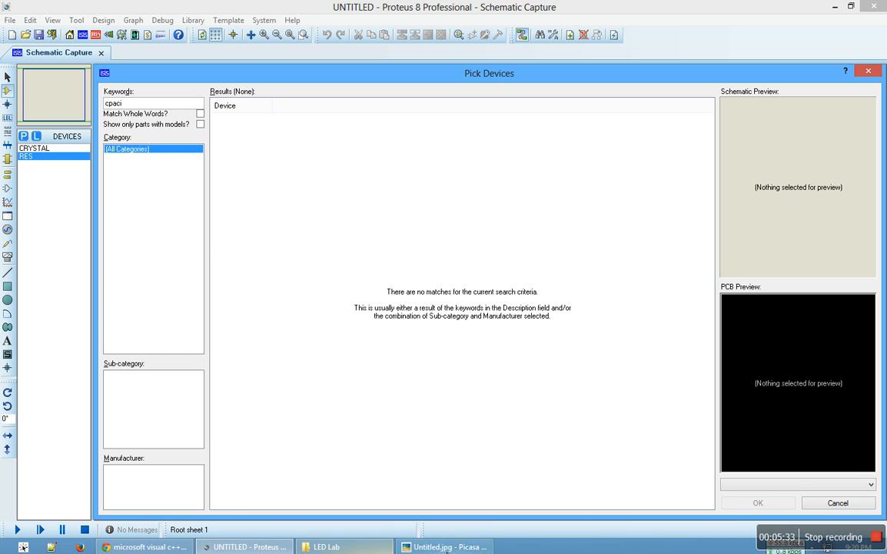
Step: Check the capacitors in the circuit diagram, search the device library for "cap" and add the CAP generic non-electrolytic capacitor
left_click(443, 546)
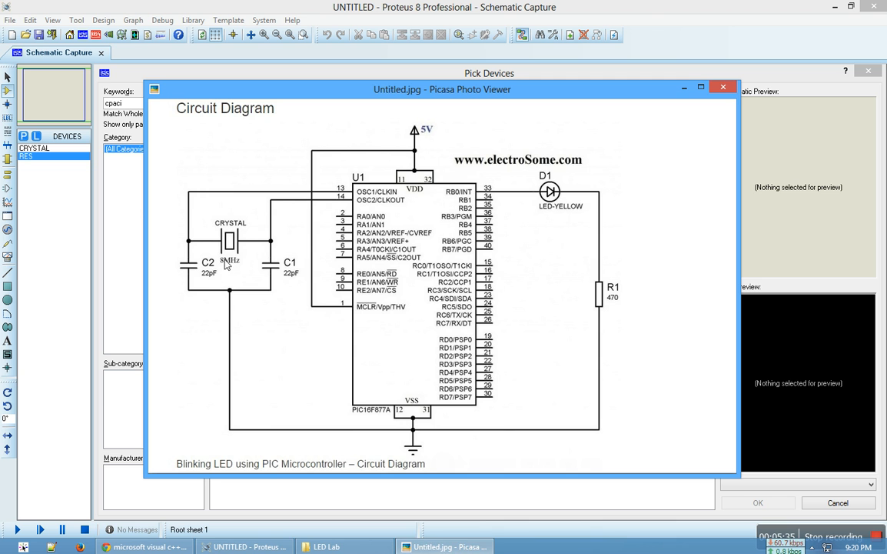
left_click(115, 230)
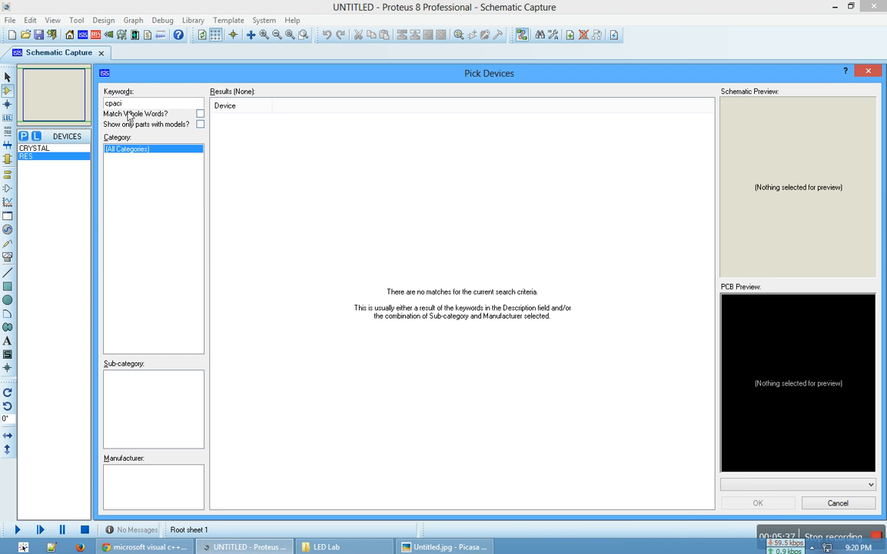
double_click(113, 103)
key("BackSpace")
type("ca")
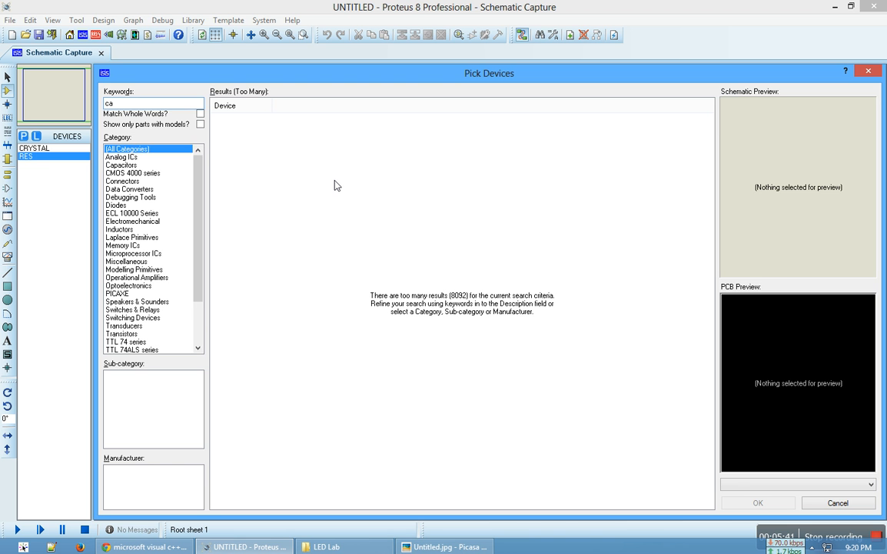
type("p")
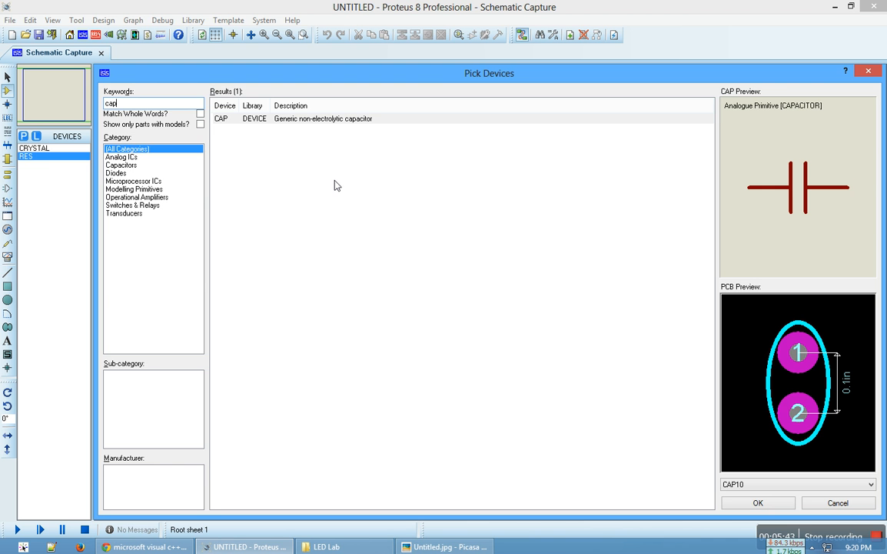
key("Down")
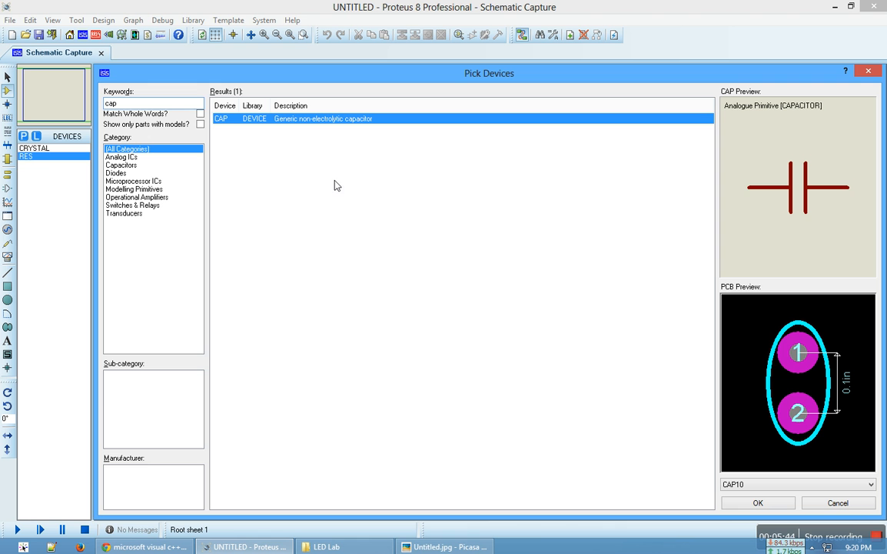
double_click(296, 119)
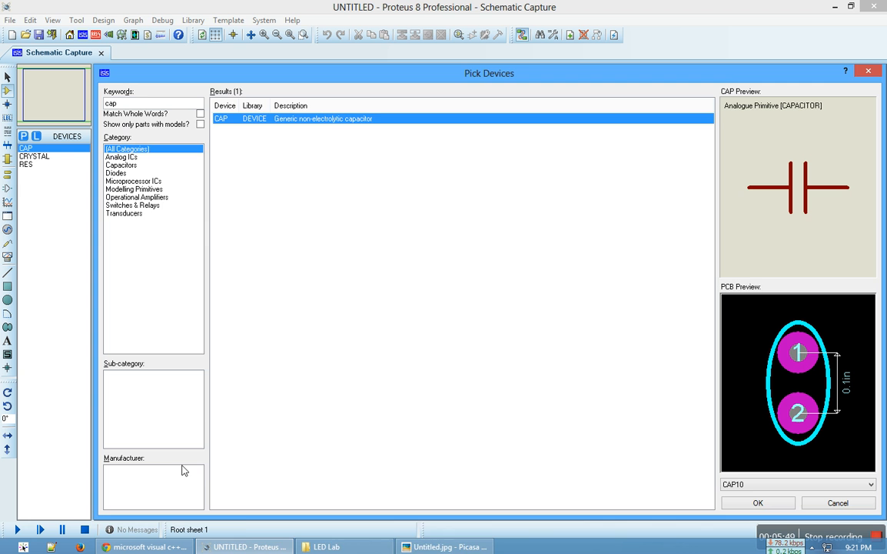
Step: Check the microcontroller's part number in the circuit diagram, search for "pic16f877" and add PIC16F877A to the device list
left_click(444, 547)
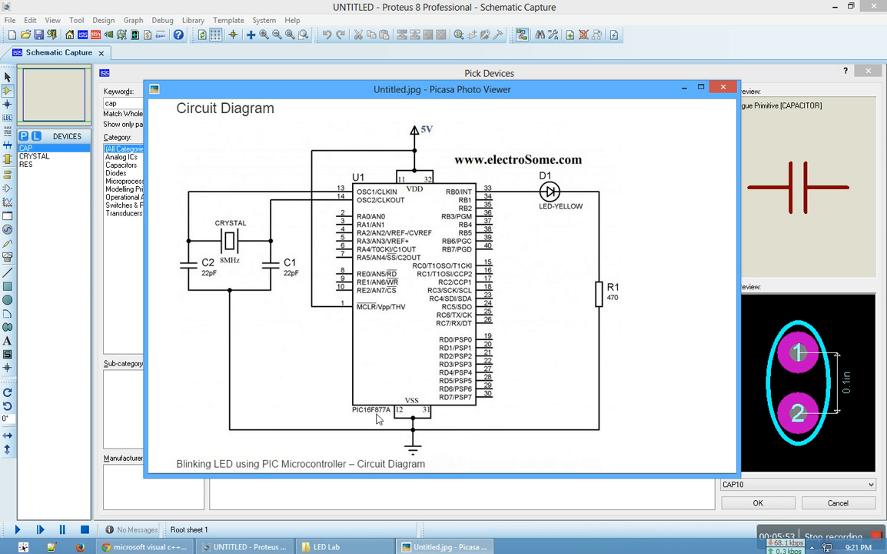
left_click(137, 280)
type("pic")
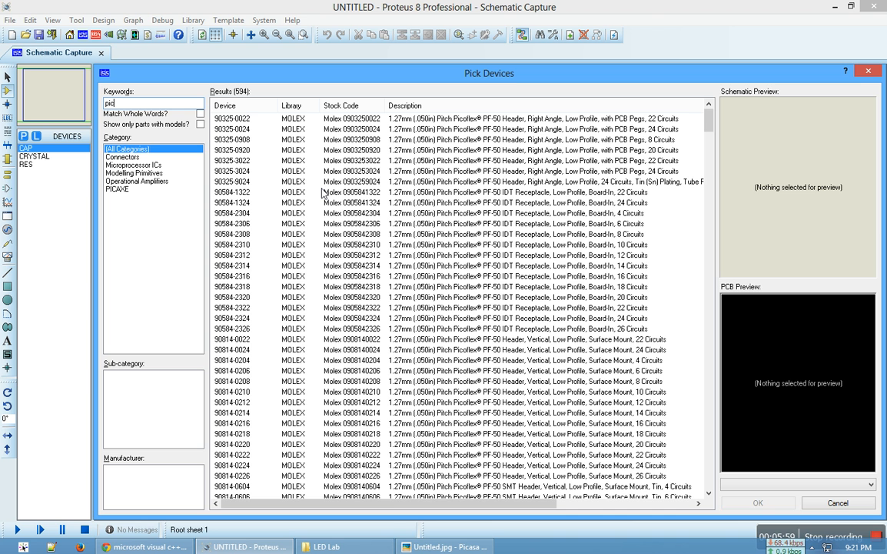
left_click(442, 547)
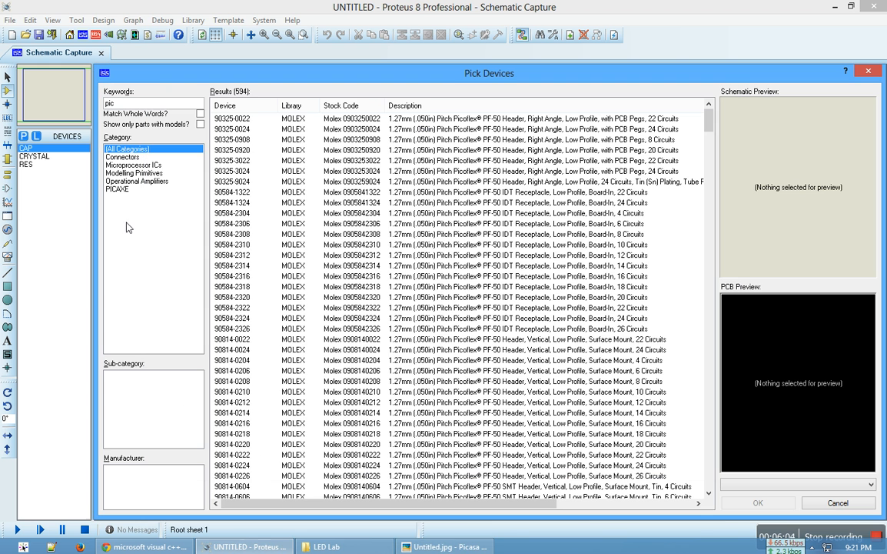
left_click(122, 288)
type("f877")
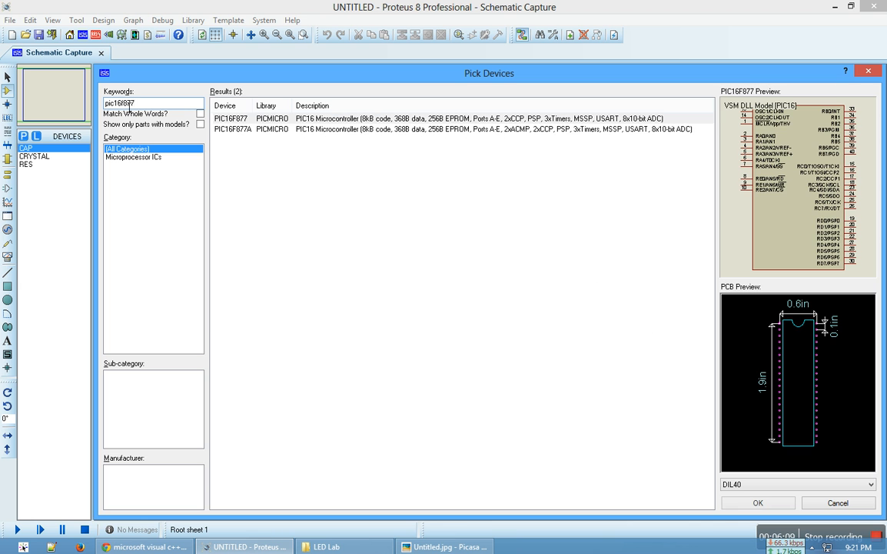
left_click(262, 130)
double_click(262, 130)
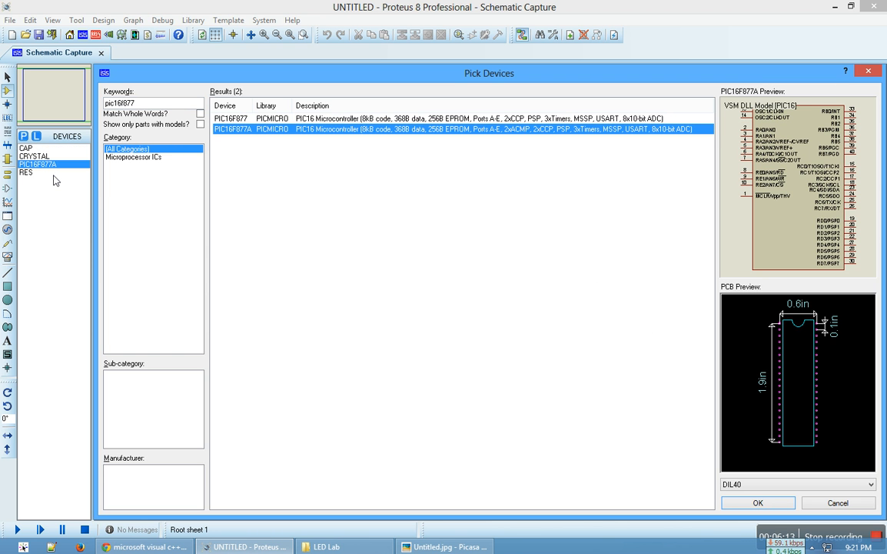
Step: Search for "led-yell", add the LED-YELLOW animated LED to the device list and close the device picker
double_click(122, 102)
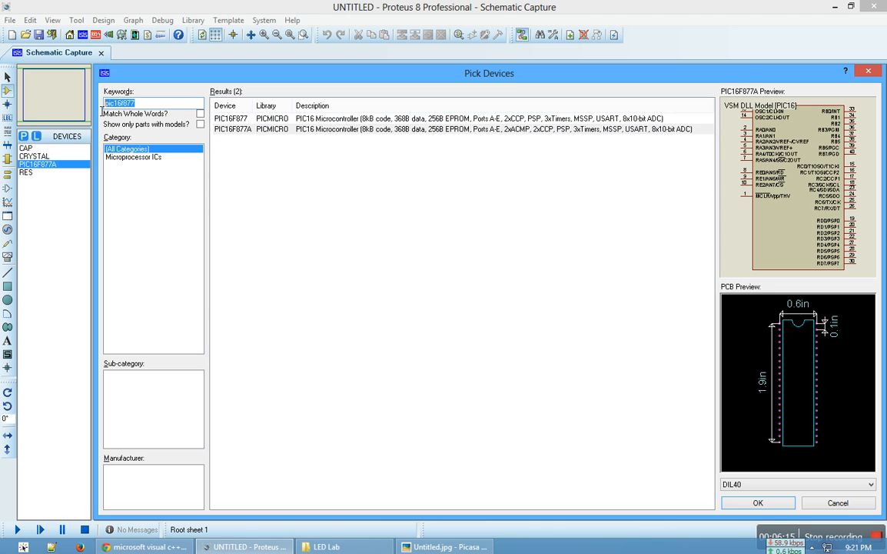
key("BackSpace")
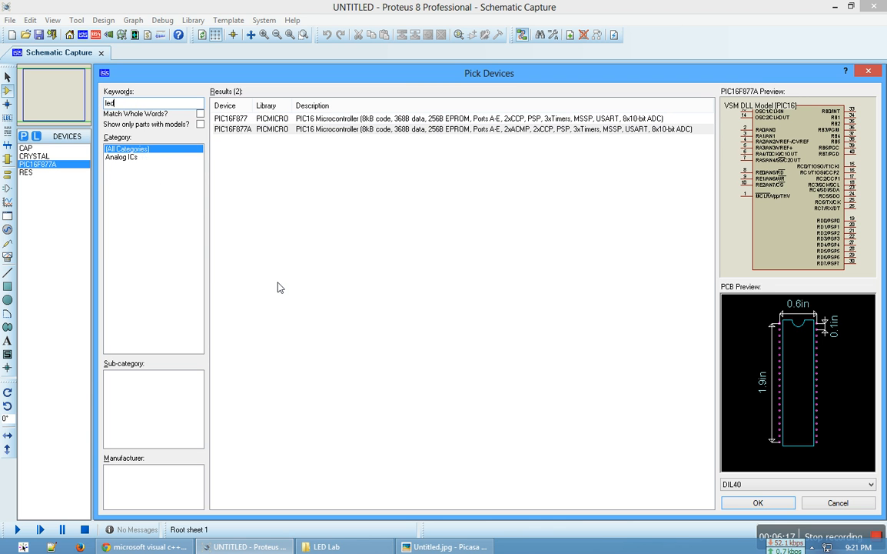
type("led-yell")
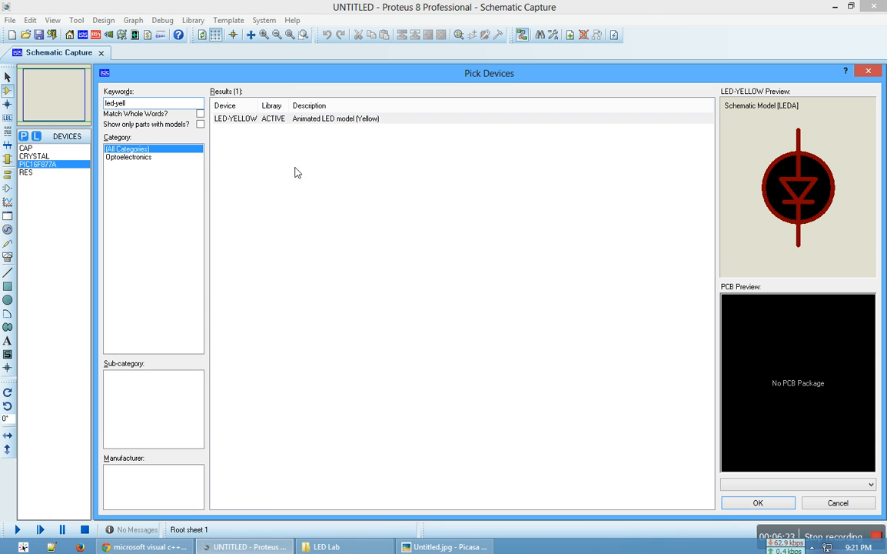
double_click(290, 121)
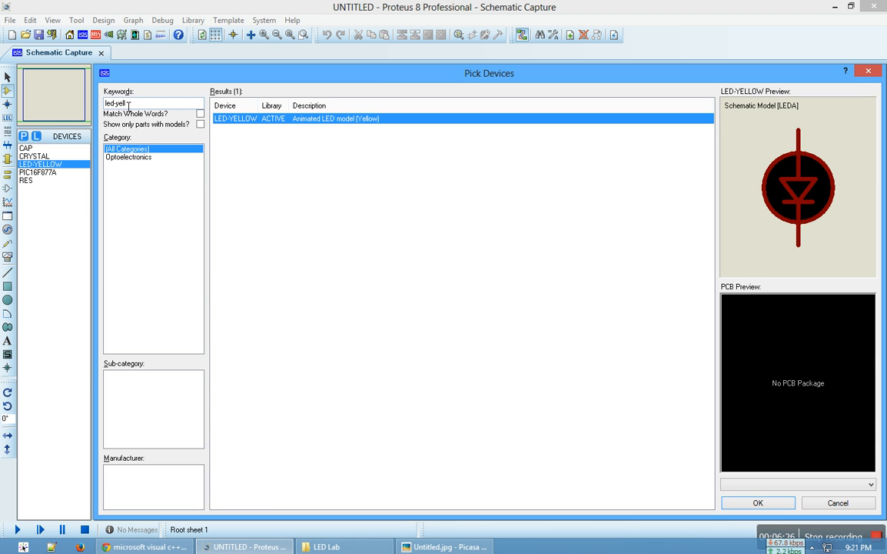
left_click(760, 503)
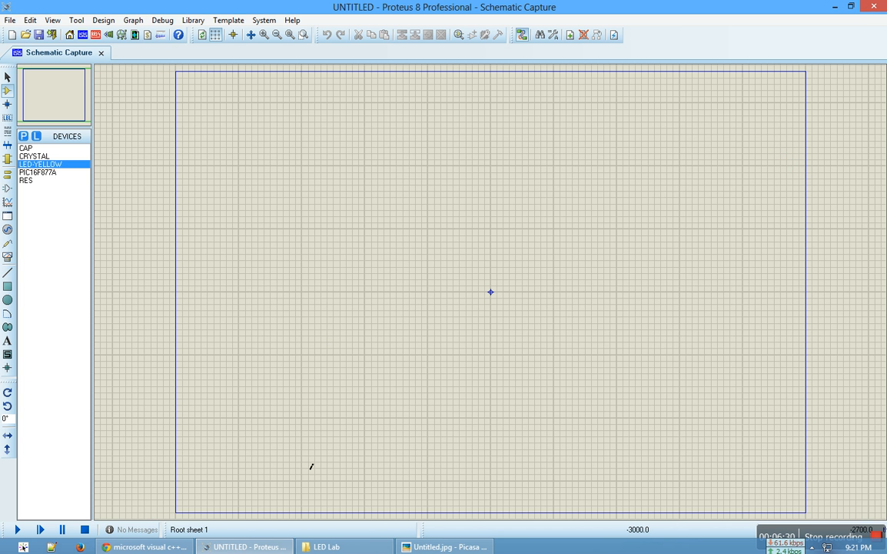
Step: Move the circuit diagram window aside and place a CRYSTAL on the schematic, above and to the left of the sheet's centre
left_click(442, 547)
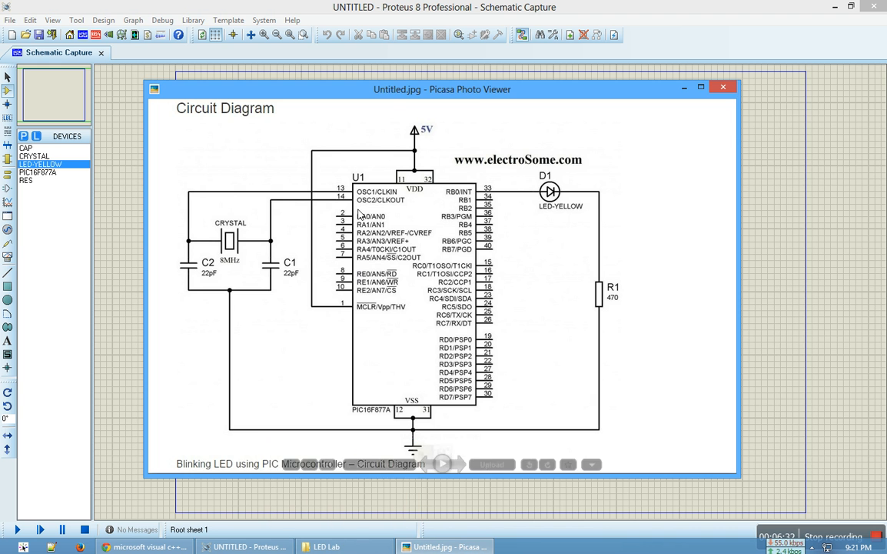
left_click_drag(348, 85, 597, 108)
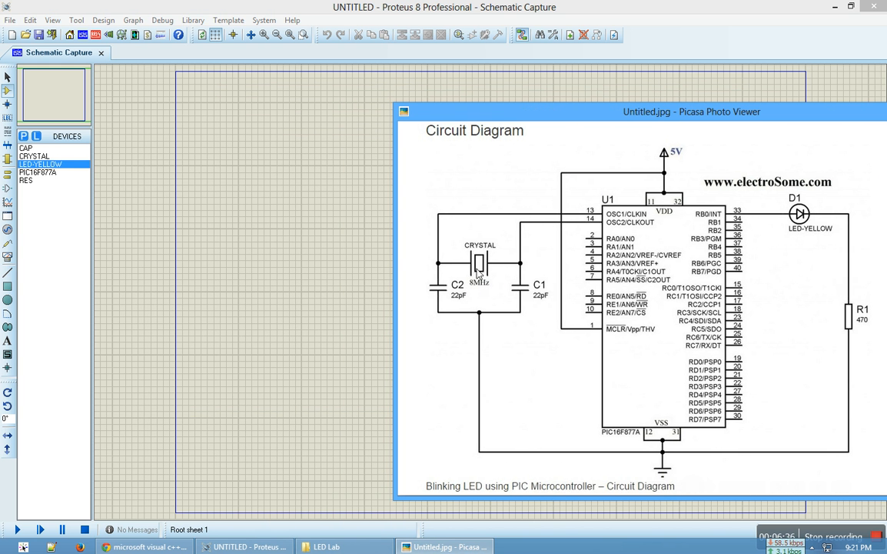
left_click(46, 157)
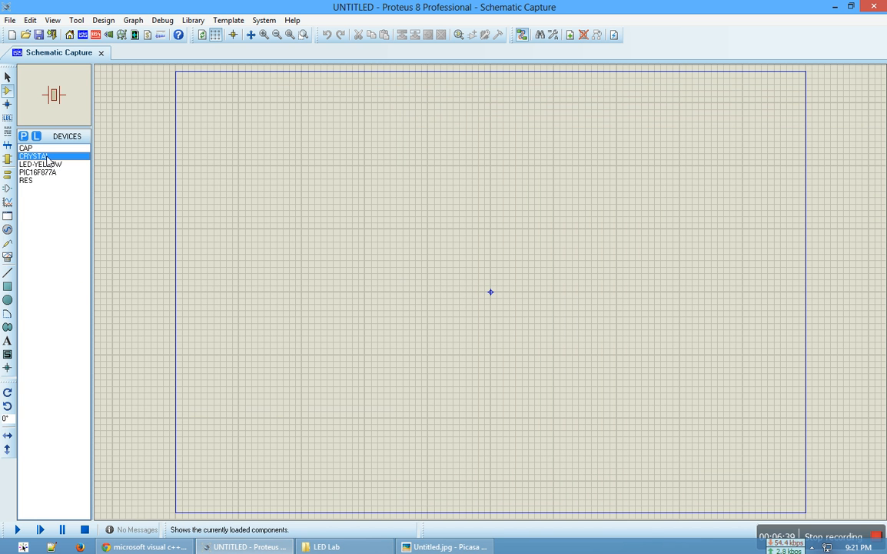
left_click(366, 240)
left_click(372, 239)
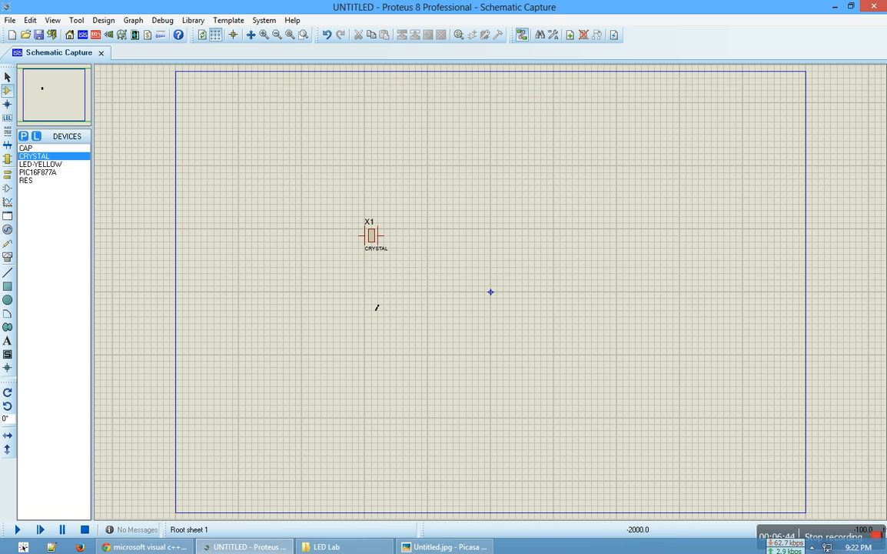
Step: Check the capacitors in the circuit diagram and place two CAP capacitors side by side below the crystal, one on each side of it
left_click(442, 546)
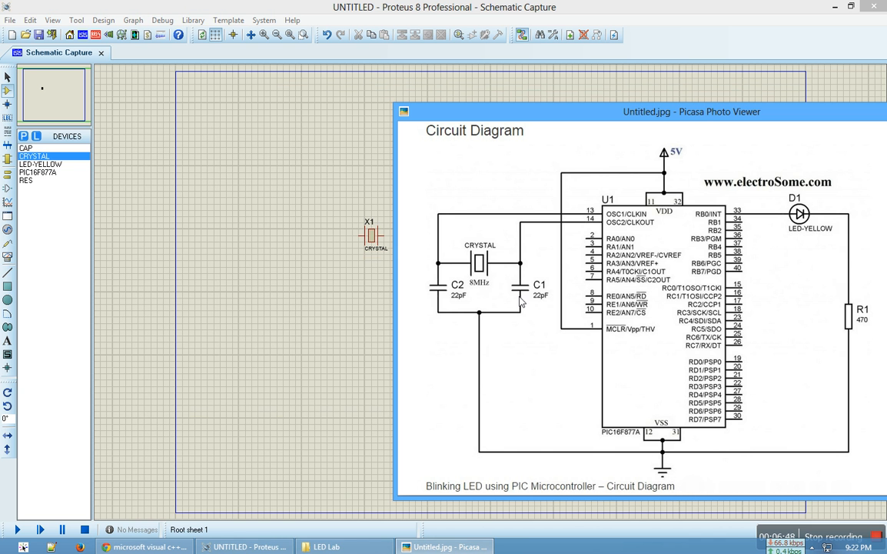
left_click(35, 203)
left_click(26, 148)
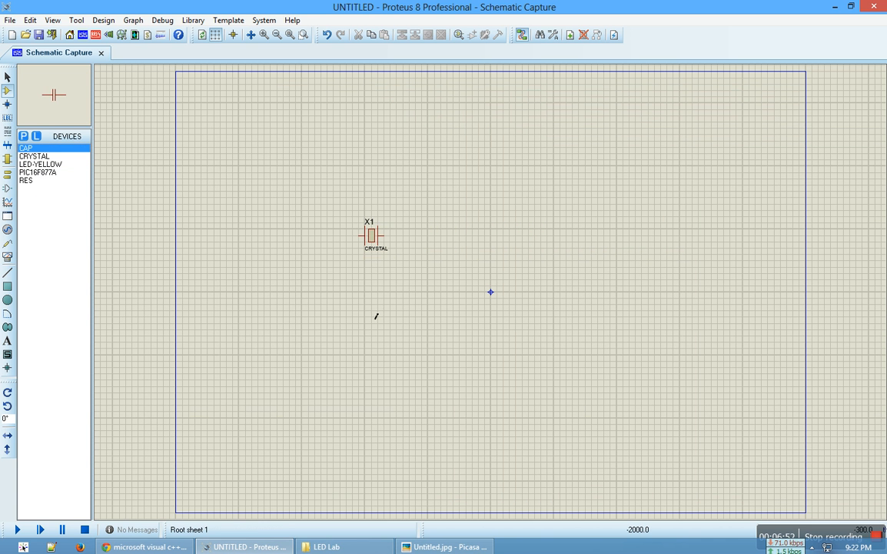
left_click(327, 301)
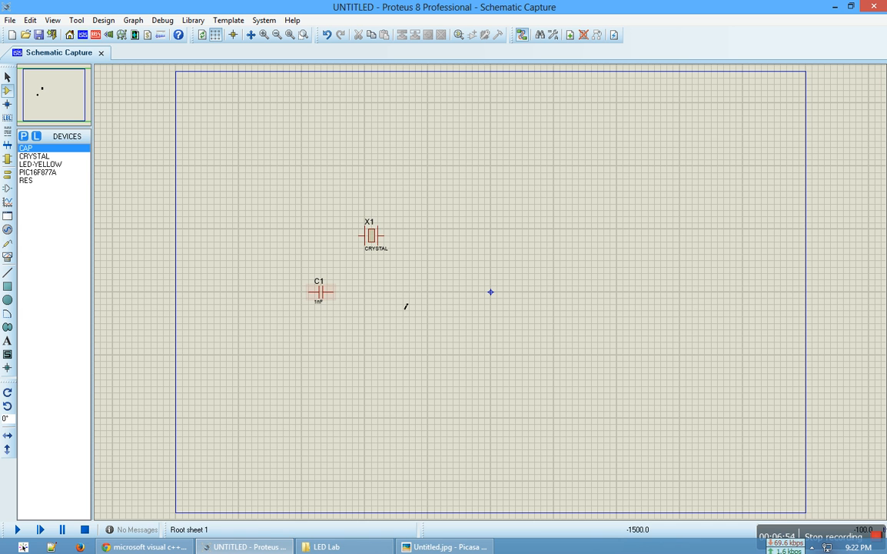
left_click(447, 303)
left_click(444, 301)
Step: Rotate capacitors C1 and C2 clockwise so their leads run vertically
right_click(328, 297)
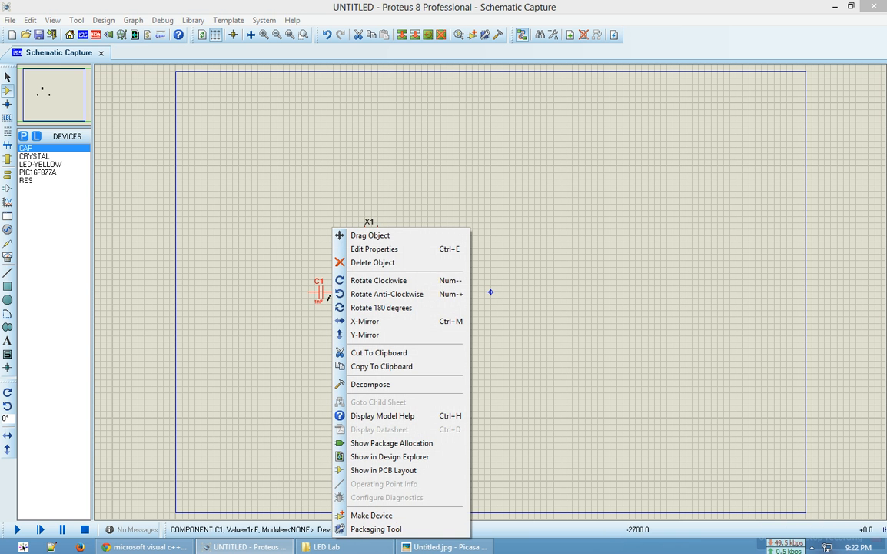
left_click(394, 282)
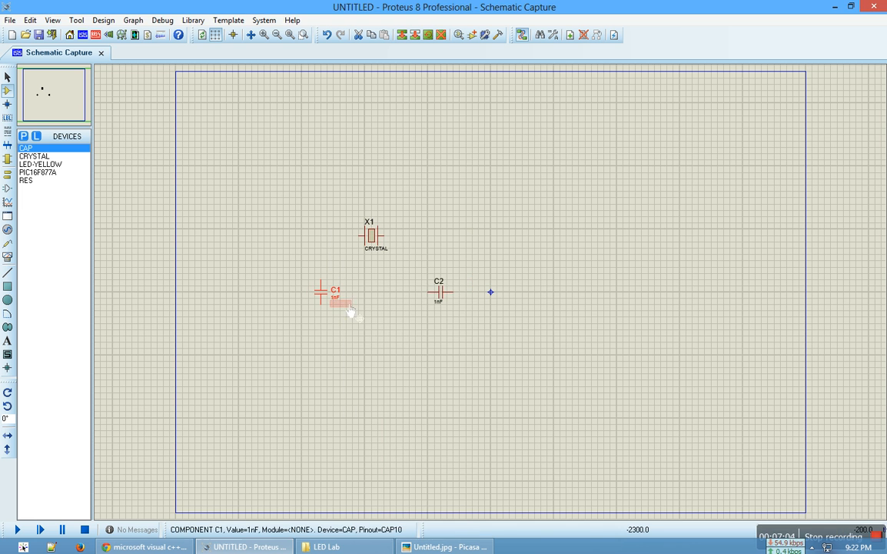
right_click(450, 298)
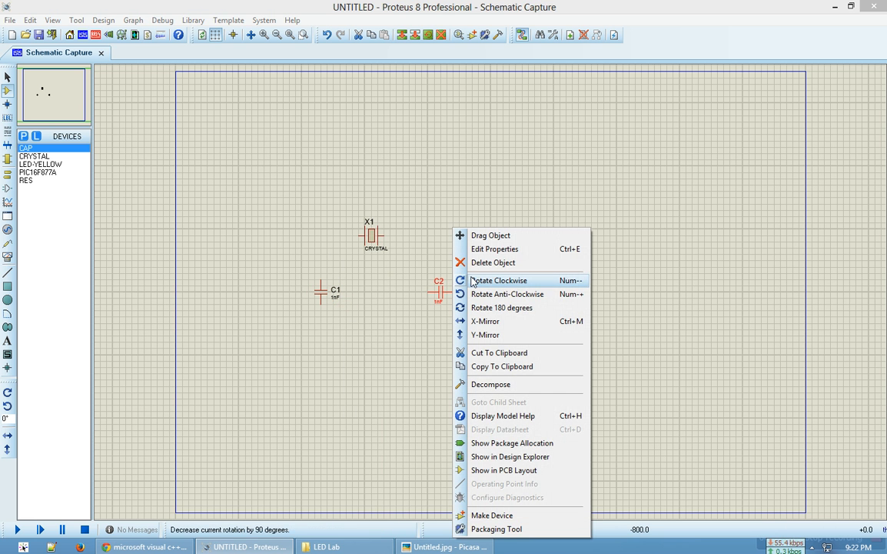
left_click(473, 281)
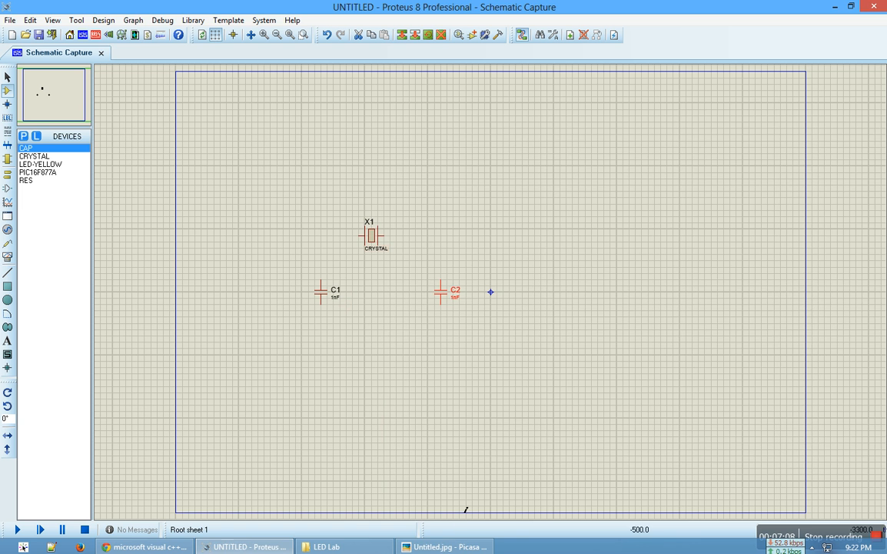
Step: Check the circuit diagram and place the PIC16F877A microcontroller on the schematic to the right of capacitor C2
left_click(445, 547)
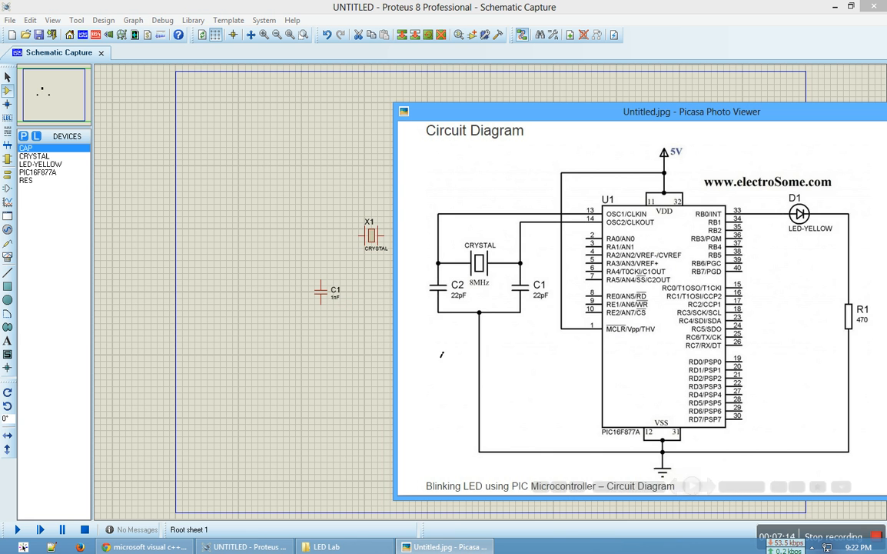
left_click(39, 173)
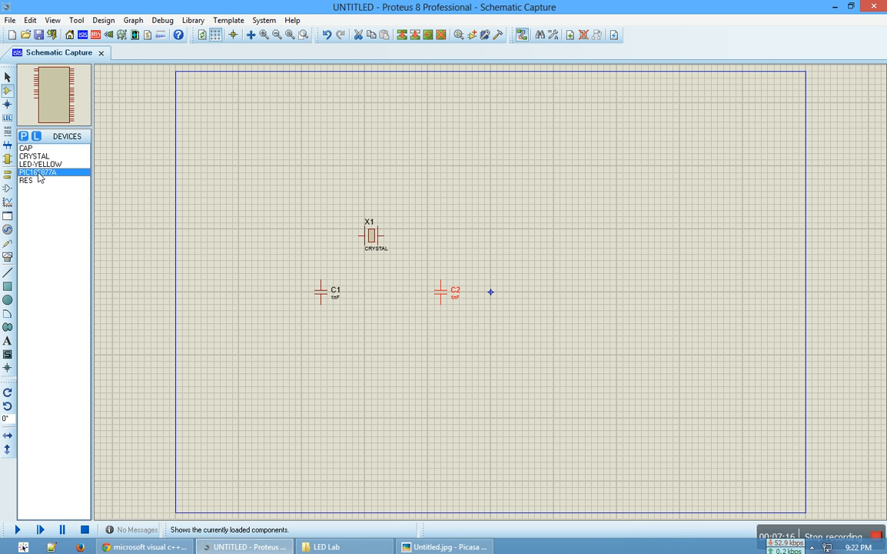
left_click(555, 300)
left_click(533, 190)
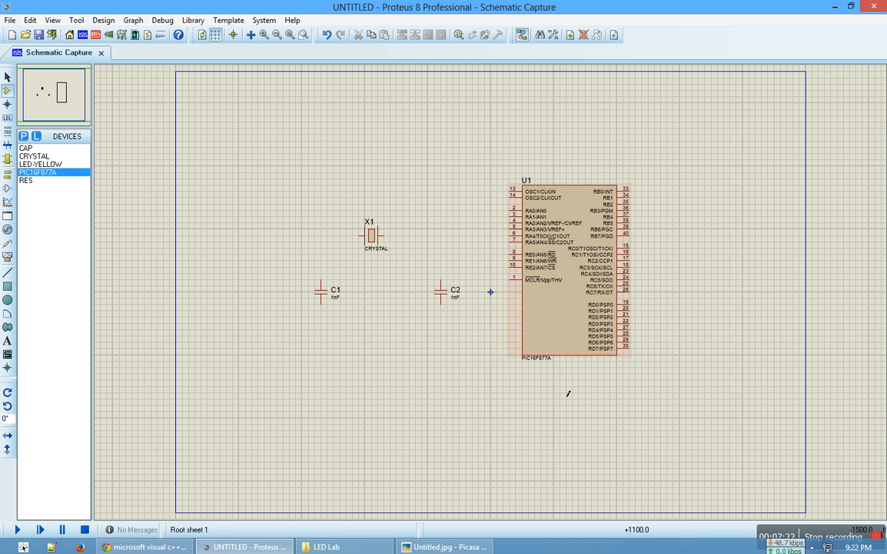
Step: Place a RES resistor to the right of the microcontroller's lower half and rotate it clockwise to stand vertically
left_click(33, 180)
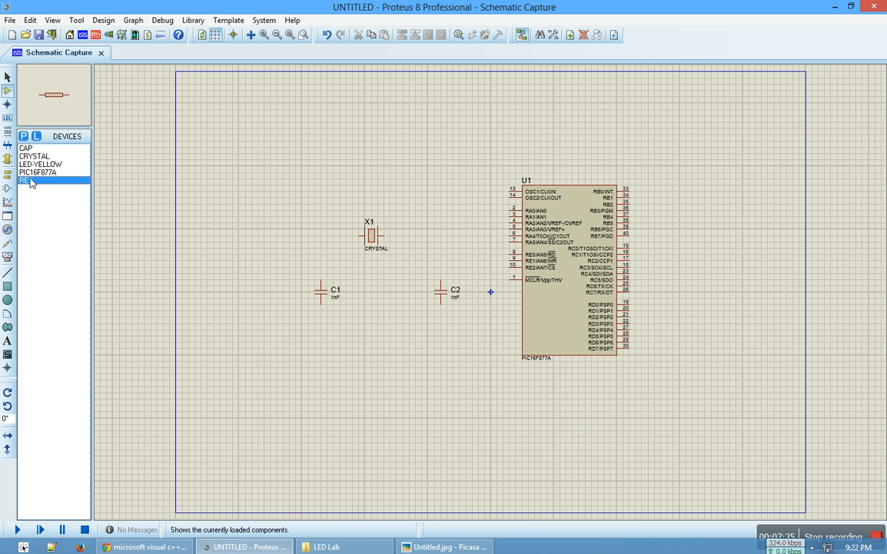
left_click(727, 329)
right_click(731, 331)
left_click(784, 279)
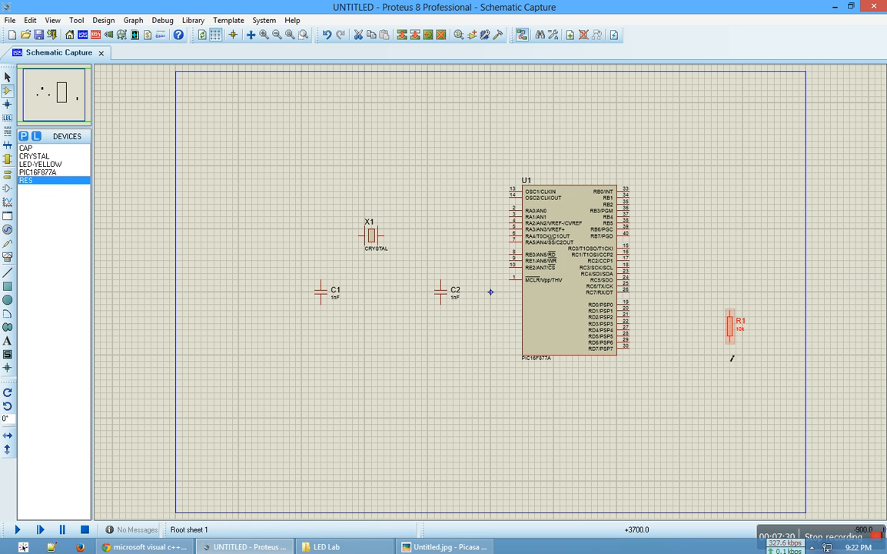
Step: Place the LED-YELLOW above resistor R1, to the upper right of the microcontroller, rotate it to lie horizontally and deselect it
left_click(47, 164)
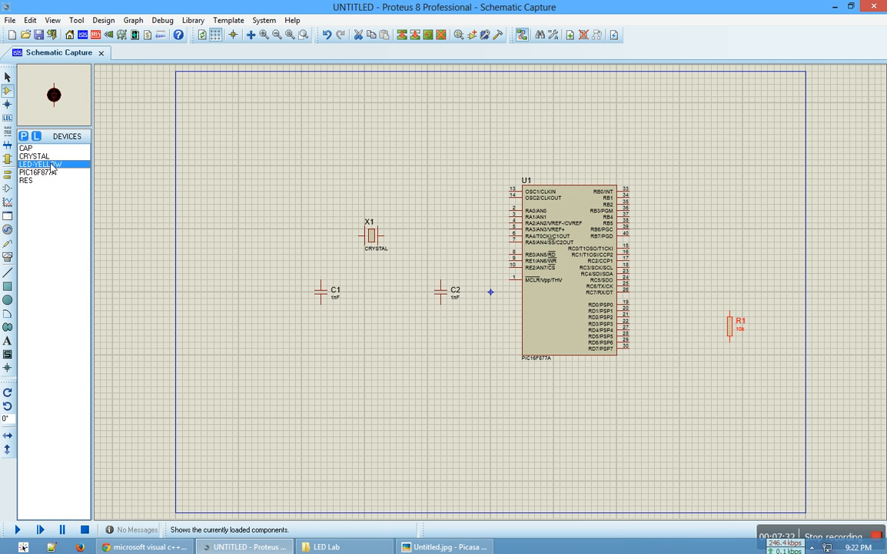
left_click(736, 154)
right_click(746, 156)
left_click(786, 213)
left_click(726, 228)
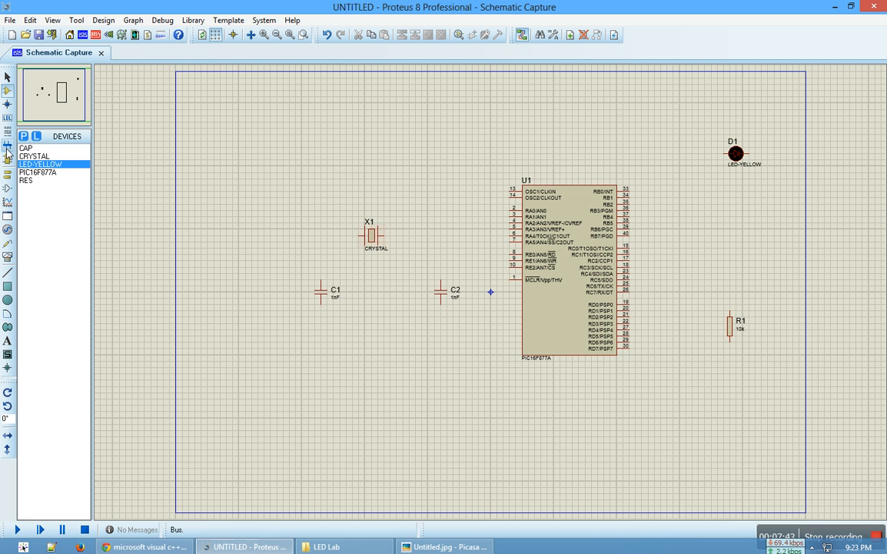
Step: Place a GROUND terminal near the sheet's lower centre and a POWER terminal above and to the right of the crystal
left_click(7, 173)
left_click(34, 189)
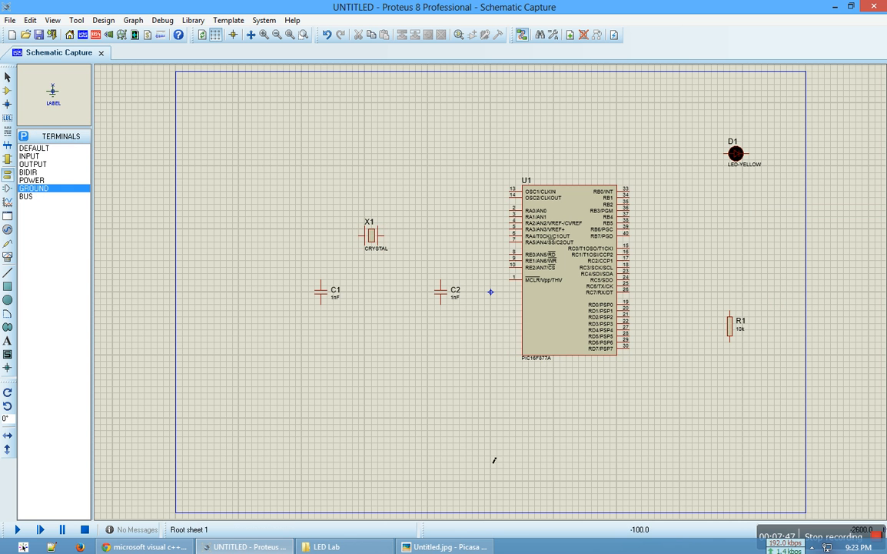
left_click(459, 457)
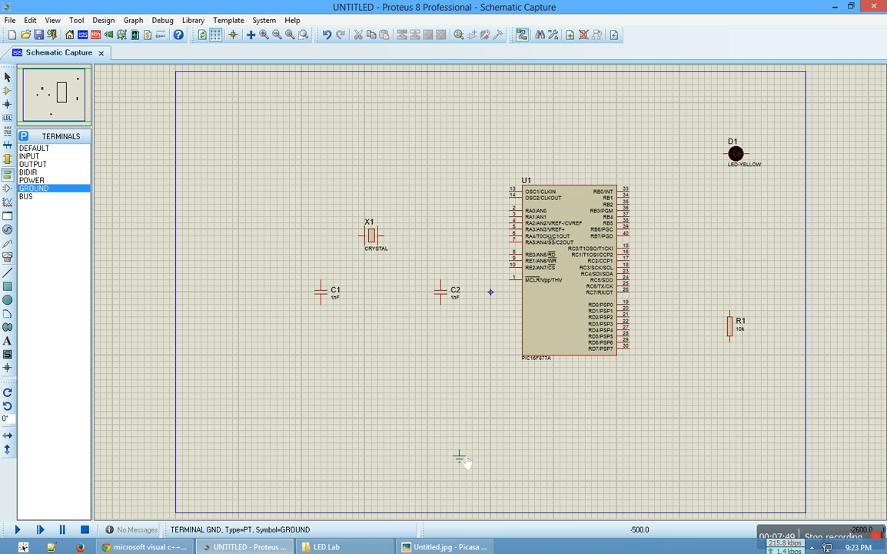
left_click(34, 180)
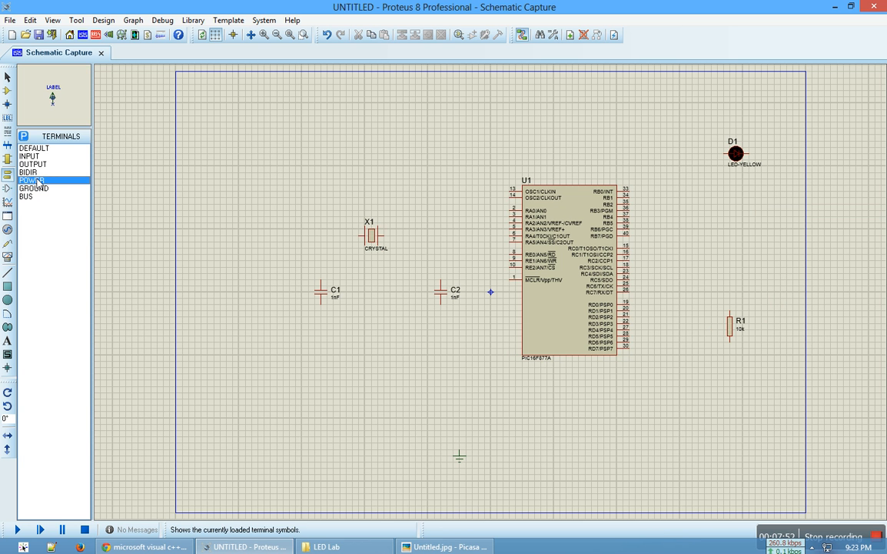
left_click(428, 121)
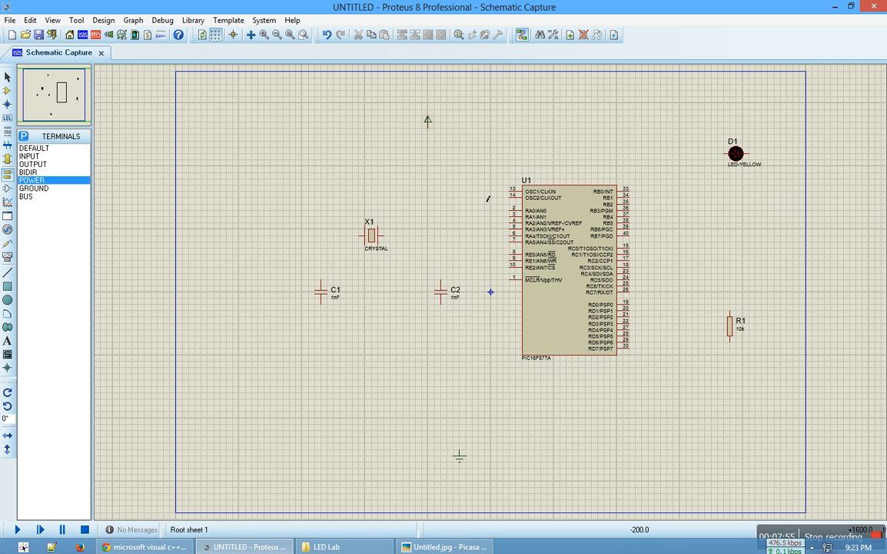
Step: Following the circuit diagram, wire the crystal's left pin to OSC1/CLKIN (pin 13) and its right pin to OSC2/CLKOUT (pin 14)
key("alt+Tab")
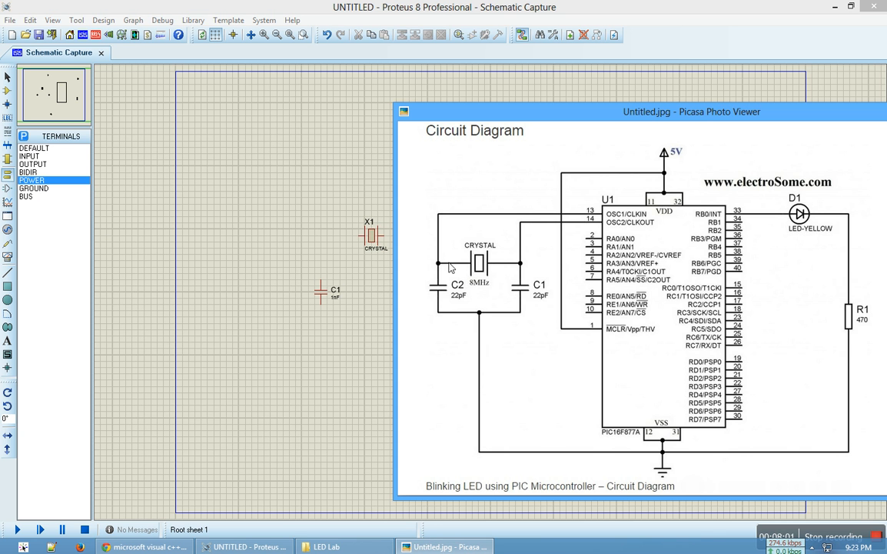
key("alt+Tab")
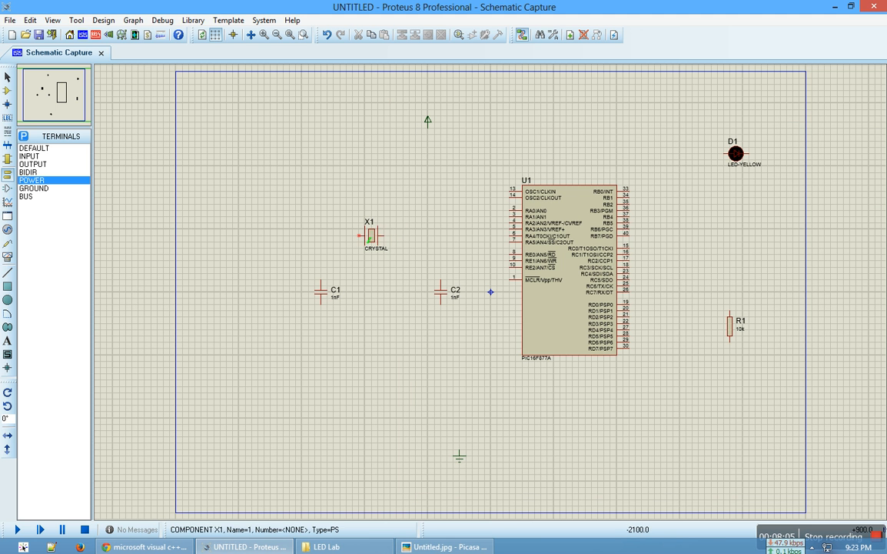
left_click(363, 237)
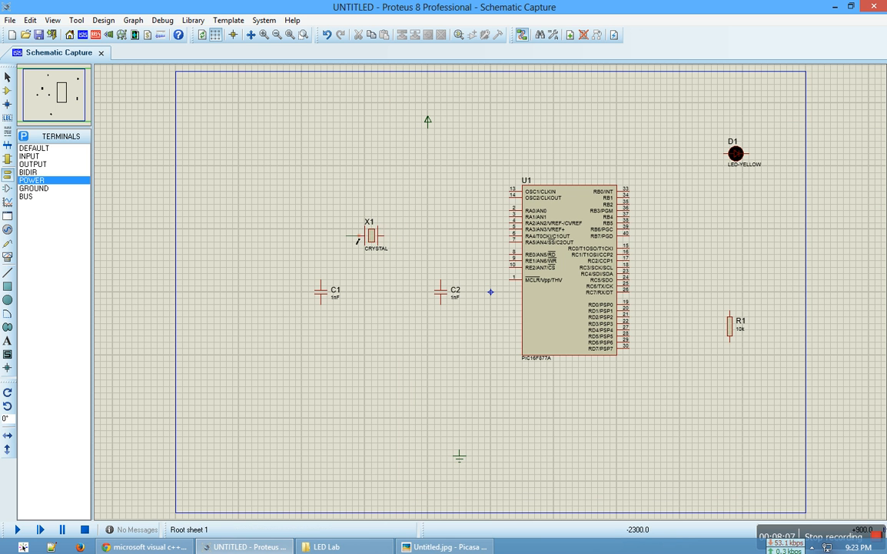
left_click(511, 192)
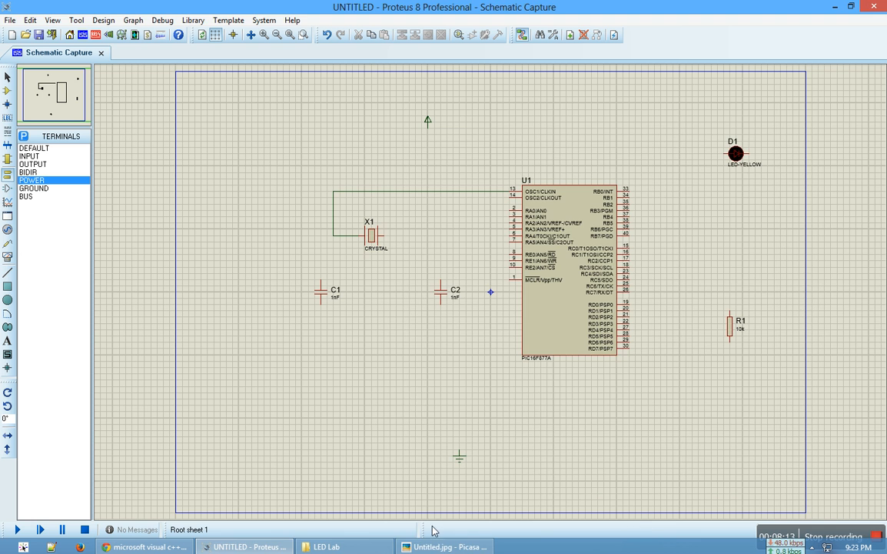
left_click(445, 546)
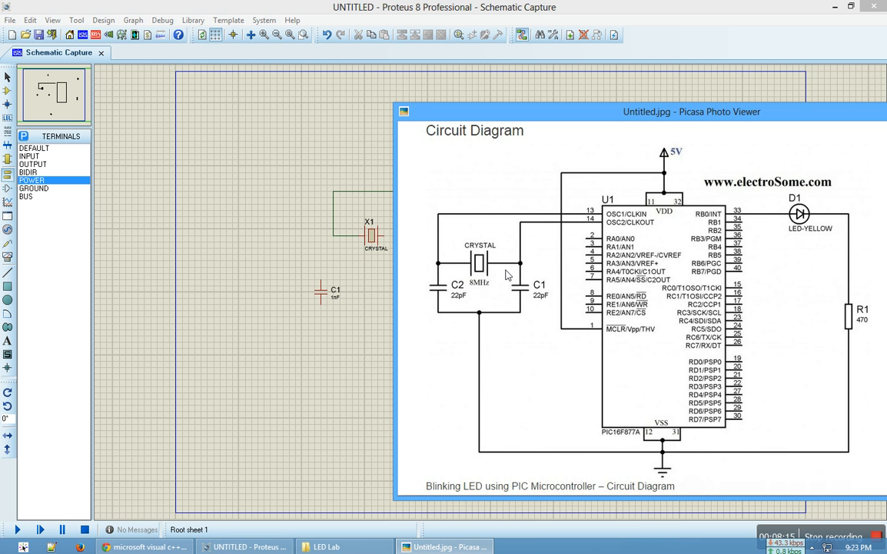
key("alt+Tab")
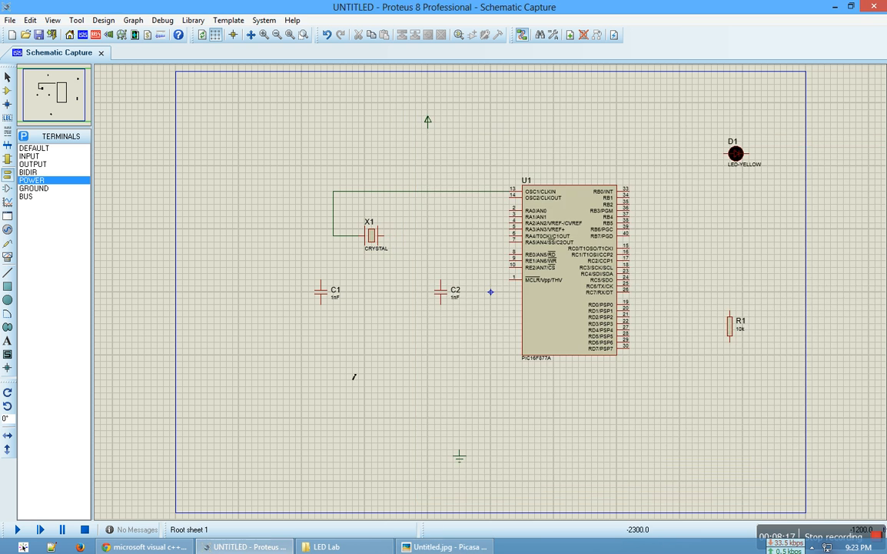
left_click(394, 244)
left_click(521, 202)
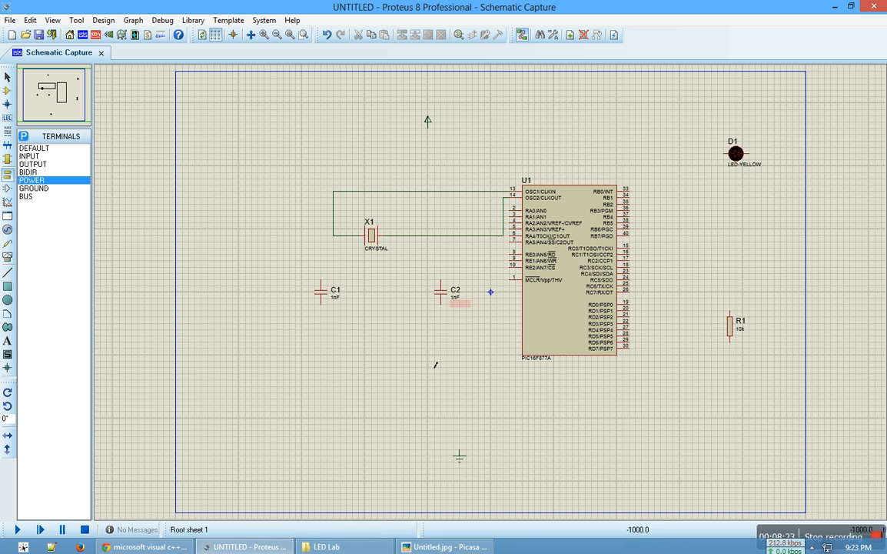
Step: Following the circuit diagram, wire the upper lead of C1 to the crystal's left wire and the upper lead of C2 to its right wire
left_click(444, 546)
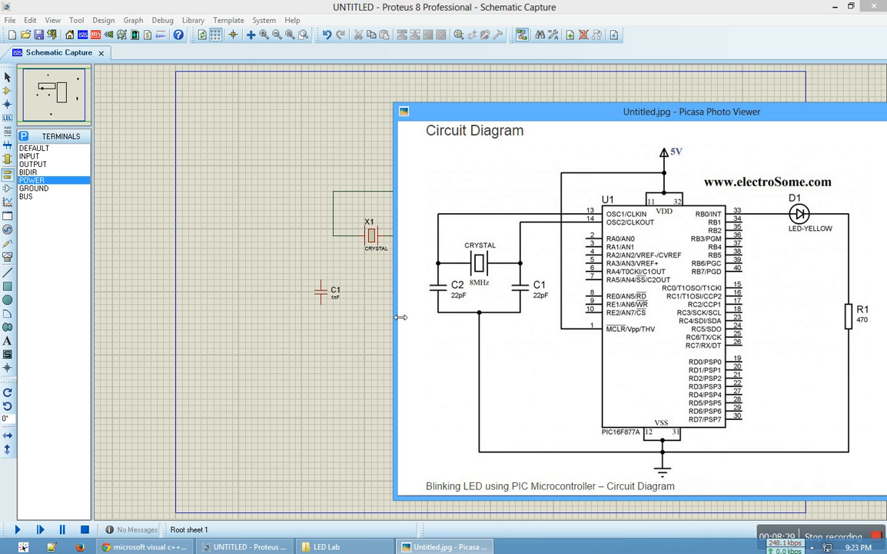
left_click(388, 293)
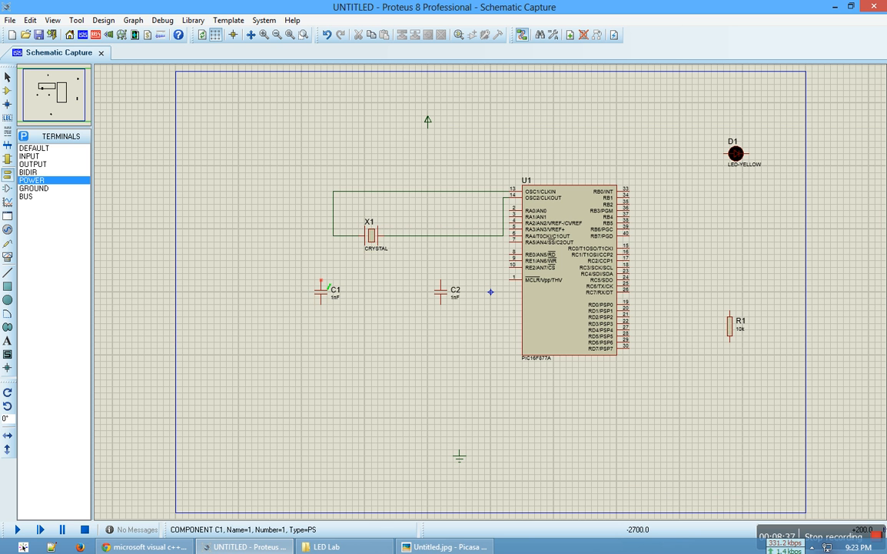
left_click(322, 282)
left_click(333, 235)
left_click(440, 282)
left_click(441, 236)
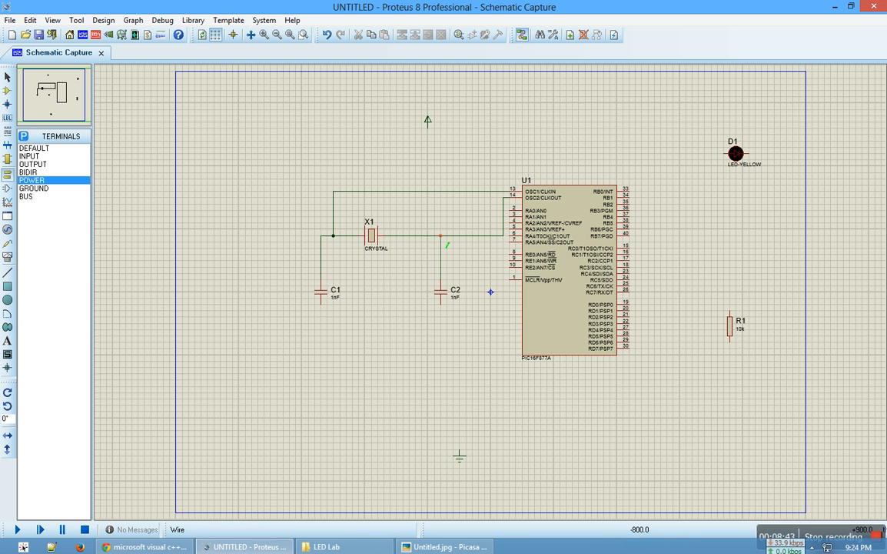
Step: Check the capacitor wiring in the circuit diagram and connect the lower leads of C1 and C2 with a wire
key("alt+Tab")
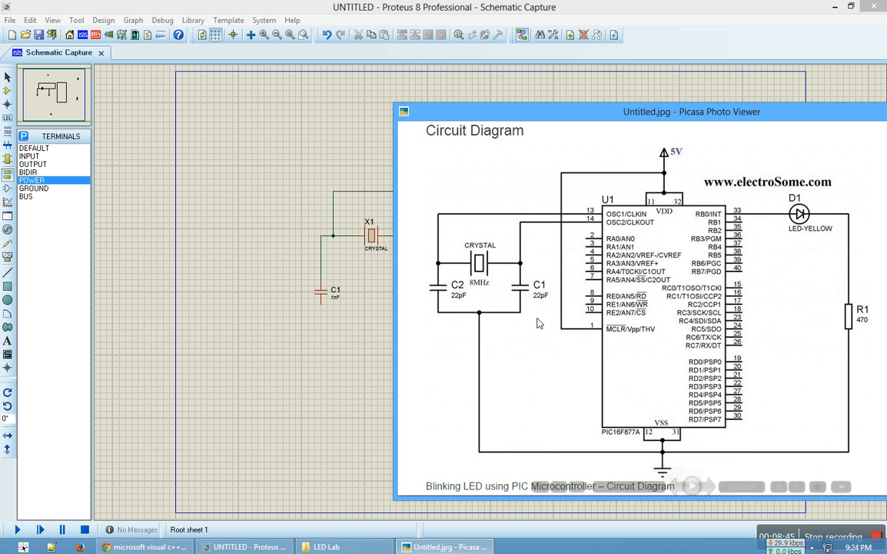
left_click(318, 382)
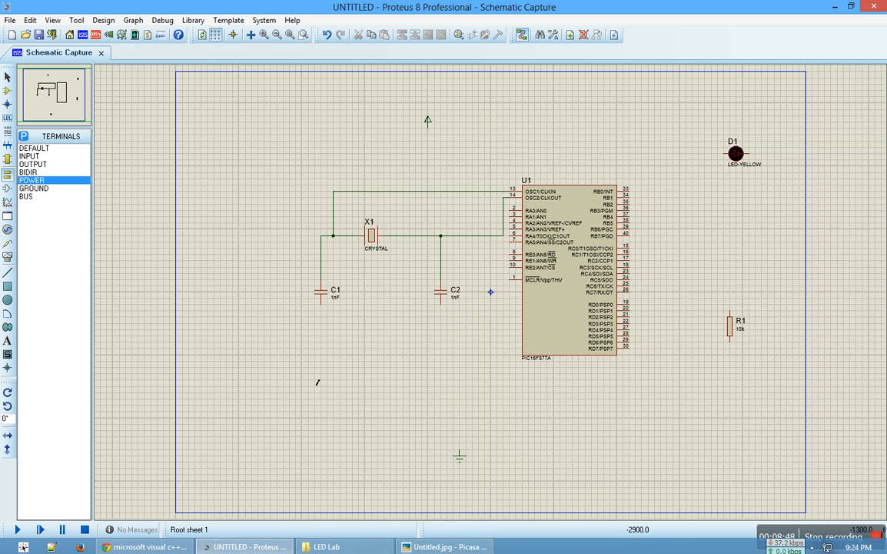
left_click(330, 312)
left_click(449, 312)
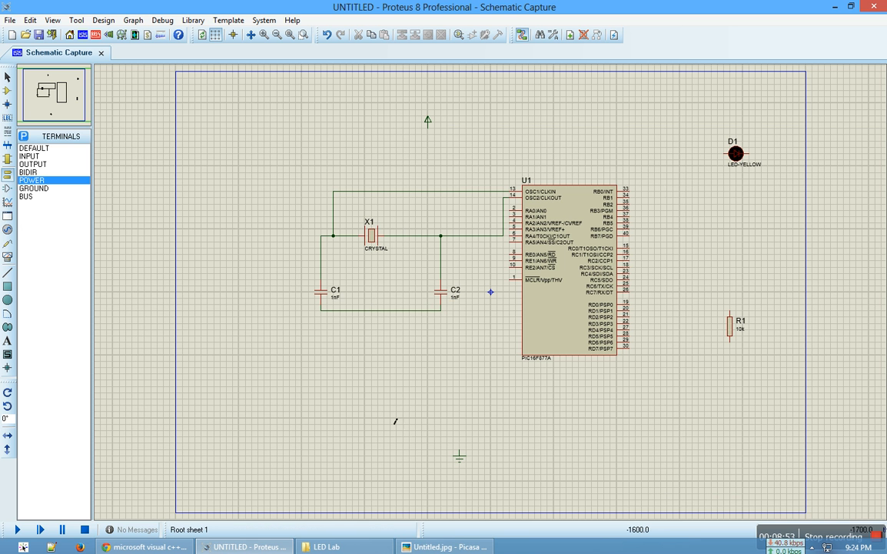
Step: Check the ground connection in the circuit diagram and wire the midpoint of the capacitors' lower wire to the ground terminal
left_click(443, 546)
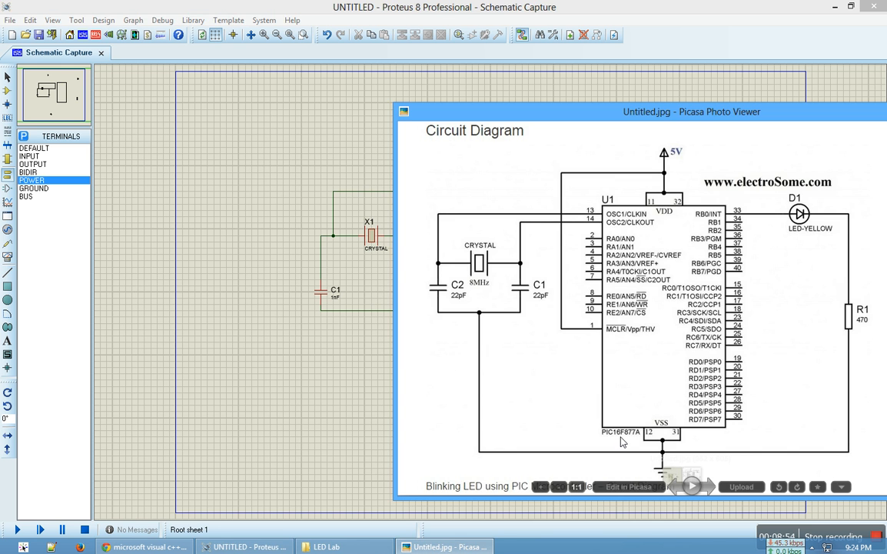
left_click(362, 382)
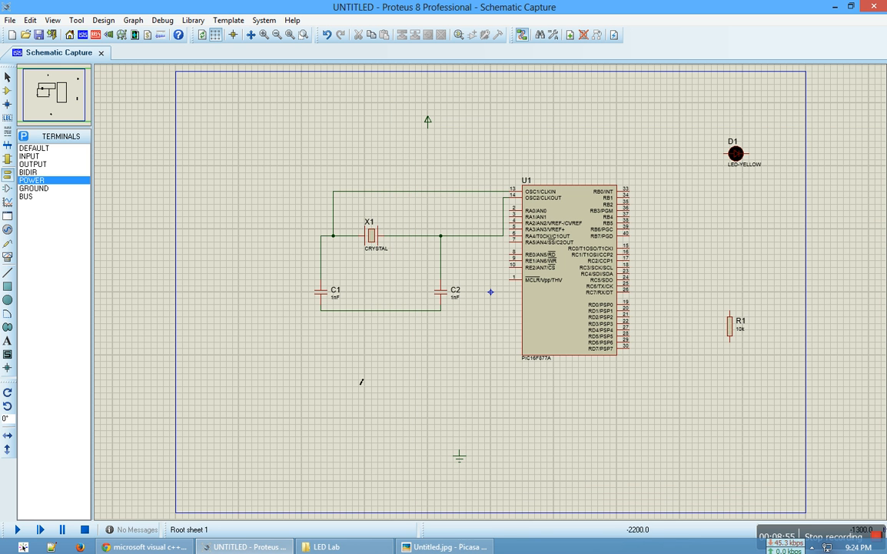
left_click(384, 311)
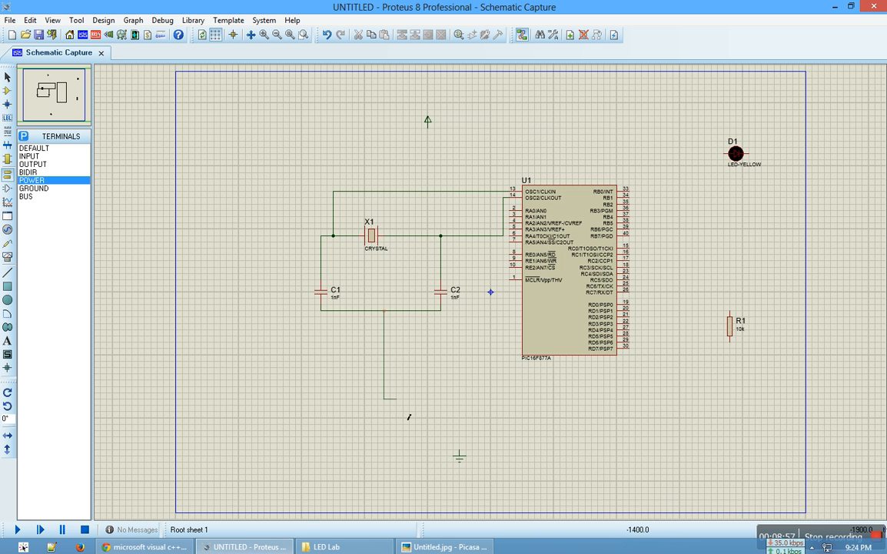
left_click(460, 454)
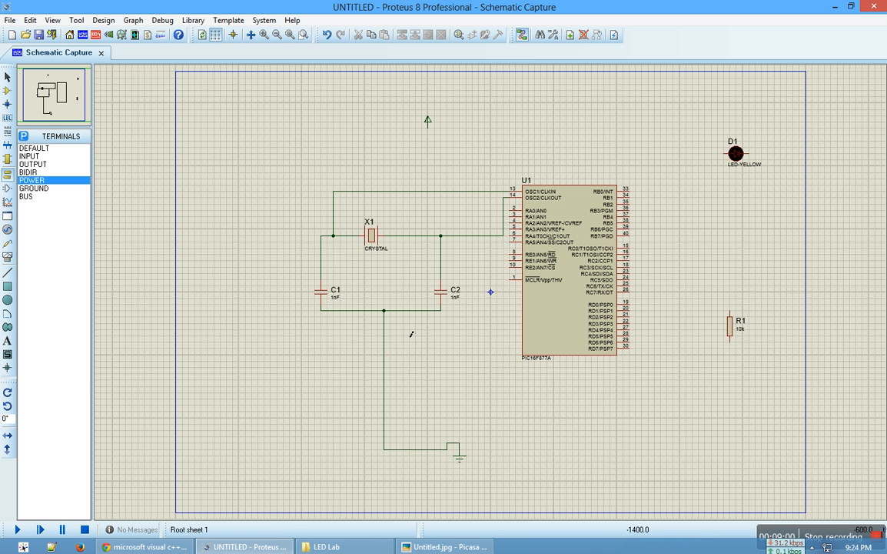
Step: Check the MCLR connection in the circuit diagram and wire MCLR/Vpp/THV (pin 1) to the power terminal
left_click(445, 546)
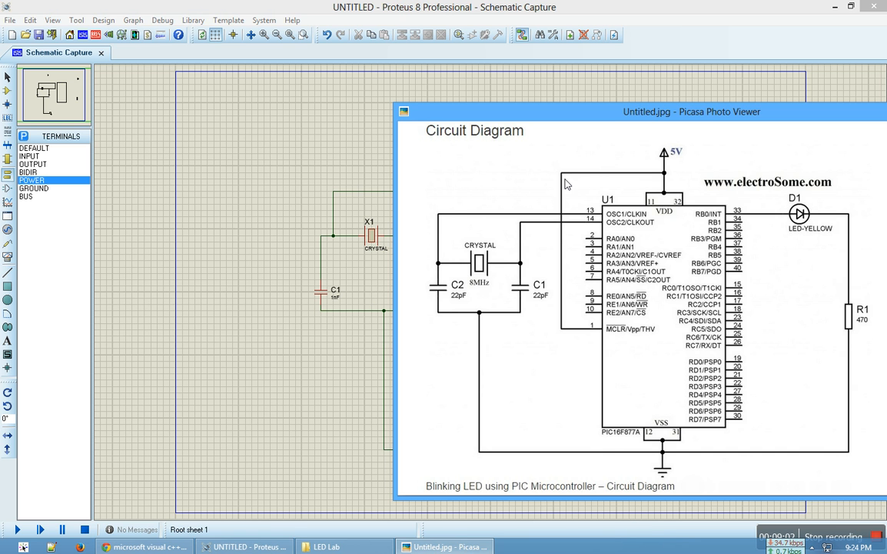
left_click_drag(692, 117, 685, 161)
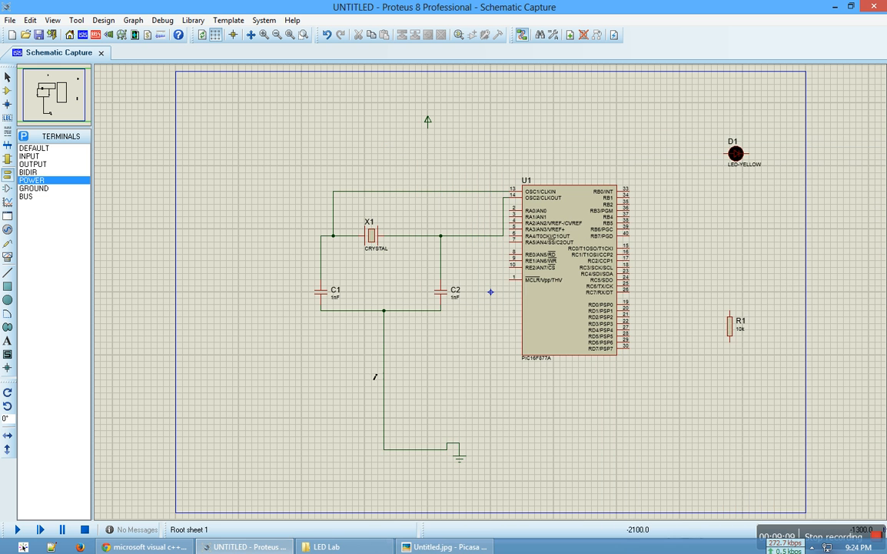
left_click(313, 350)
left_click(521, 286)
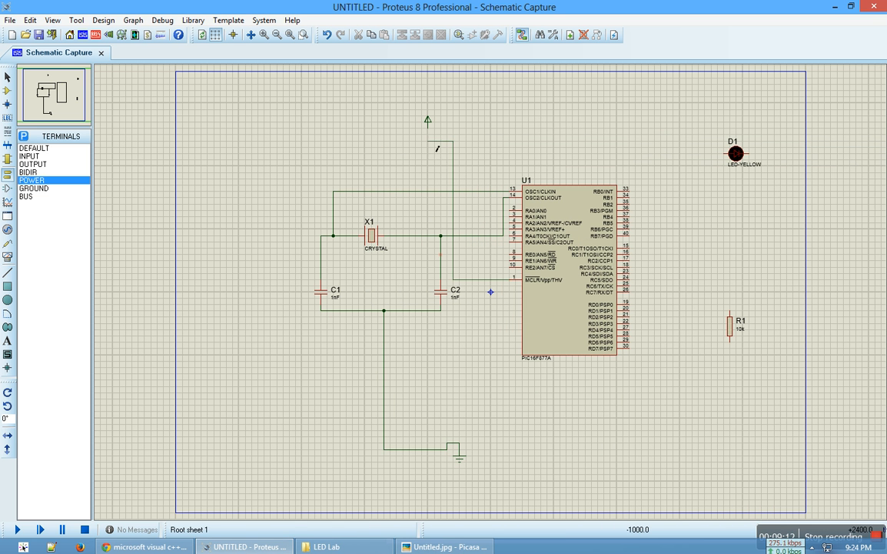
left_click(428, 128)
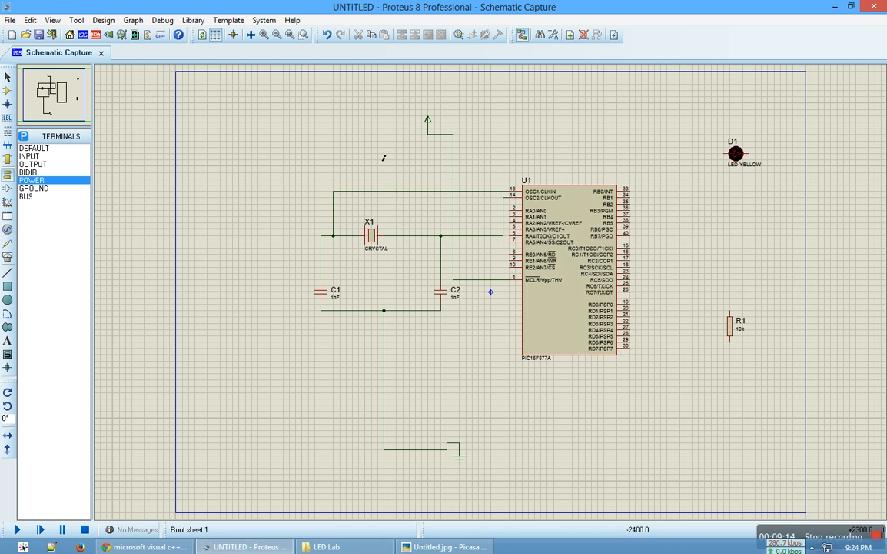
Step: Check the LED connection in the circuit diagram and wire RB0/INT (pin 33) to the left lead of D1
left_click(477, 546)
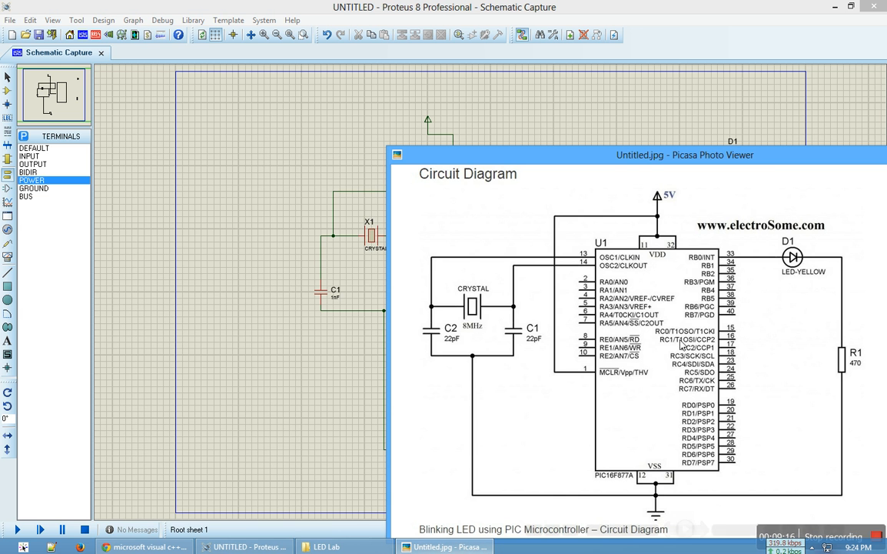
left_click_drag(777, 167, 372, 243)
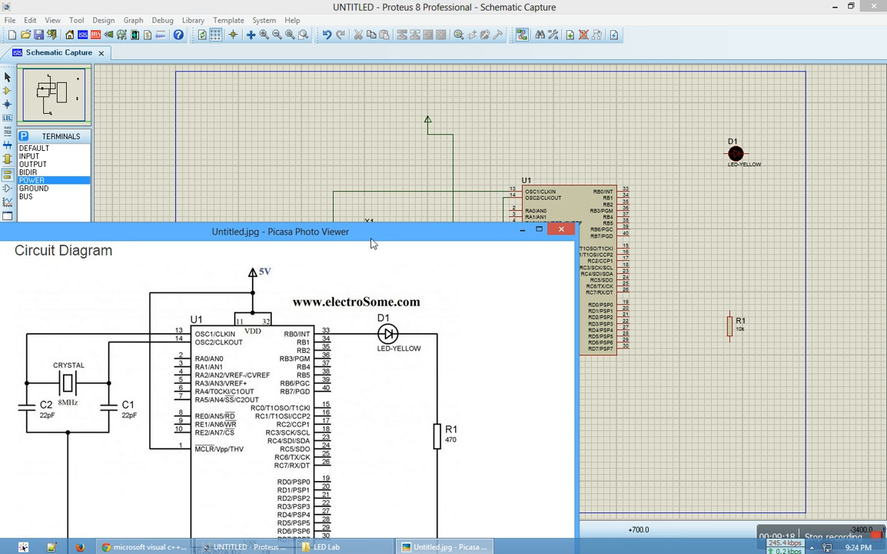
left_click(638, 197)
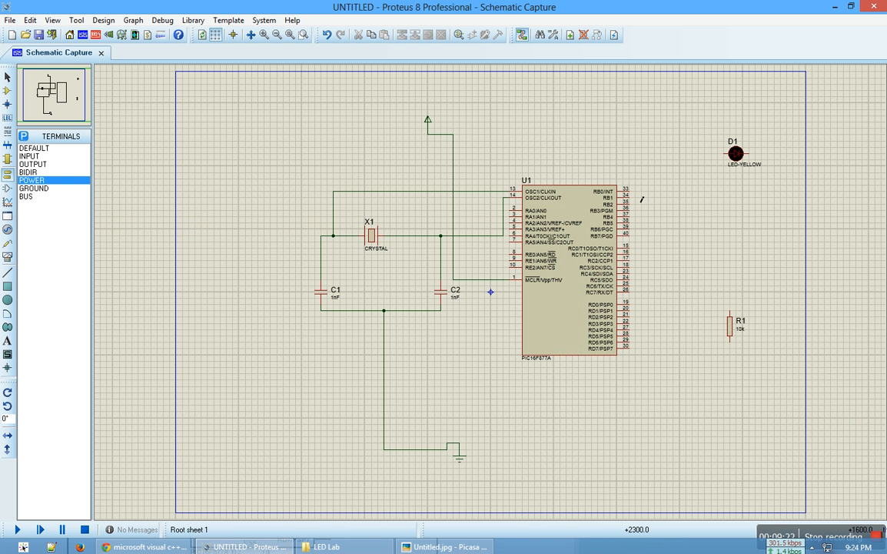
left_click(632, 191)
left_click(735, 155)
Step: Following the circuit diagram, wire the right lead of LED D1 to the upper lead of resistor R1
left_click(439, 546)
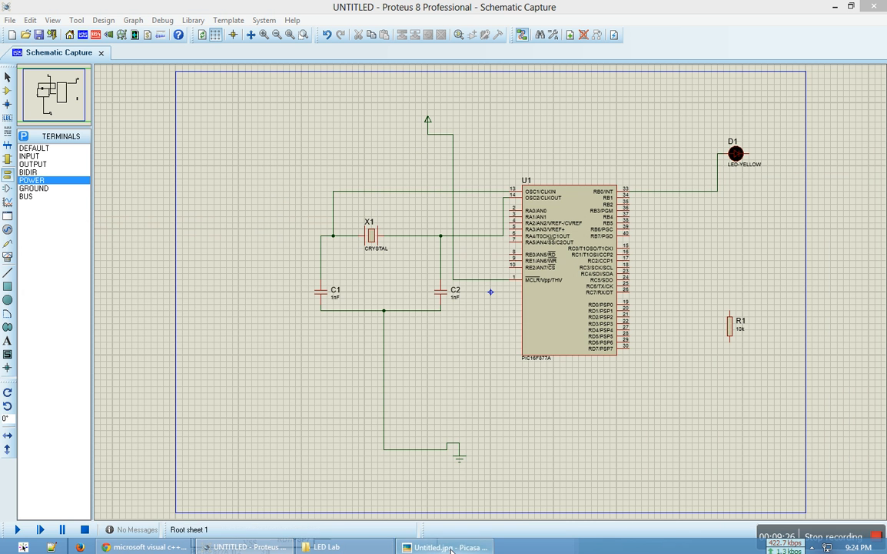
left_click_drag(455, 244, 433, 132)
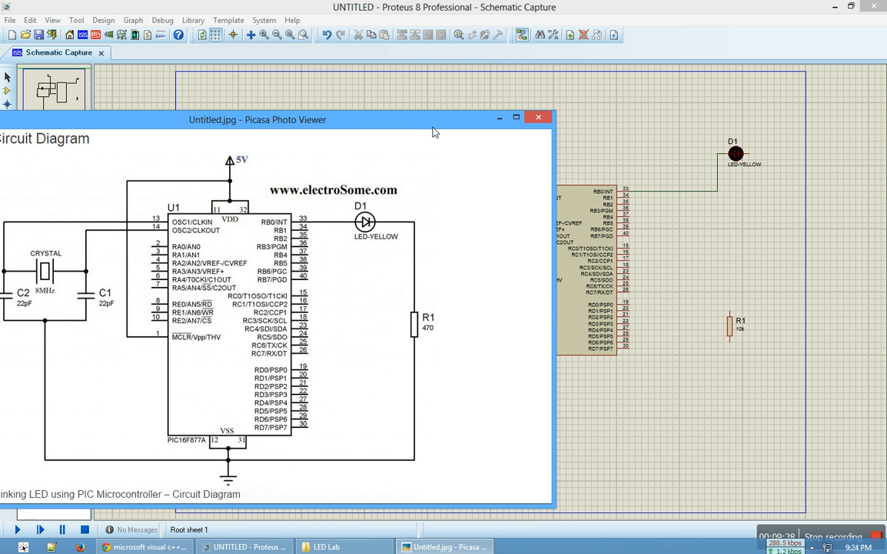
left_click(780, 173)
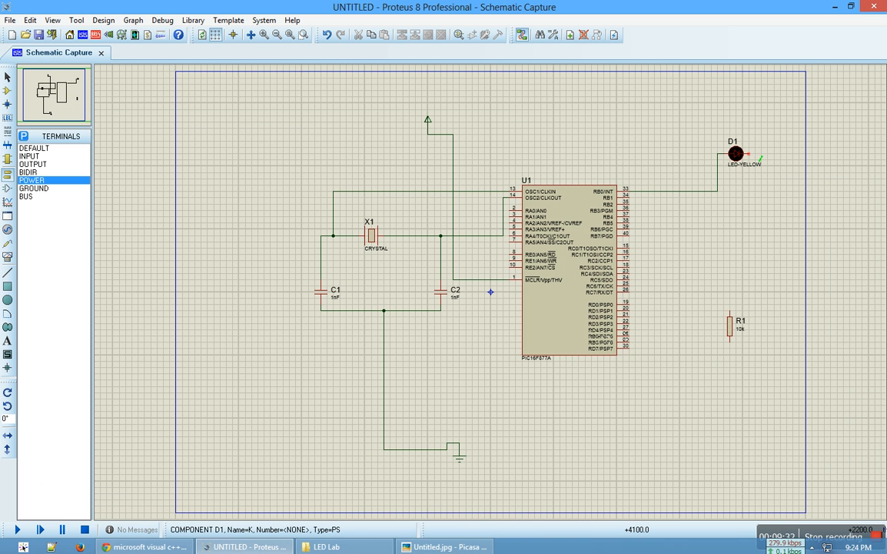
left_click(758, 160)
left_click(741, 316)
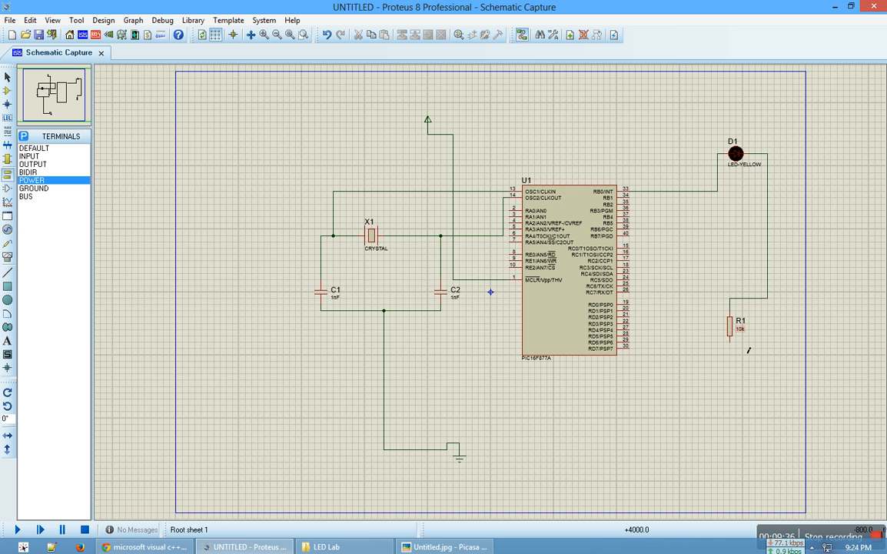
Step: Wire the lower lead of resistor R1 to the ground terminal's existing wire
left_click(743, 348)
left_click(474, 446)
left_click(461, 444)
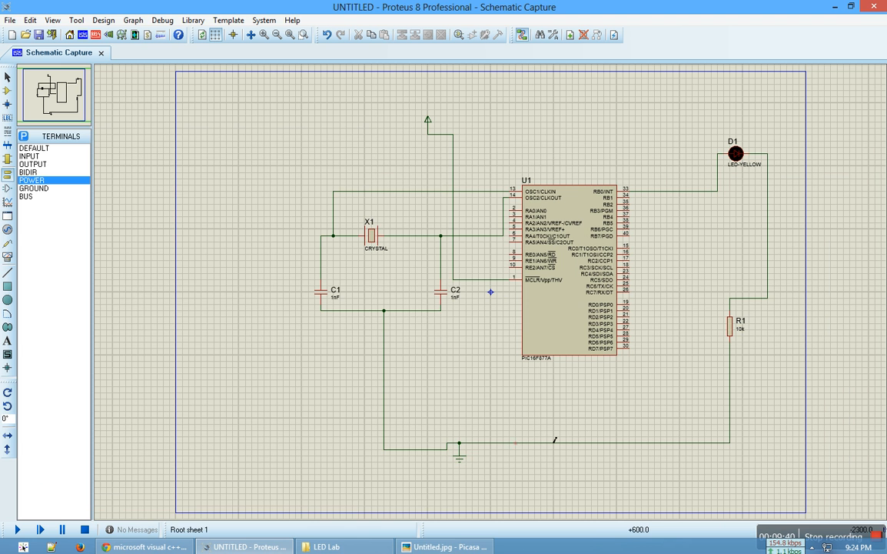
Step: Look up the crystal's frequency in the circuit diagram, keeping the crystal on the schematic in view
left_click(445, 547)
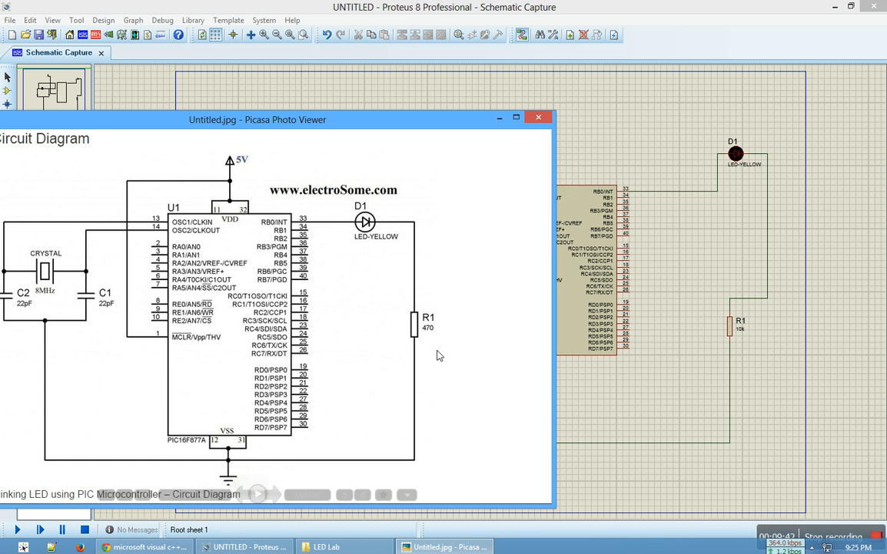
left_click_drag(431, 126, 744, 164)
left_click_drag(564, 168, 723, 123)
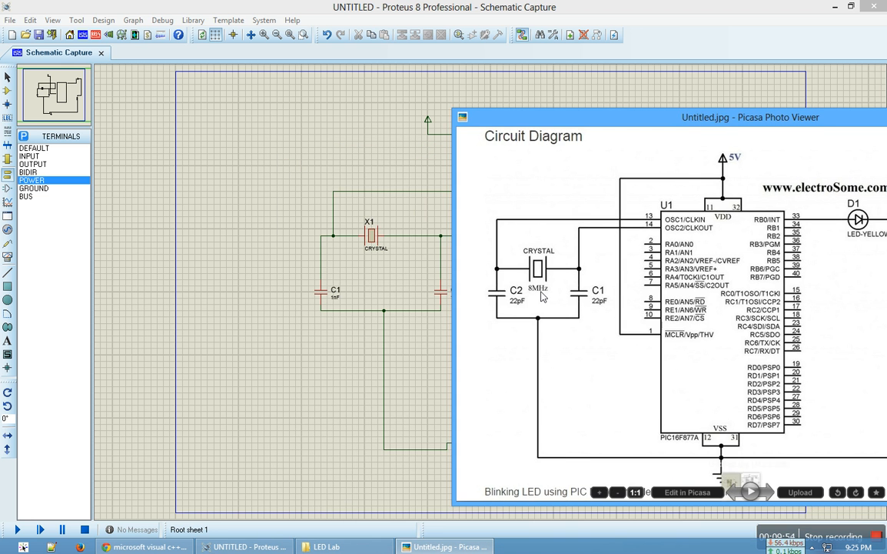
left_click(384, 256)
double_click(385, 254)
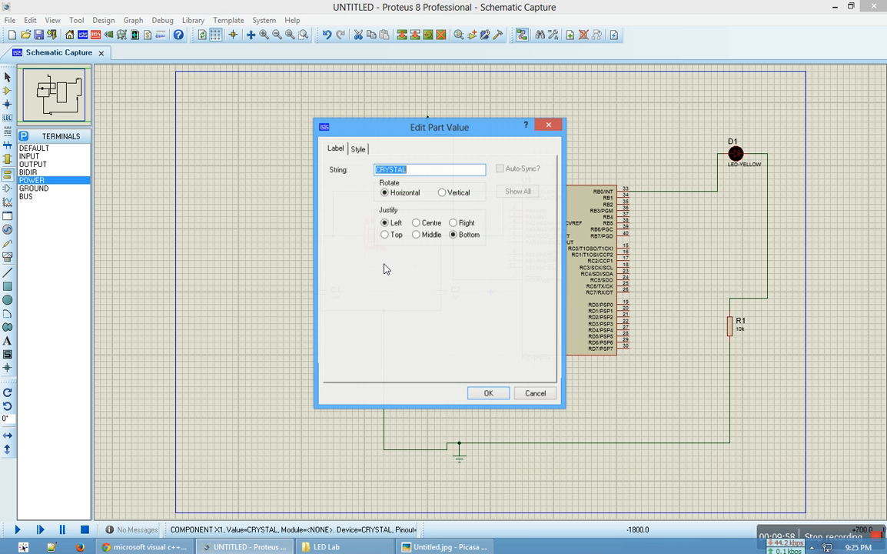
left_click_drag(431, 142, 517, 170)
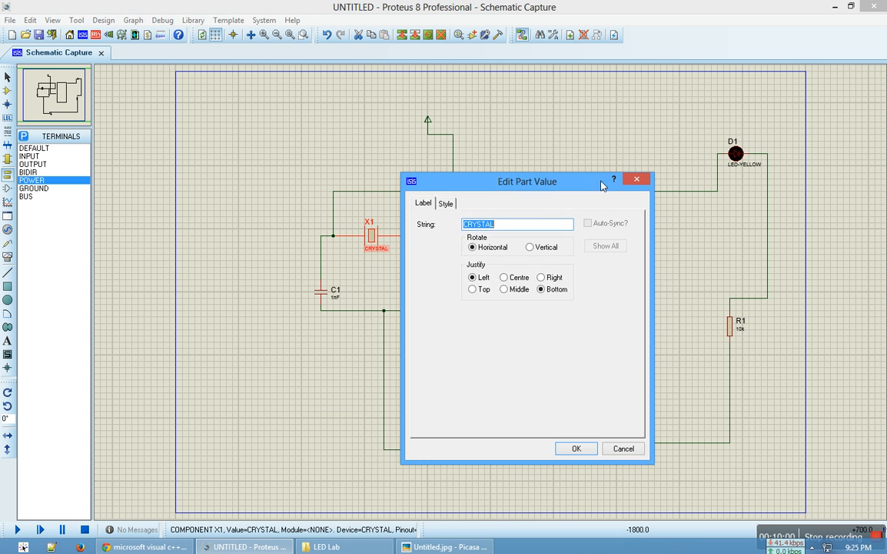
left_click(635, 171)
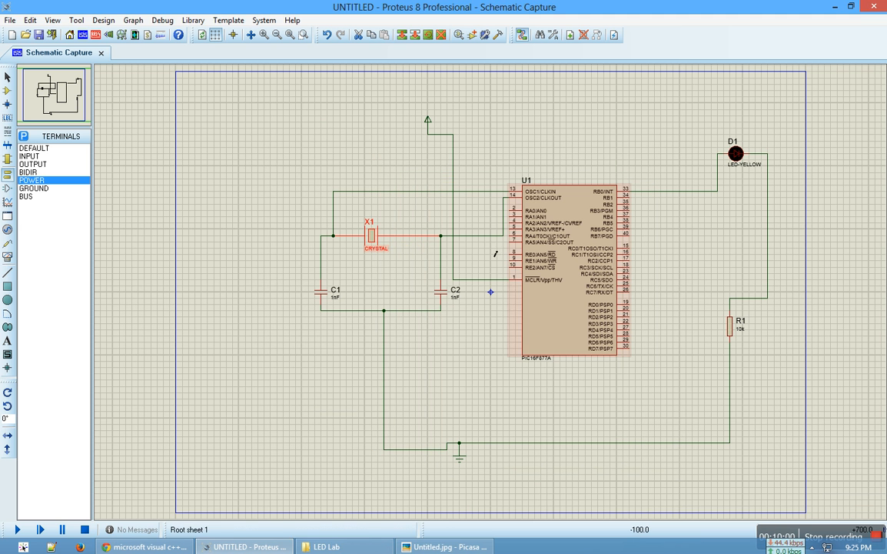
double_click(383, 261)
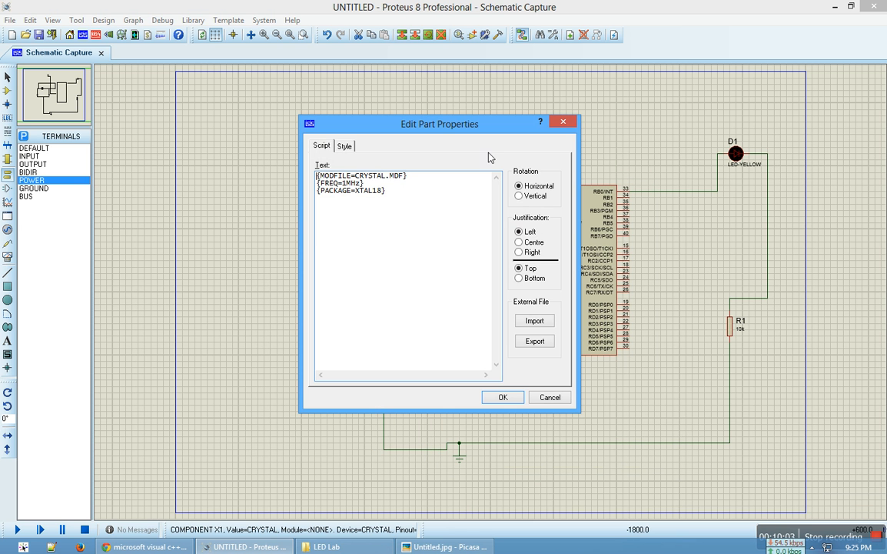
left_click(346, 146)
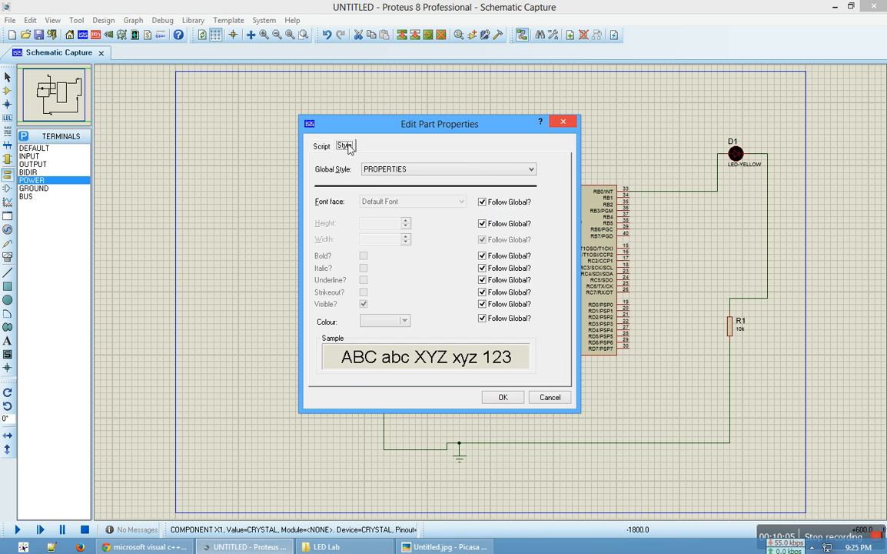
left_click(320, 146)
left_click(569, 126)
Step: Edit crystal X1 and set its frequency to 8MHz
double_click(378, 240)
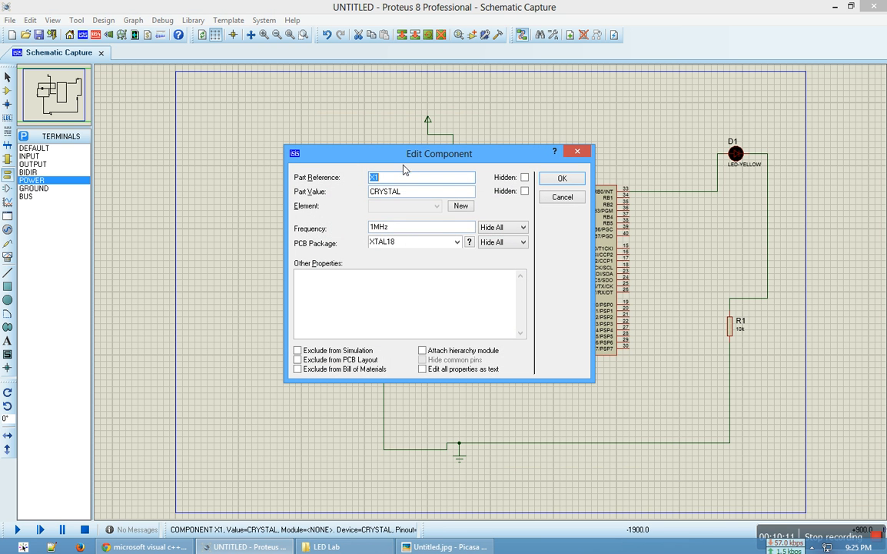
left_click_drag(400, 168, 586, 237)
left_click_drag(564, 298, 539, 302)
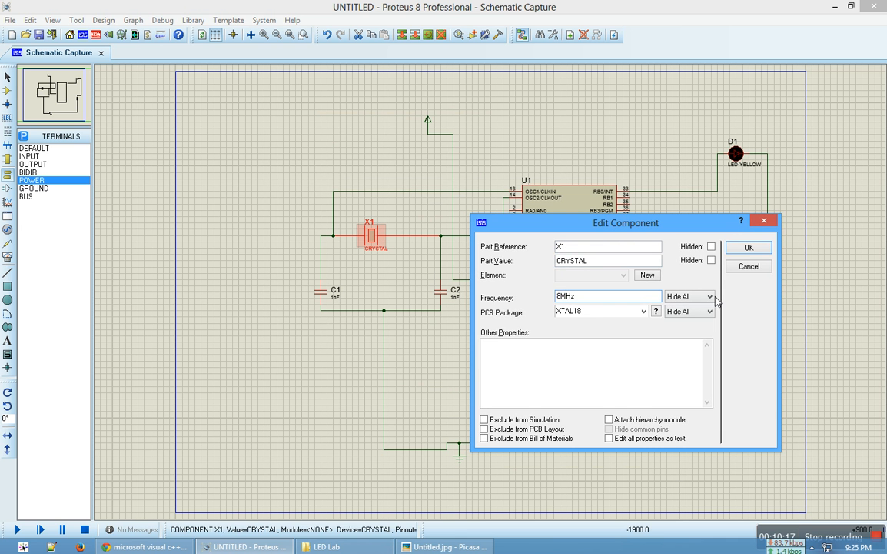
left_click(748, 248)
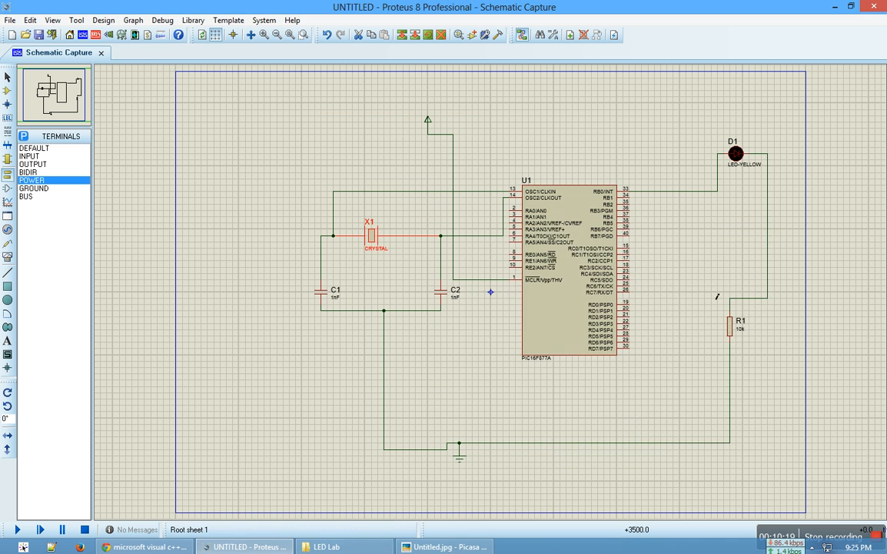
Step: Check the capacitor value in the circuit diagram and set the part value of C1 to 22pk
left_click(343, 310)
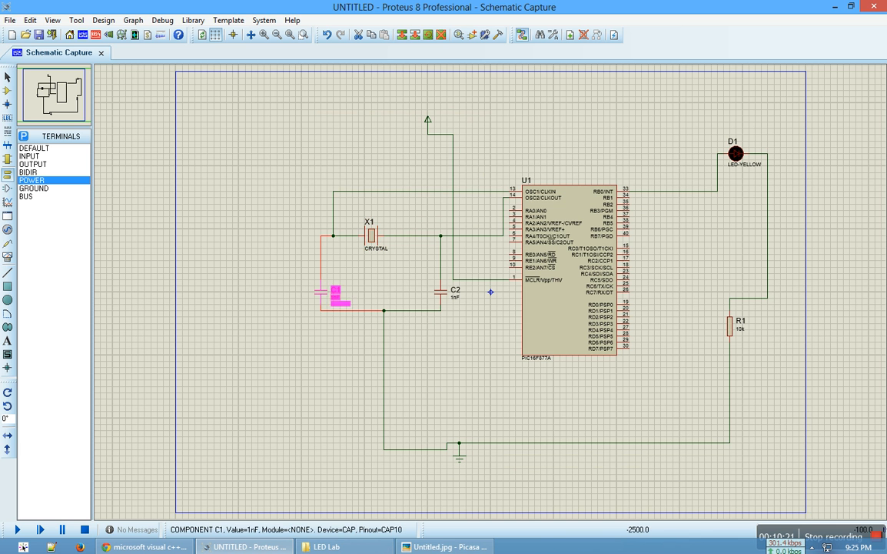
double_click(338, 299)
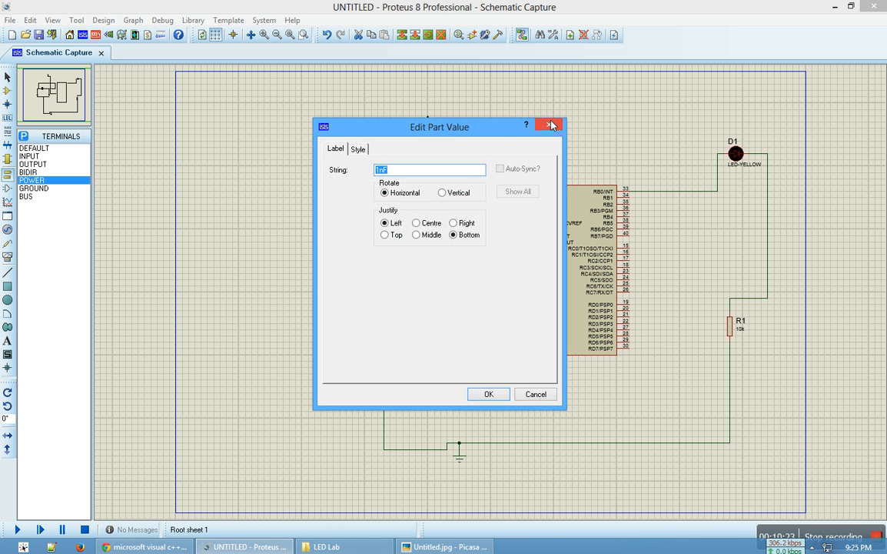
left_click(435, 546)
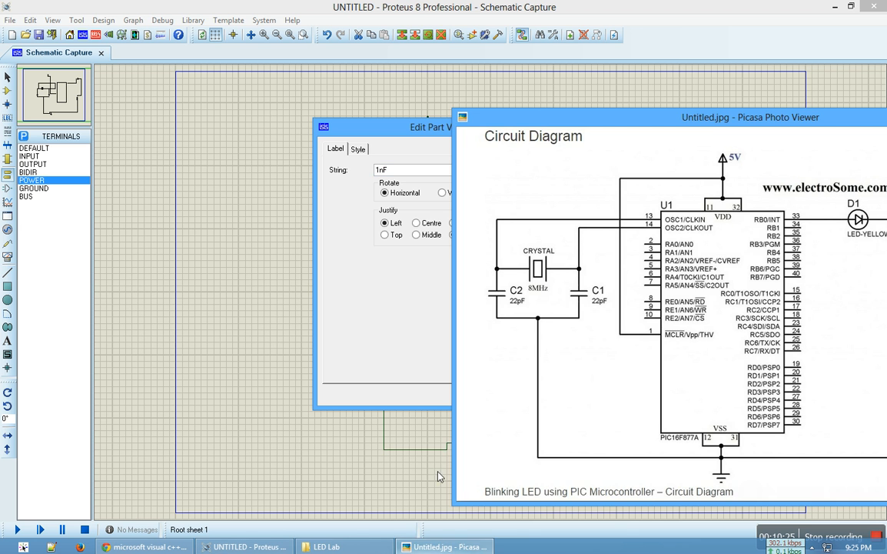
double_click(407, 174)
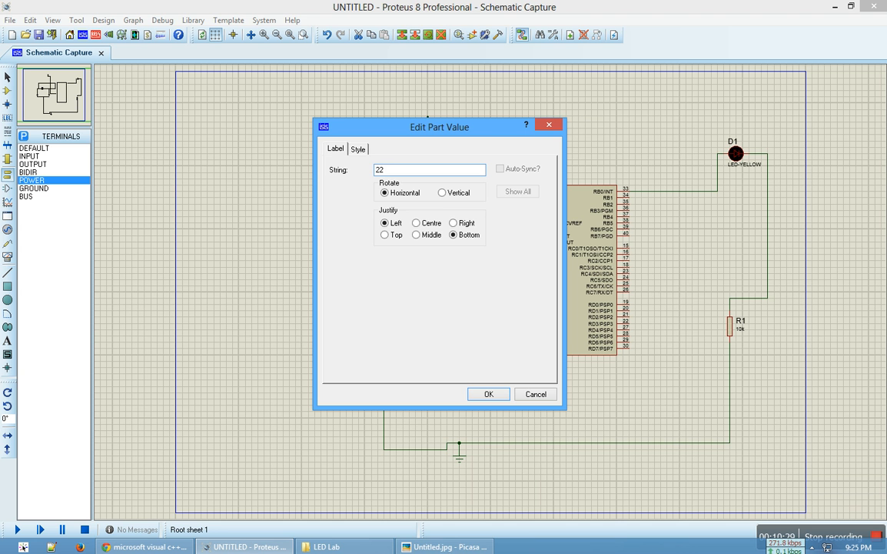
type("pk")
left_click(478, 393)
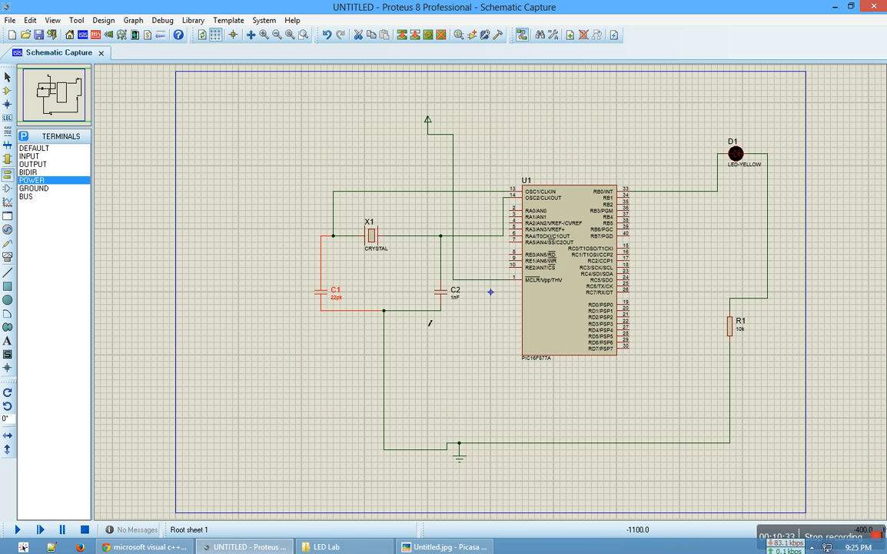
Step: Set the part value of capacitor C2 to 22pk
double_click(456, 292)
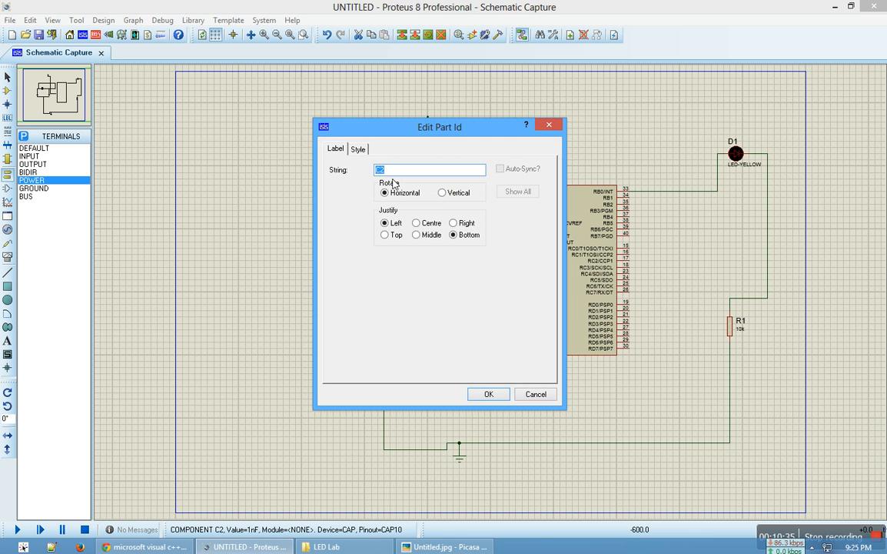
left_click(549, 125)
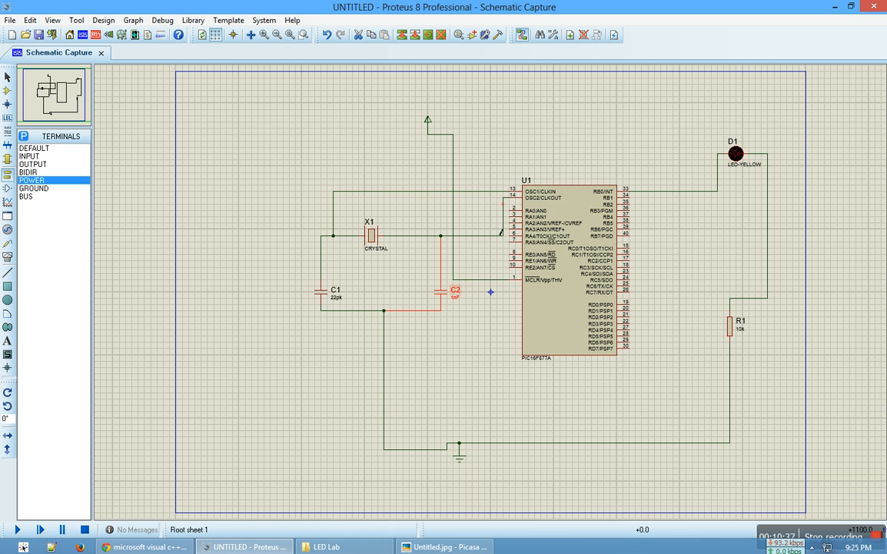
double_click(455, 296)
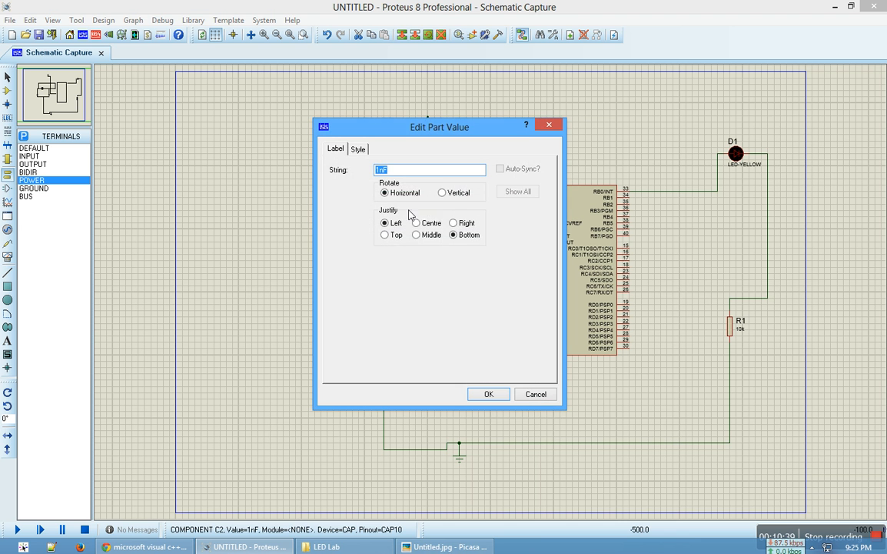
type("22pk")
key("Return")
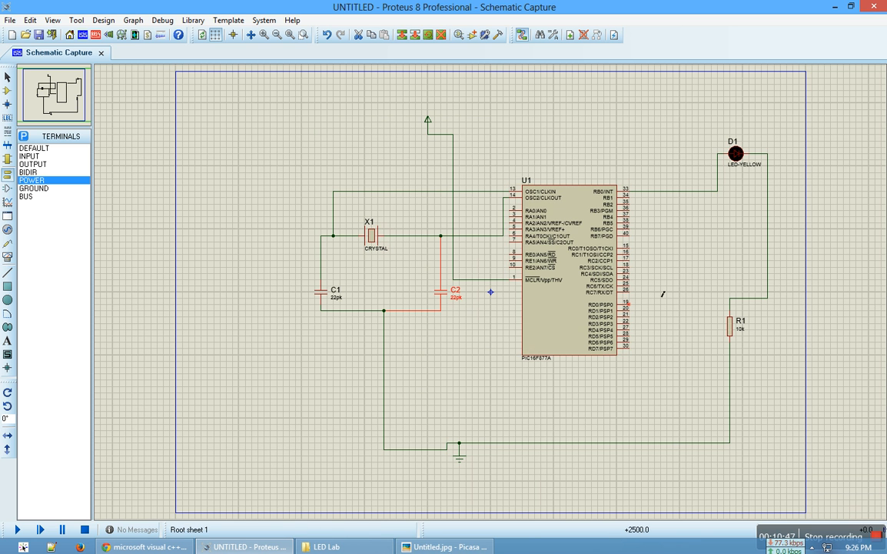
Step: Set the part value of resistor R1 to 470 as given in the circuit diagram, and compare with the diagram again
left_click(443, 547)
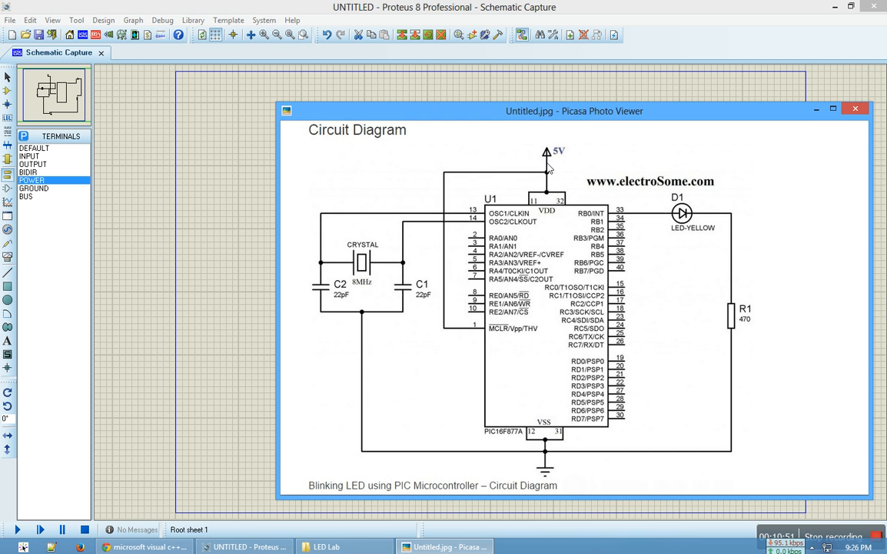
left_click(168, 375)
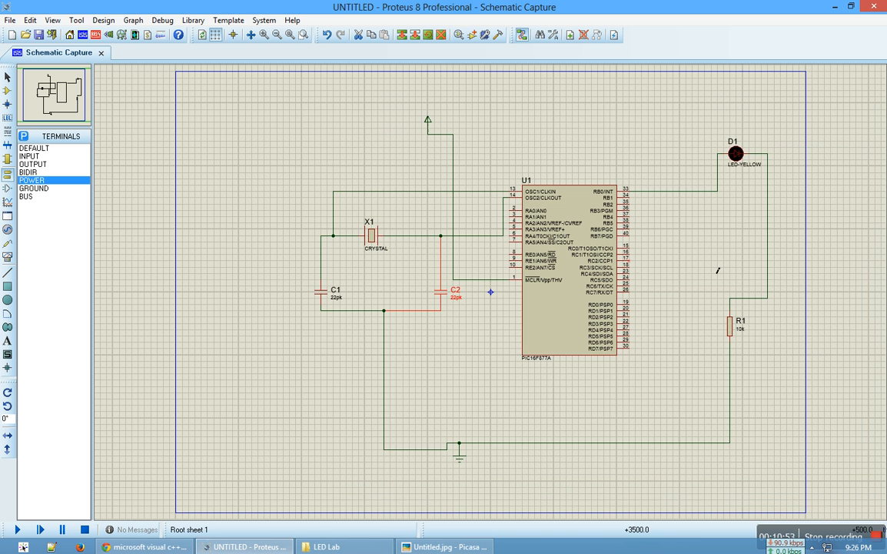
double_click(750, 337)
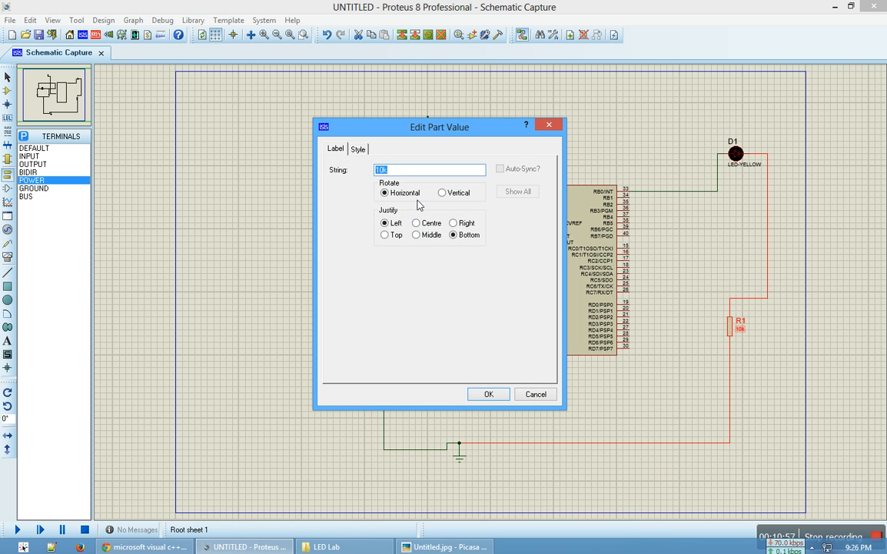
type("47")
left_click(487, 395)
left_click(419, 547)
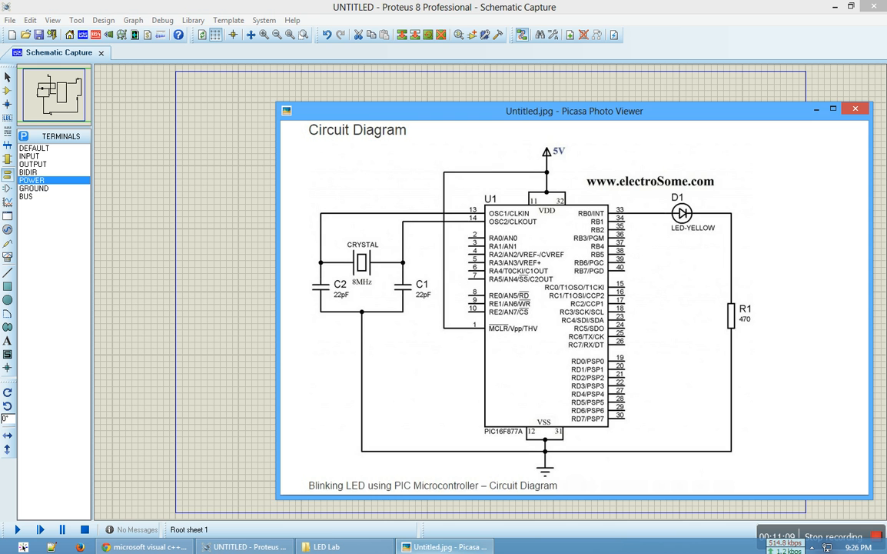
Step: Return to the Proteus schematic and set the processor clock frequency of the PIC16F877A to 8MHz
left_click(429, 547)
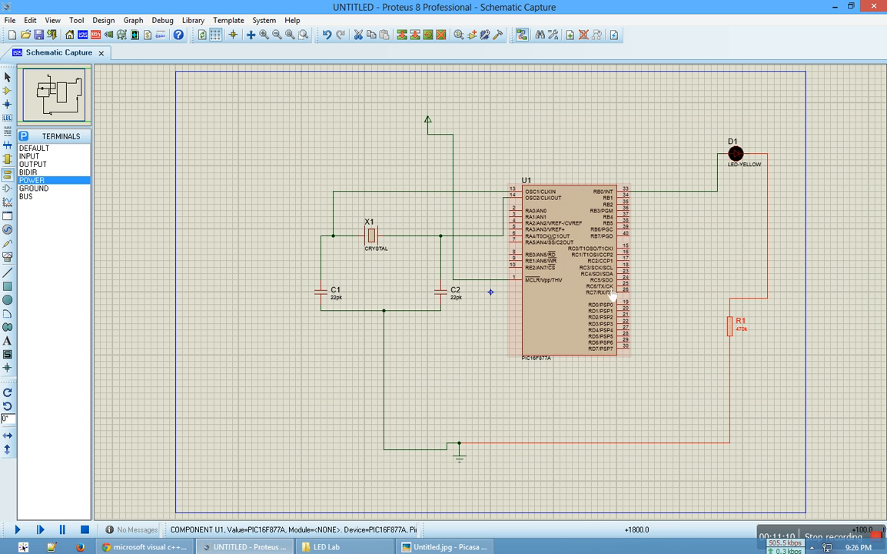
double_click(582, 270)
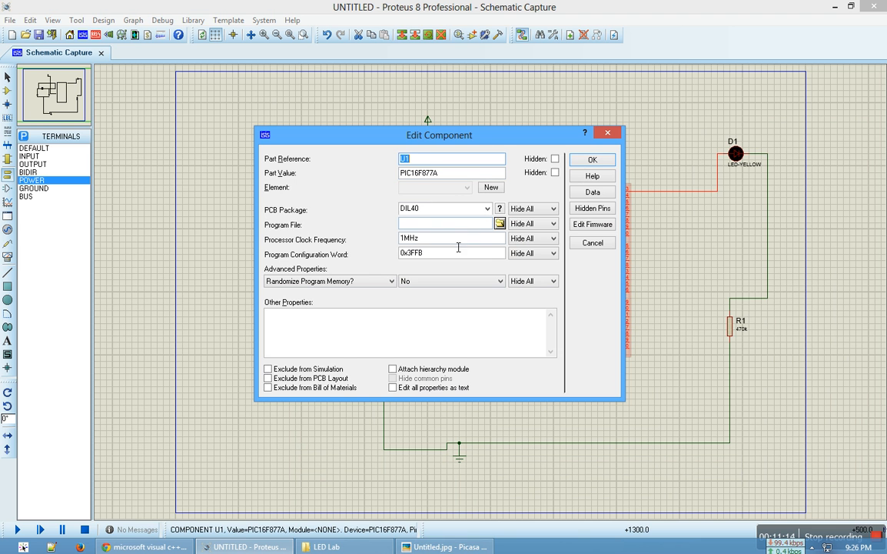
left_click(408, 239)
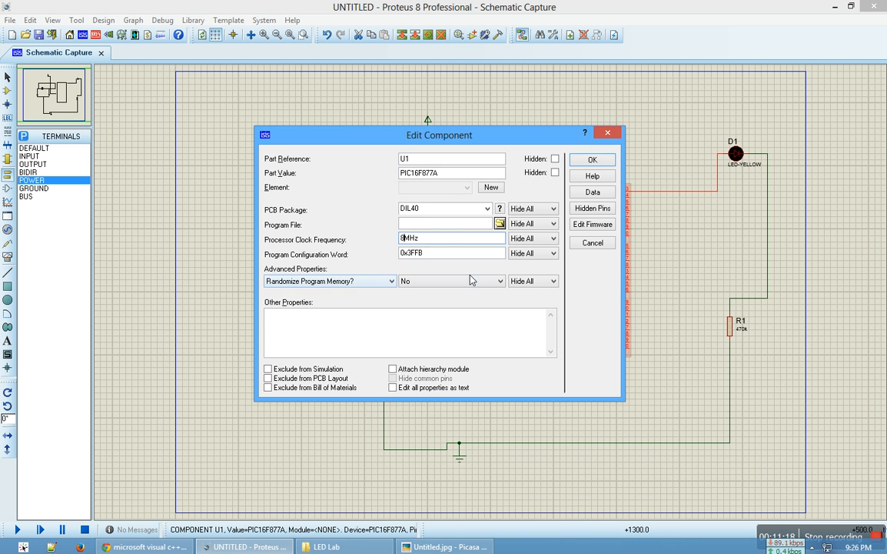
left_click(456, 227)
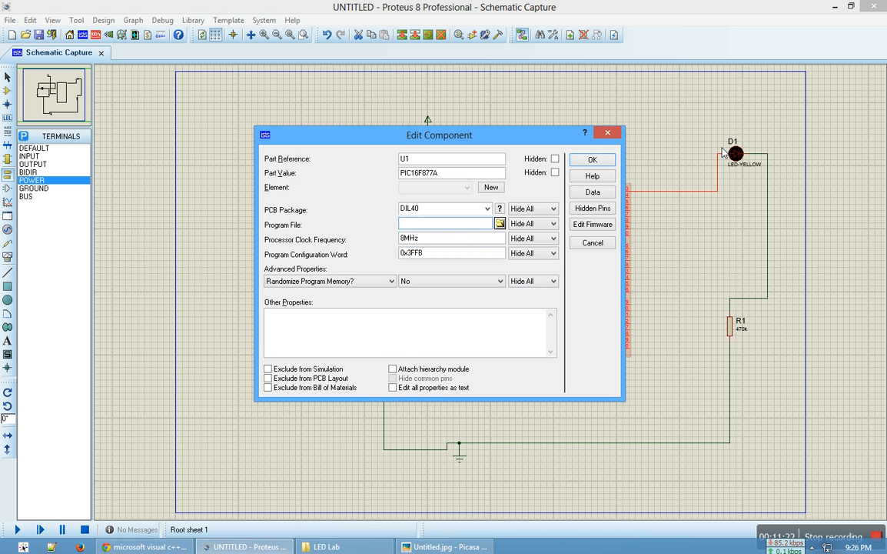
left_click(591, 160)
Step: Minimise Proteus and launch mikroC PRO for PIC from the desktop
left_click(835, 7)
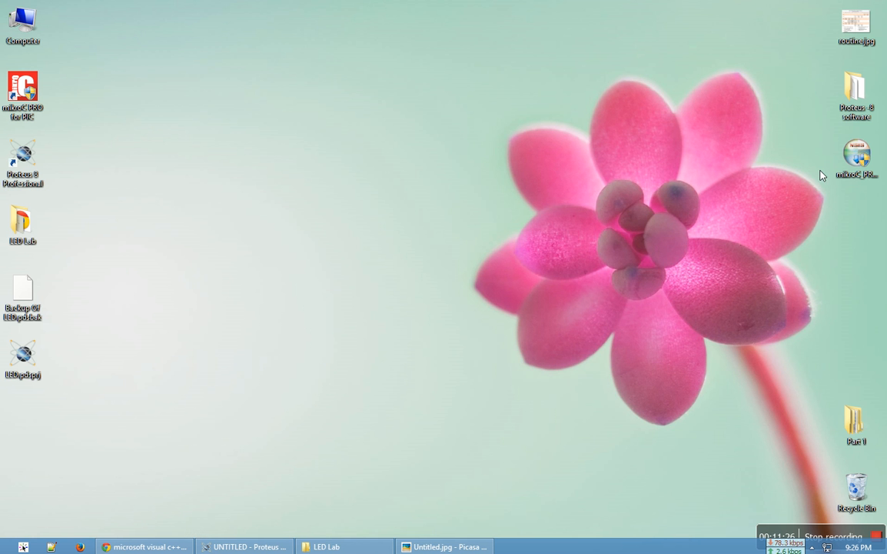
double_click(21, 91)
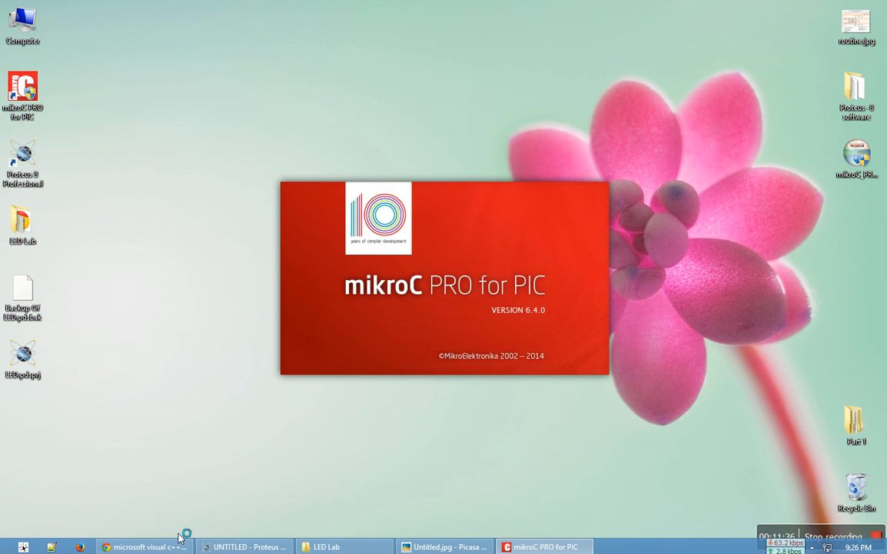
Step: Open LED 1st lab.htm from the desktop's LED Lab folder in Chrome, and decline the mikroC PRO for PIC update
left_click(146, 545)
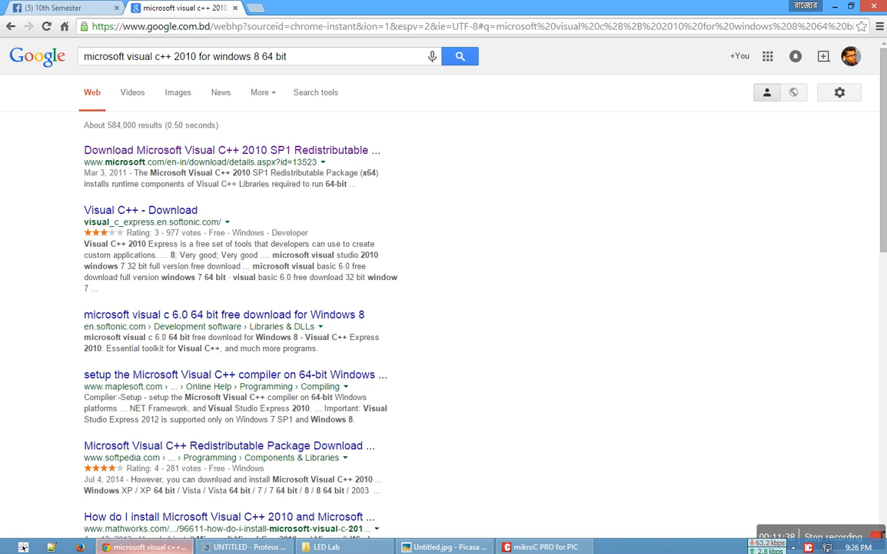
left_click(58, 7)
left_click(188, 8)
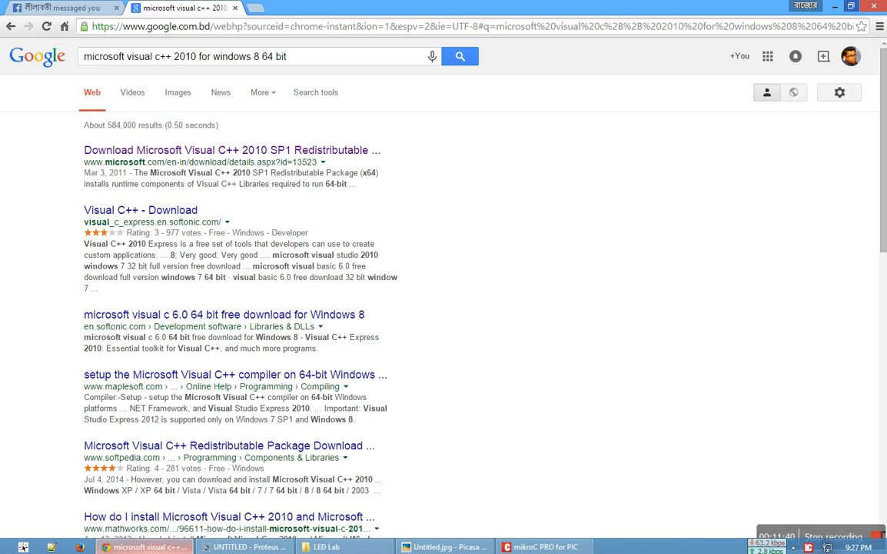
key("super+d")
double_click(17, 238)
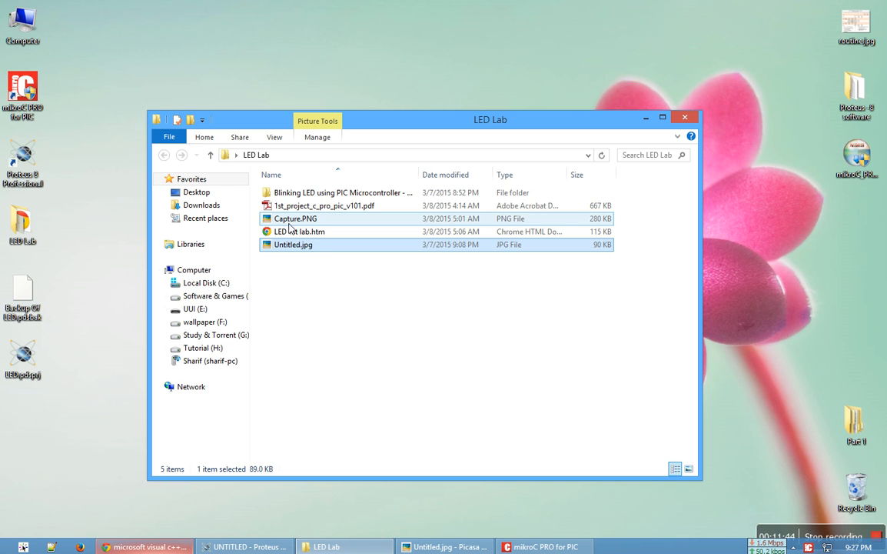
double_click(297, 232)
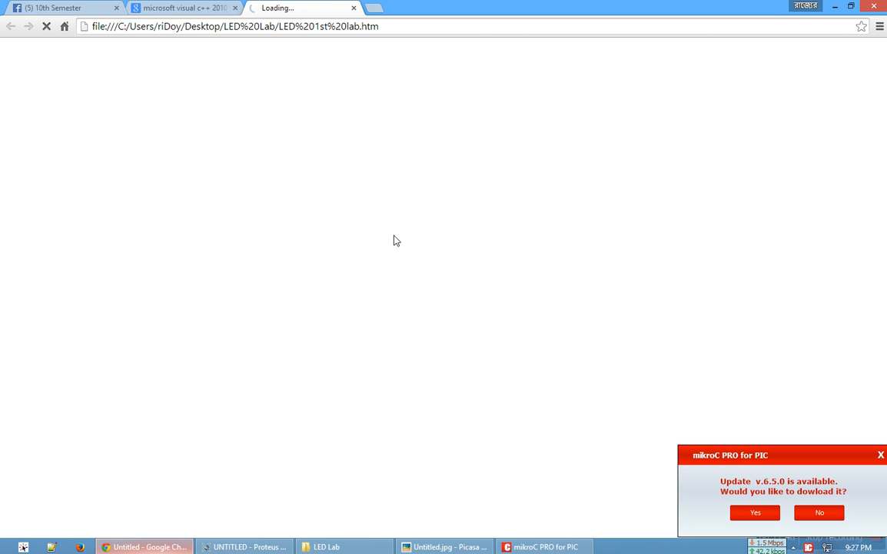
left_click(818, 512)
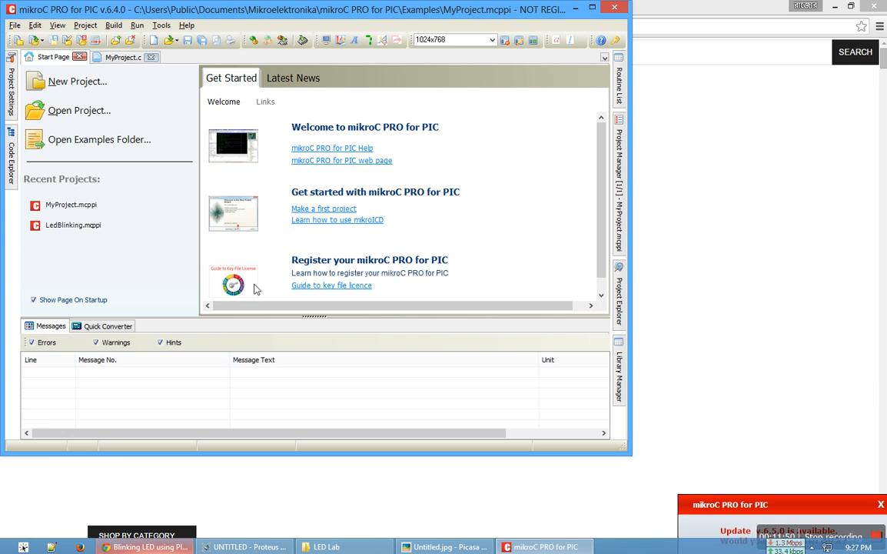
left_click(695, 273)
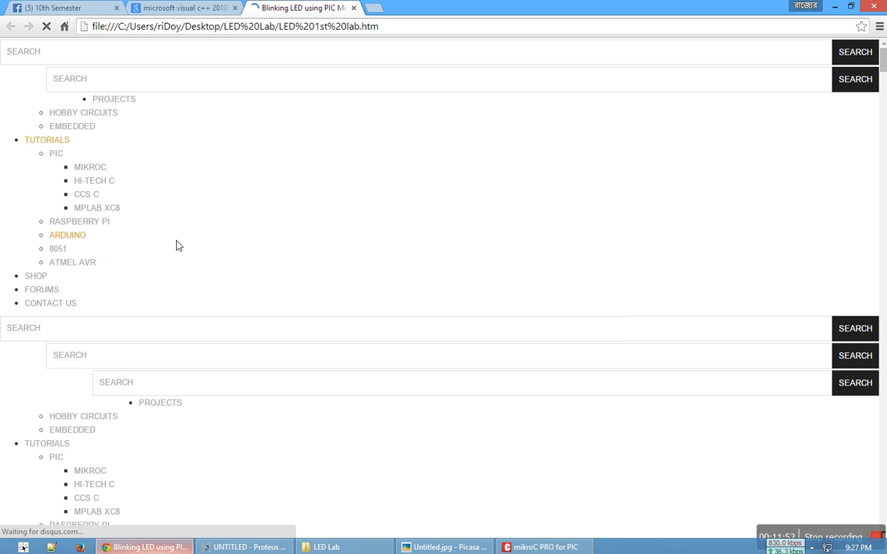
Step: Switch to mikroC PRO for PIC, start a new project and set its project folder to the Desktop
left_click(509, 546)
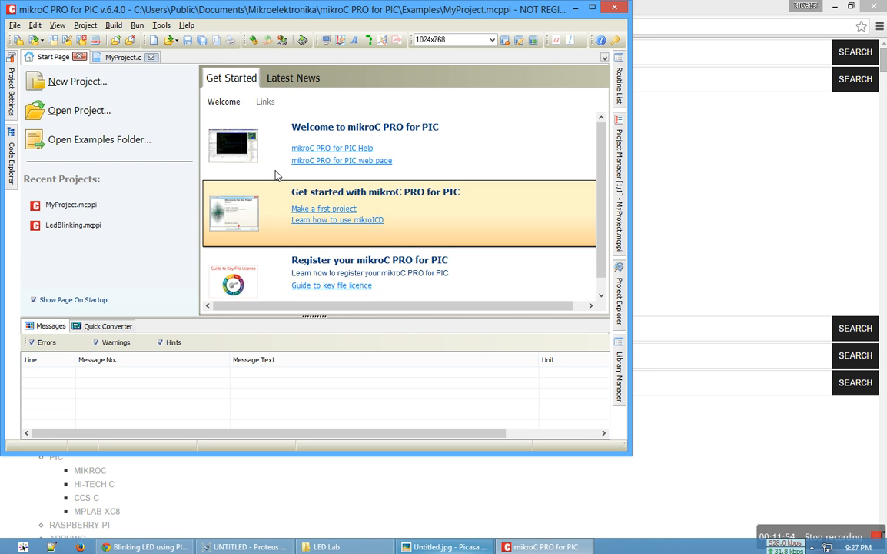
left_click(75, 84)
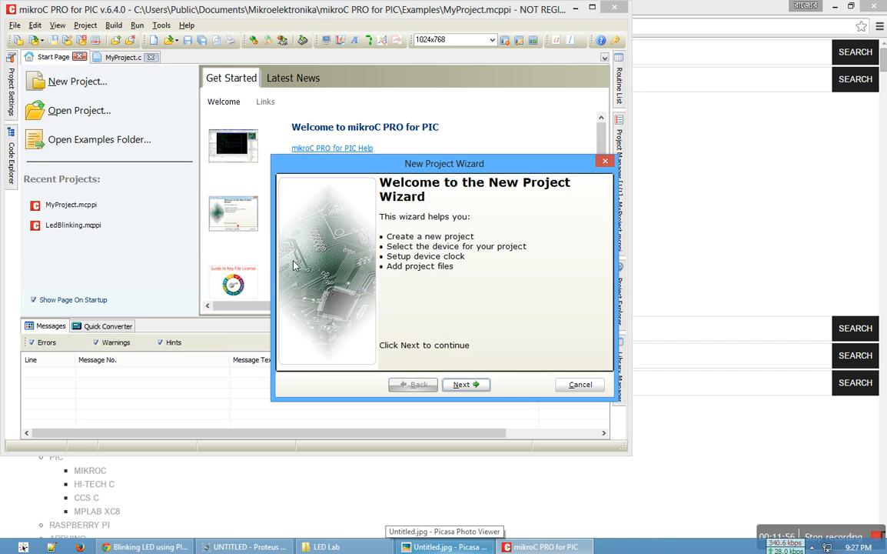
left_click(466, 384)
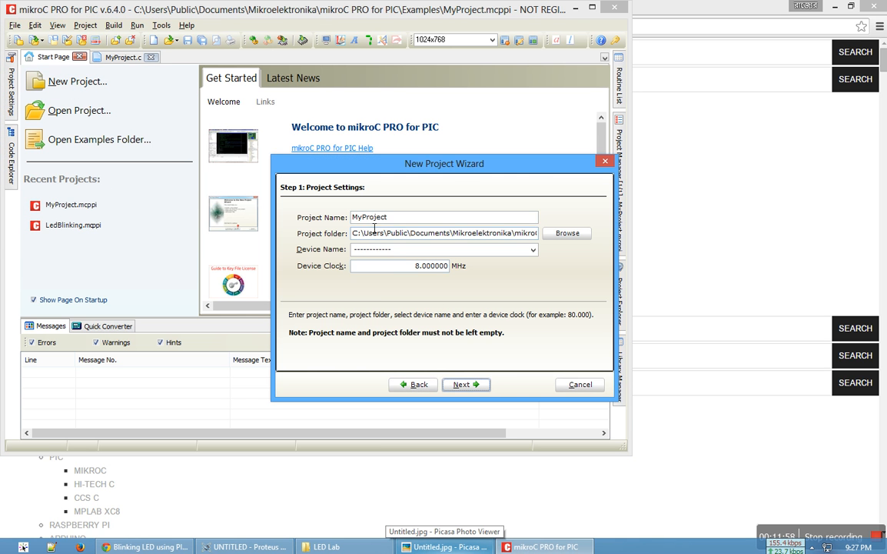
double_click(412, 222)
left_click(396, 223)
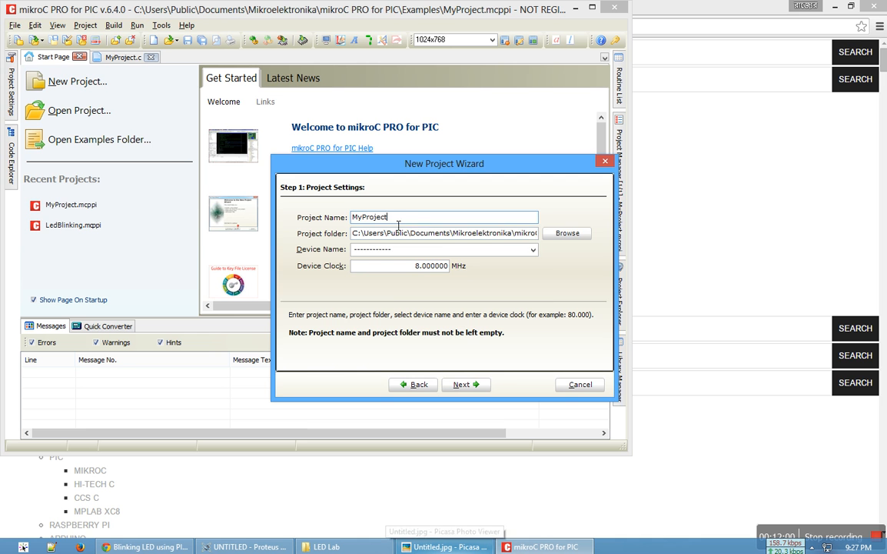
left_click(556, 238)
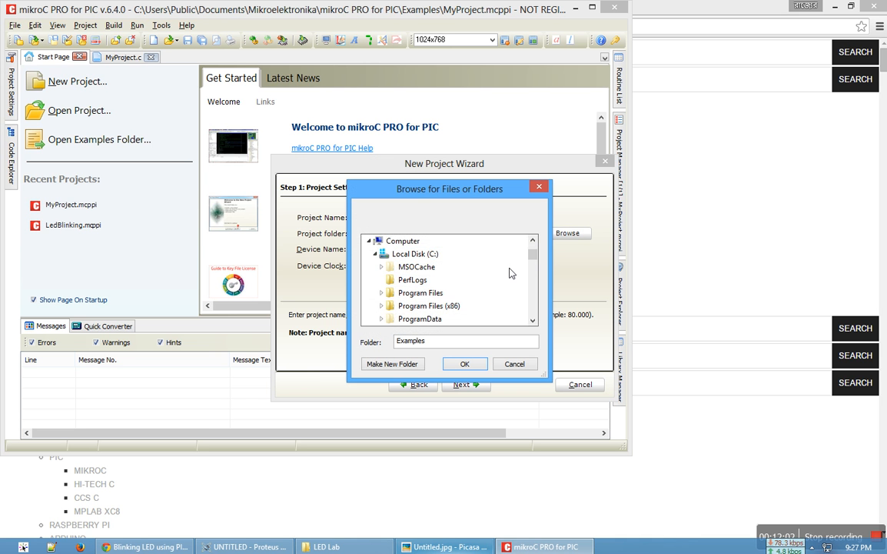
scroll(533, 258, "down", 3)
scroll(533, 257, "up", 5)
left_click(393, 241)
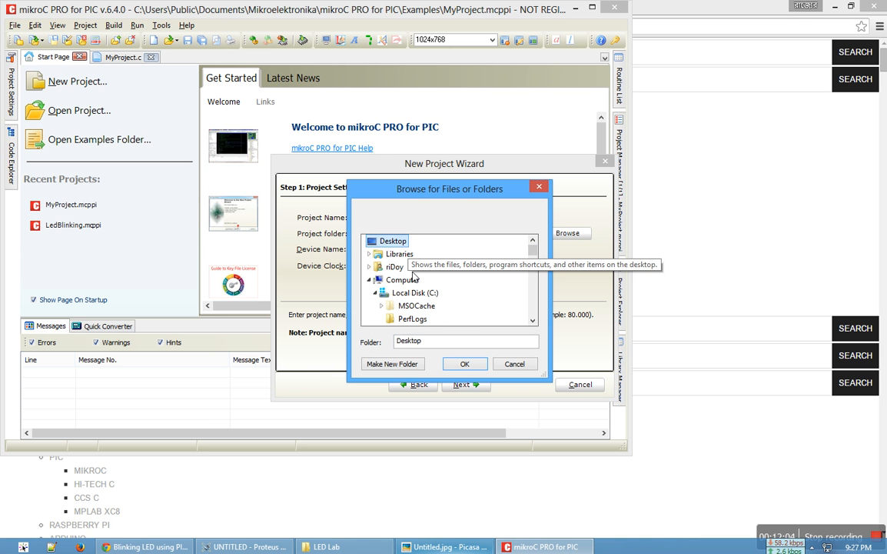
left_click(461, 367)
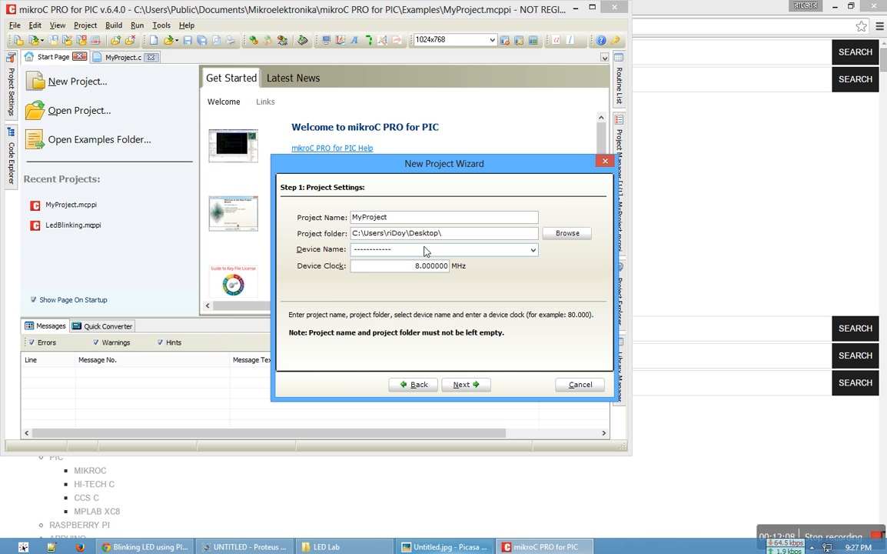
Step: Browse the available device names and check the microcontroller model in the circuit diagram
left_click(533, 251)
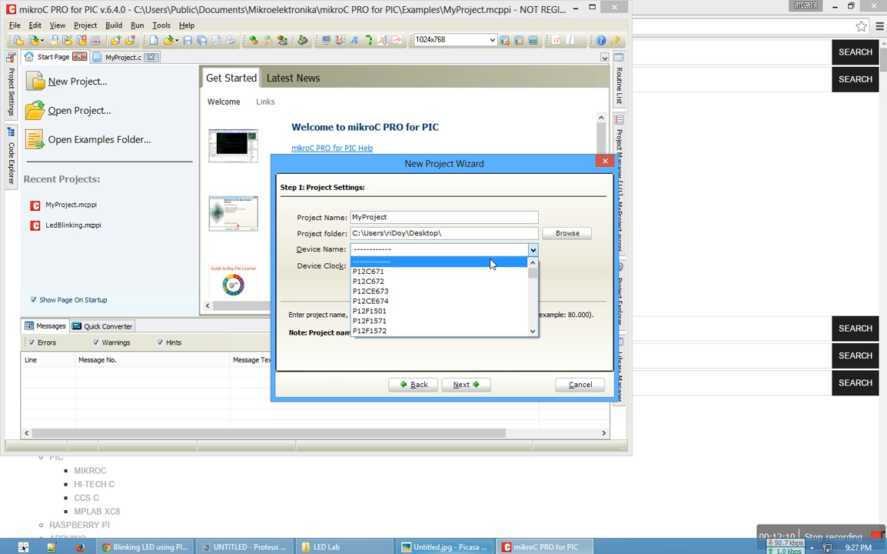
scroll(450, 283, "down", 2)
scroll(450, 286, "down", 2)
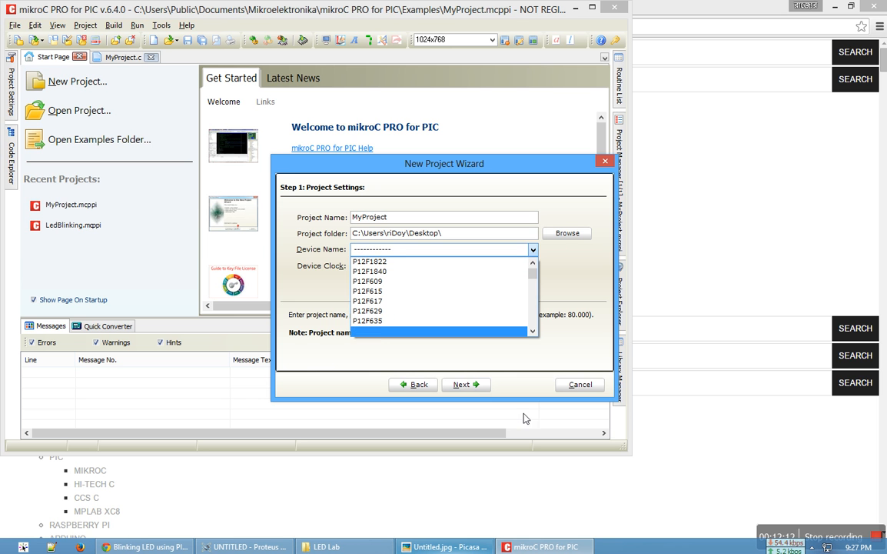
key("alt+Tab")
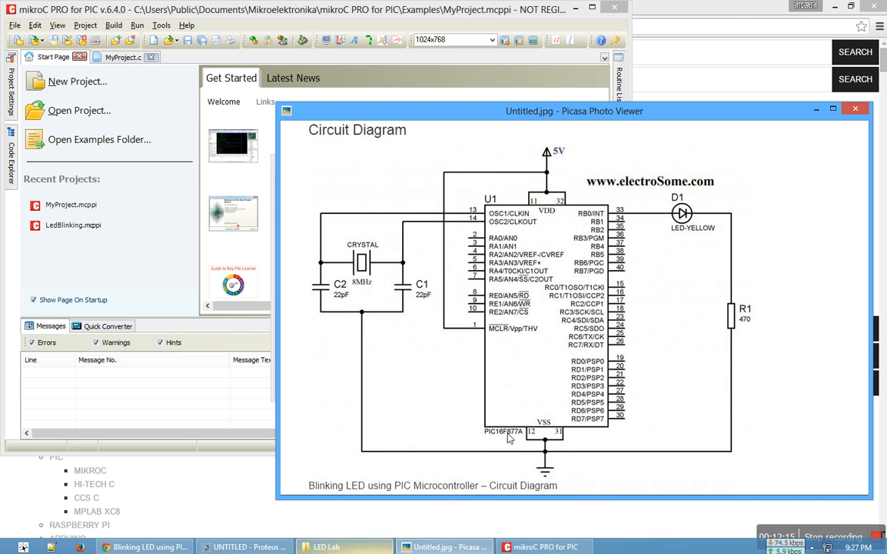
key("alt+Tab")
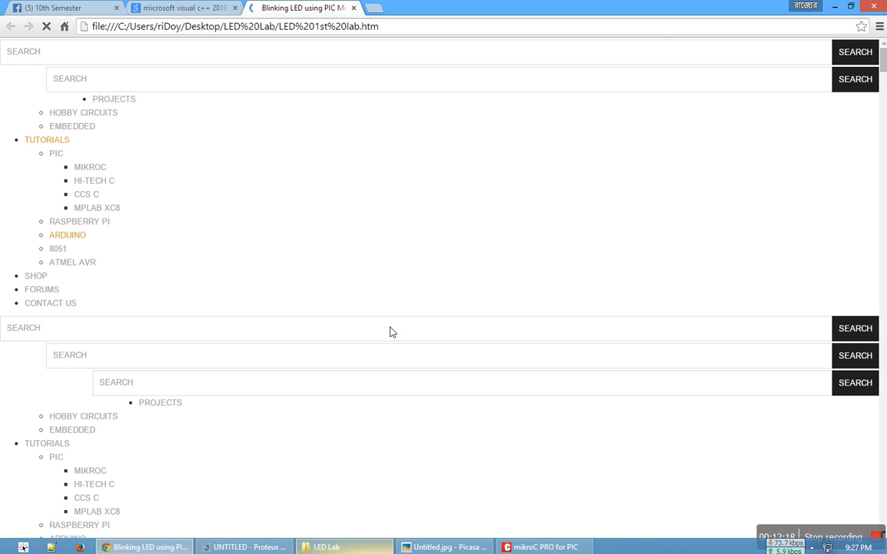
Step: Return to mikroC's New Project Wizard and choose P16F877A as the device, rechecking the model in the circuit diagram
left_click(541, 547)
left_click(454, 253)
scroll(438, 280, "down", 5)
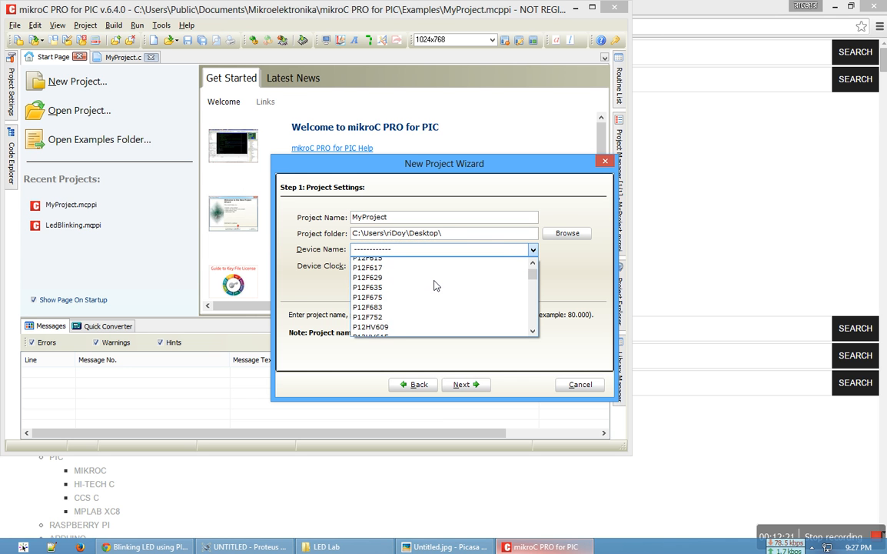
scroll(434, 286, "down", 3)
scroll(389, 308, "down", 2)
scroll(390, 309, "down", 7)
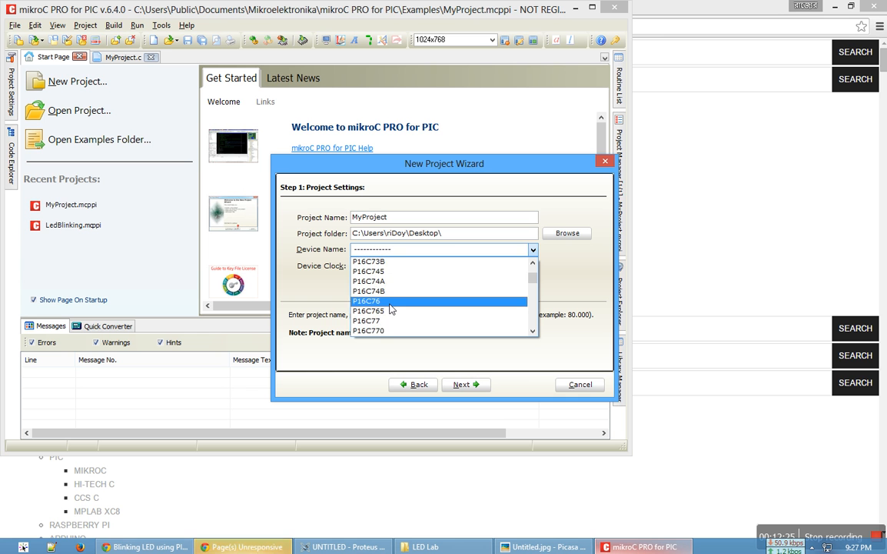
scroll(390, 308, "down", 10)
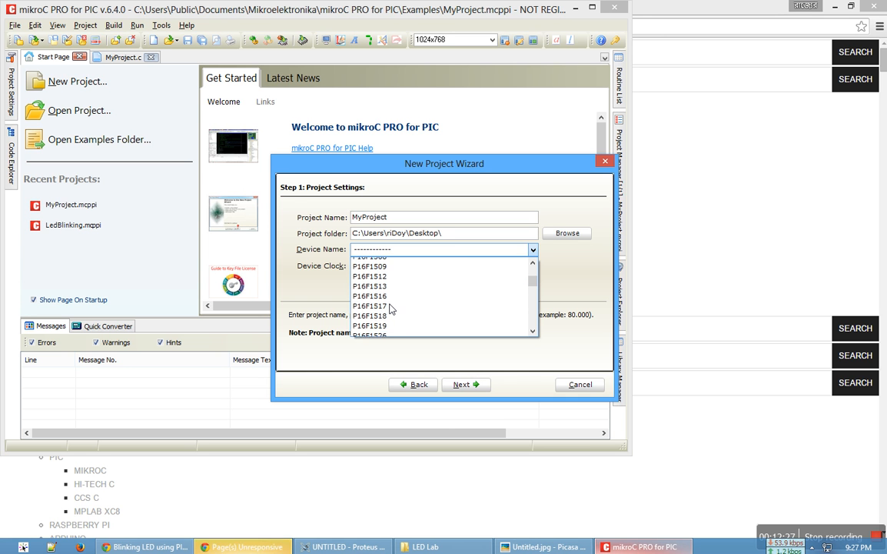
scroll(390, 308, "down", 10)
scroll(390, 308, "down", 2)
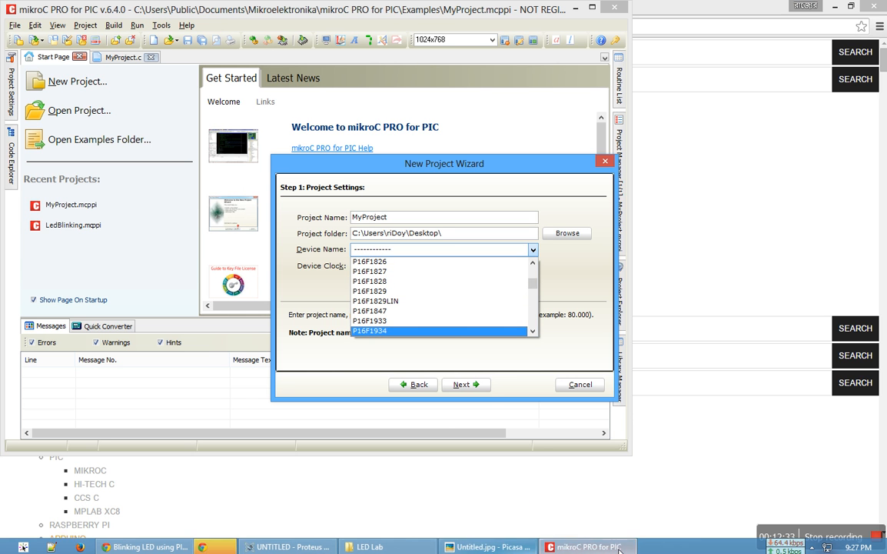
left_click(439, 547)
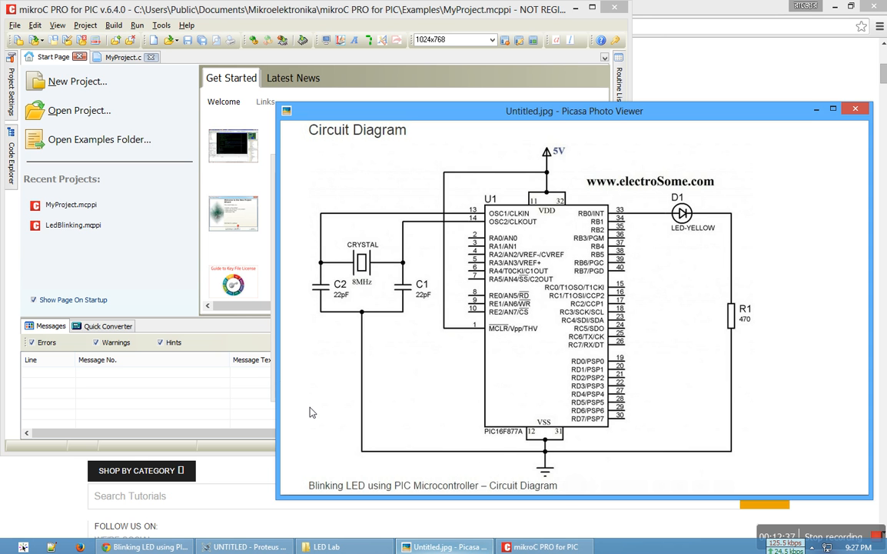
left_click(257, 275)
left_click(398, 254)
left_click_drag(532, 270, 531, 293)
scroll(419, 300, "up", 8)
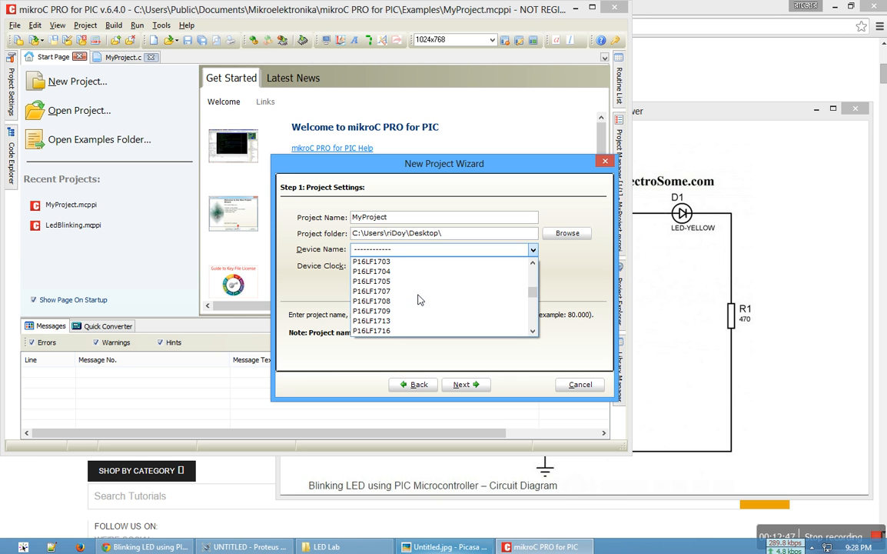
scroll(419, 299, "up", 10)
scroll(419, 299, "up", 12)
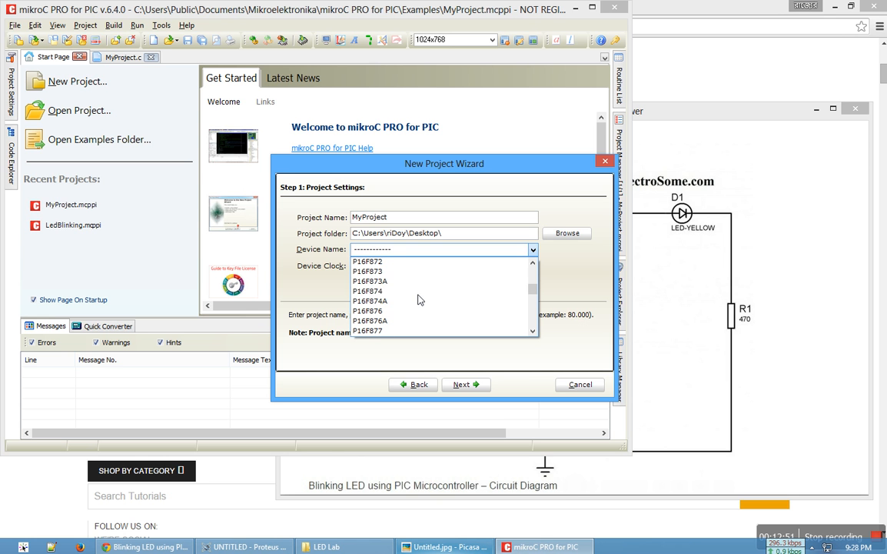
scroll(389, 292, "down", 1)
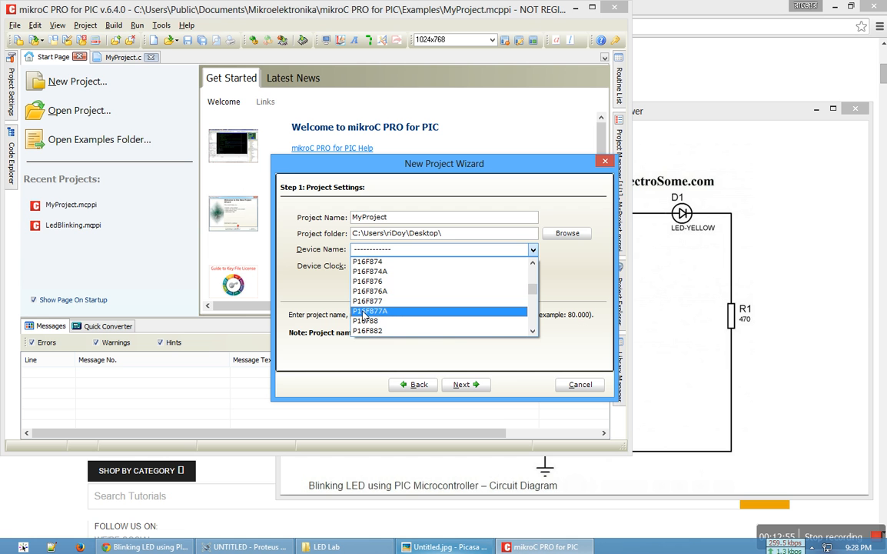
left_click(392, 311)
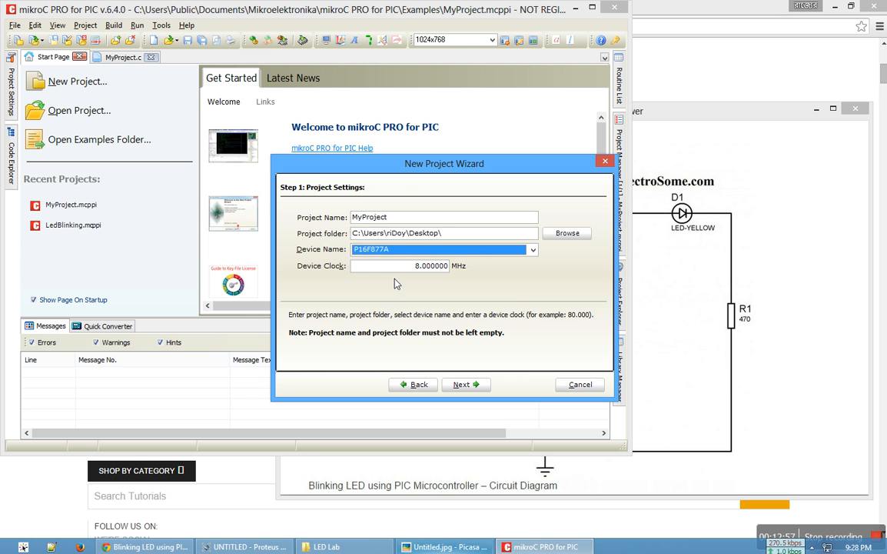
Step: Accept the remaining New Project Wizard settings and finish creating MyProject
left_click(464, 384)
left_click(468, 386)
left_click(471, 386)
left_click(467, 384)
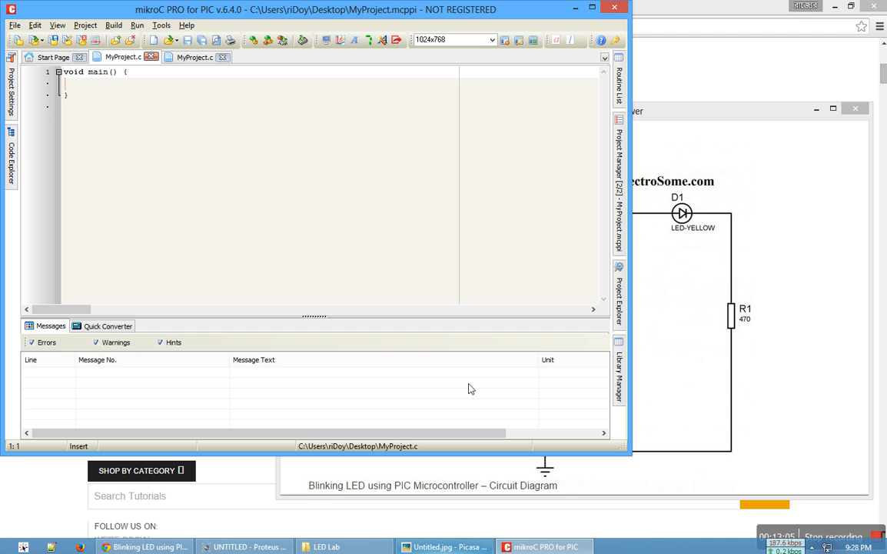
Step: Switch to the Blinking LED tutorial page in the browser and copy the complete MikroC code for blinking an LED
left_click(147, 547)
scroll(301, 326, "down", 15)
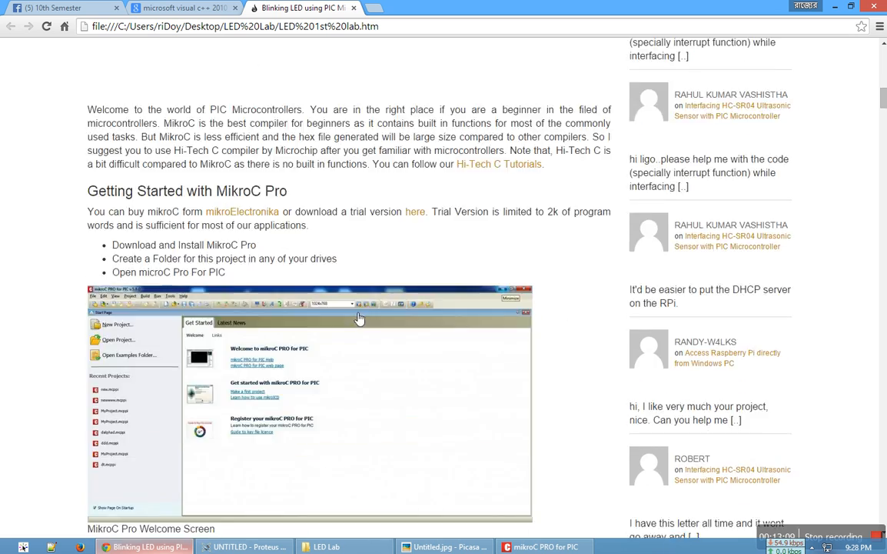
scroll(359, 317, "down", 15)
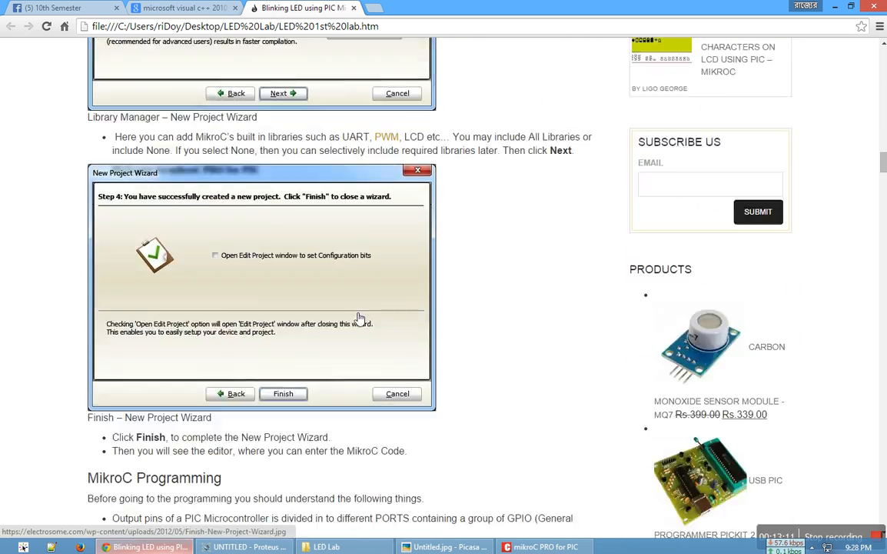
scroll(355, 318, "down", 15)
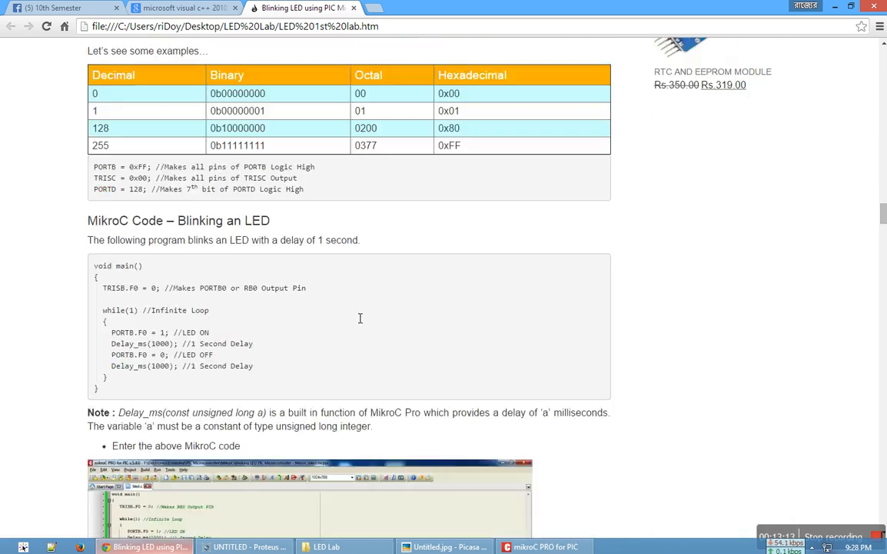
scroll(260, 308, "up", 3)
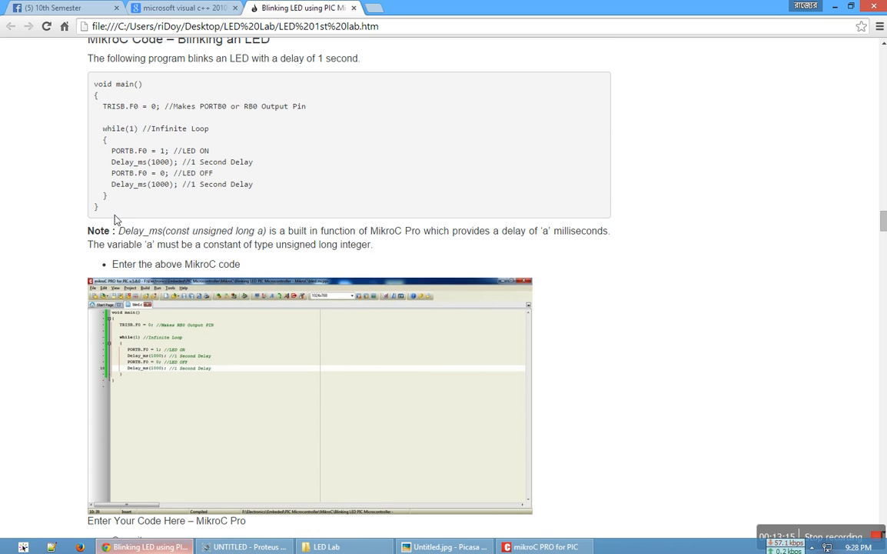
left_click_drag(112, 218, 89, 87)
key("ctrl+c")
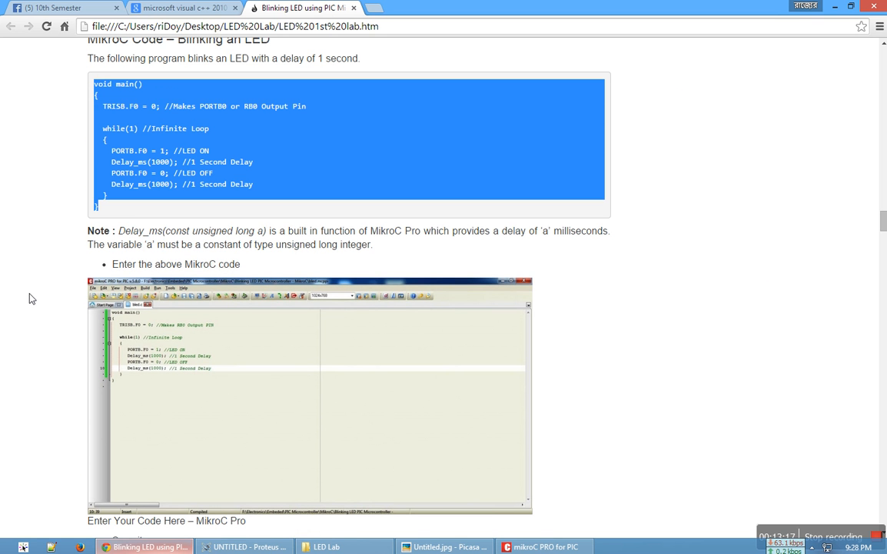
Step: Return to mikroC, replace the template code in MyProject.c with the copied blinking LED code and build the project
left_click(546, 547)
left_click(222, 195)
key("ctrl+a")
key("BackSpace")
key("ctrl+v")
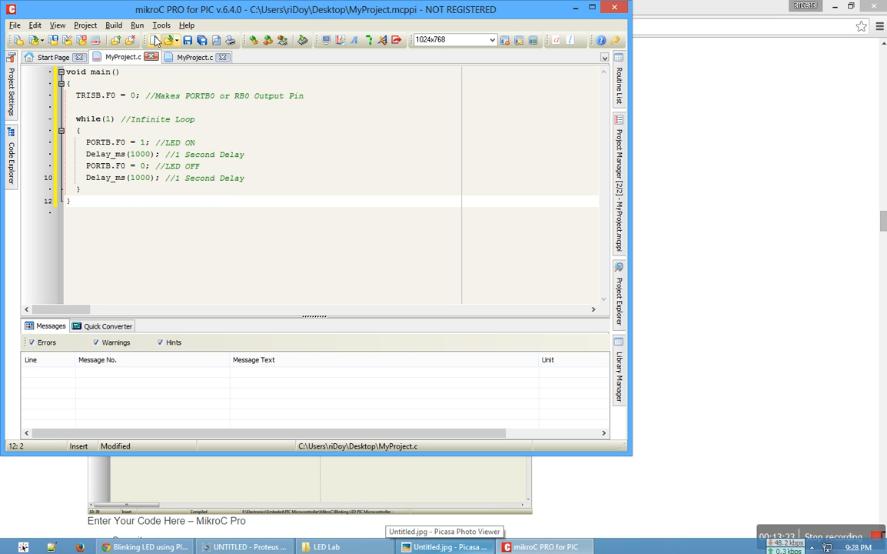
left_click(114, 26)
left_click(125, 39)
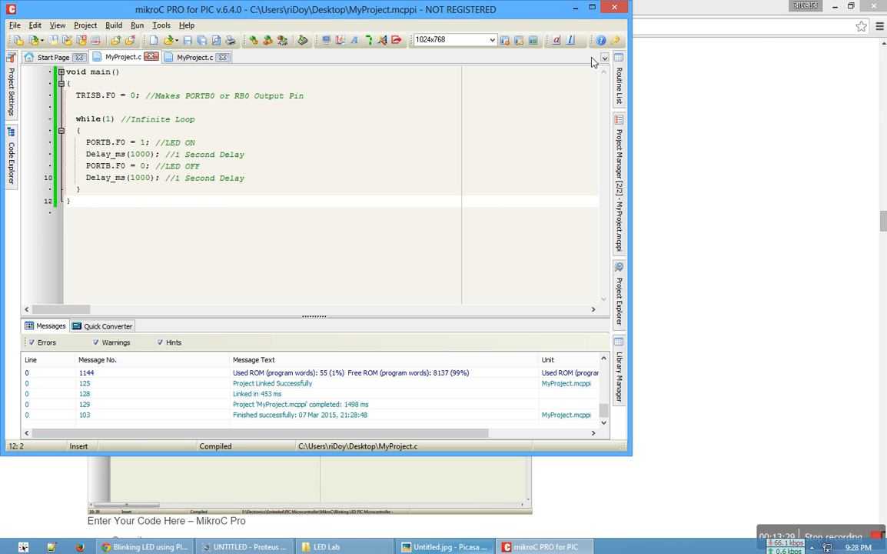
Step: Minimize the mikroC, browser, circuit diagram and LED Lab windows to reveal the desktop
left_click(575, 10)
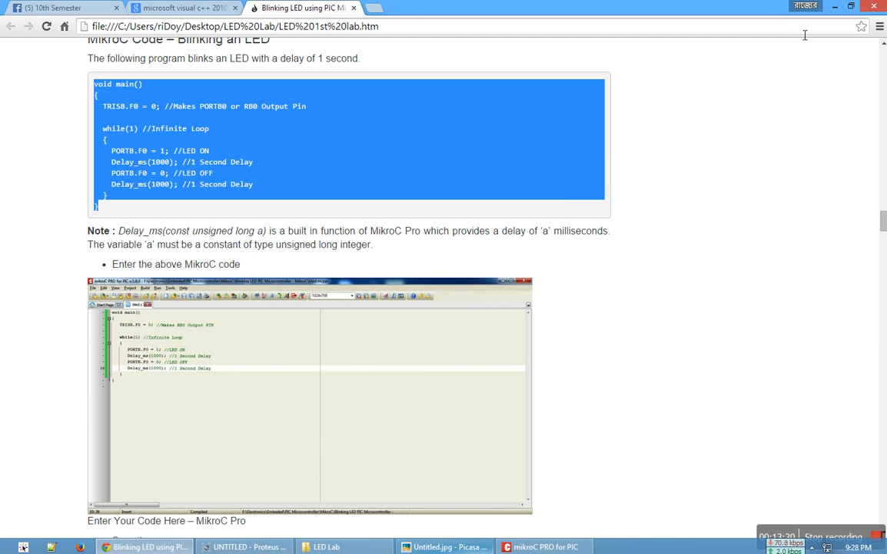
left_click(835, 6)
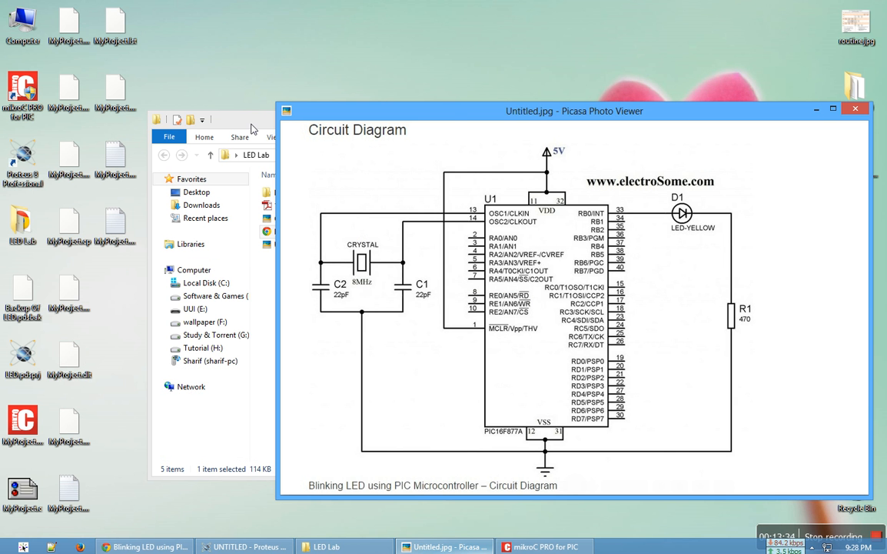
left_click(815, 110)
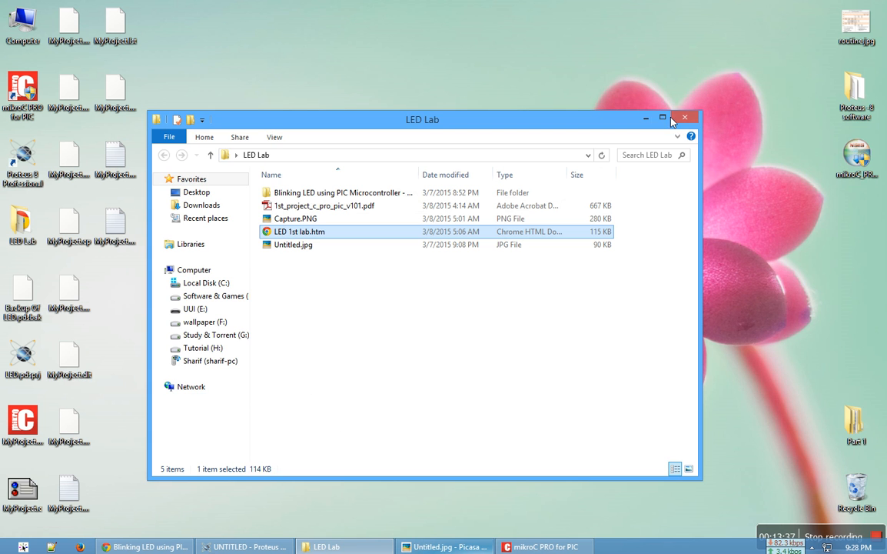
left_click(646, 119)
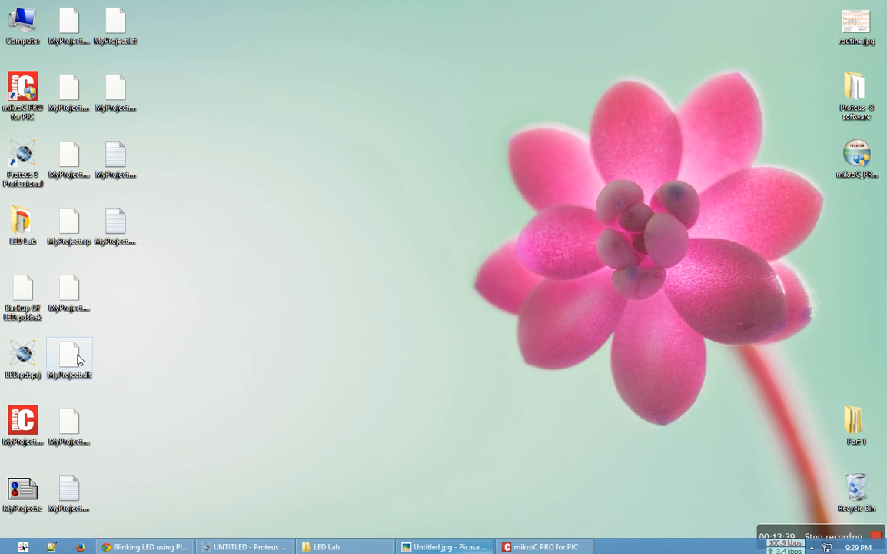
Step: Inspect the full names of the MyProject files on the desktop to look for the compiled hex file
left_click(69, 488)
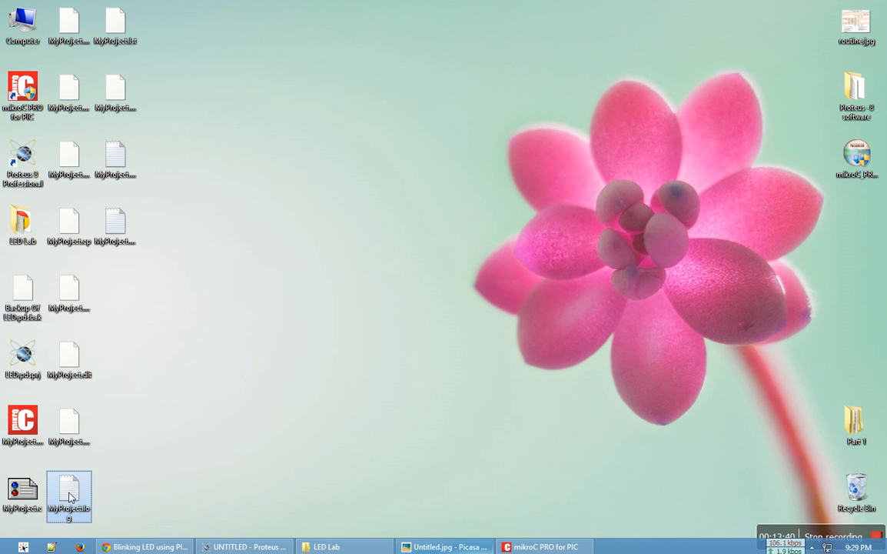
left_click(115, 158)
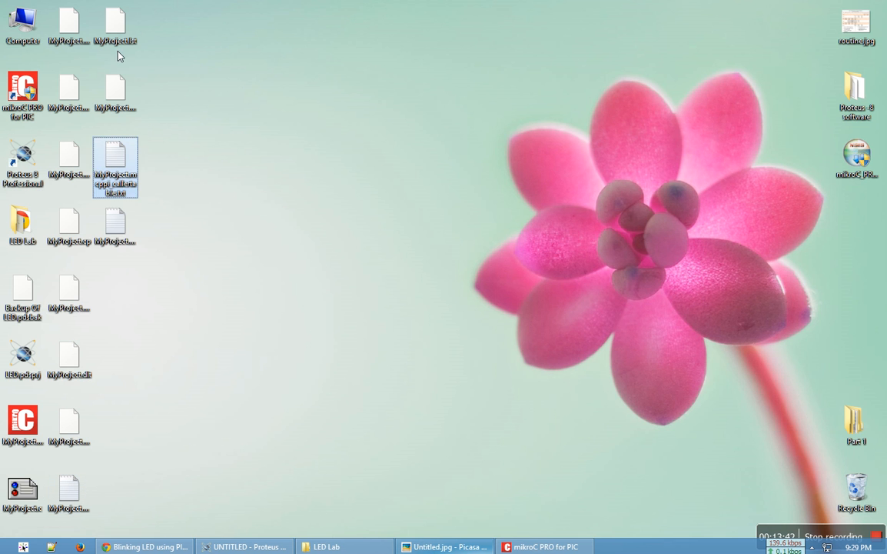
left_click(120, 32)
left_click(70, 33)
left_click(69, 87)
left_click(67, 142)
left_click(69, 226)
left_click(69, 292)
left_click(70, 356)
left_click(22, 490)
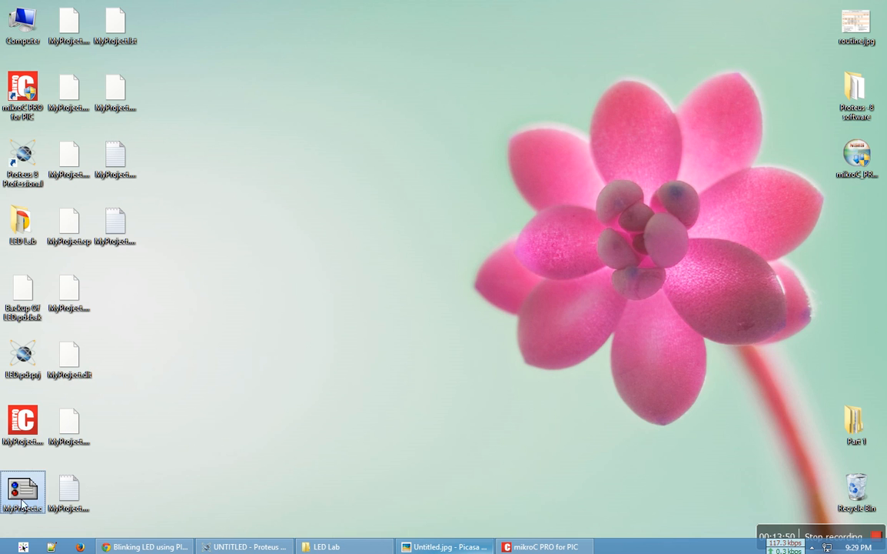
left_click(17, 434)
left_click(26, 362)
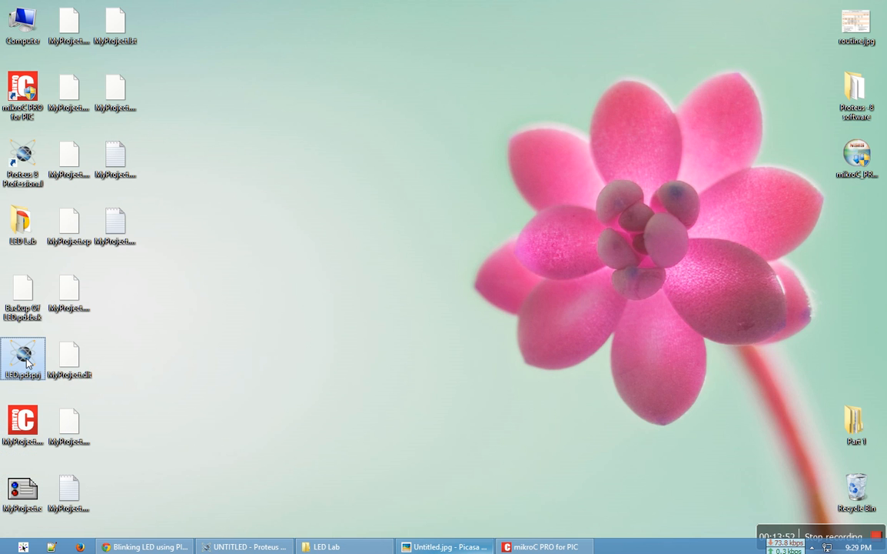
left_click(23, 291)
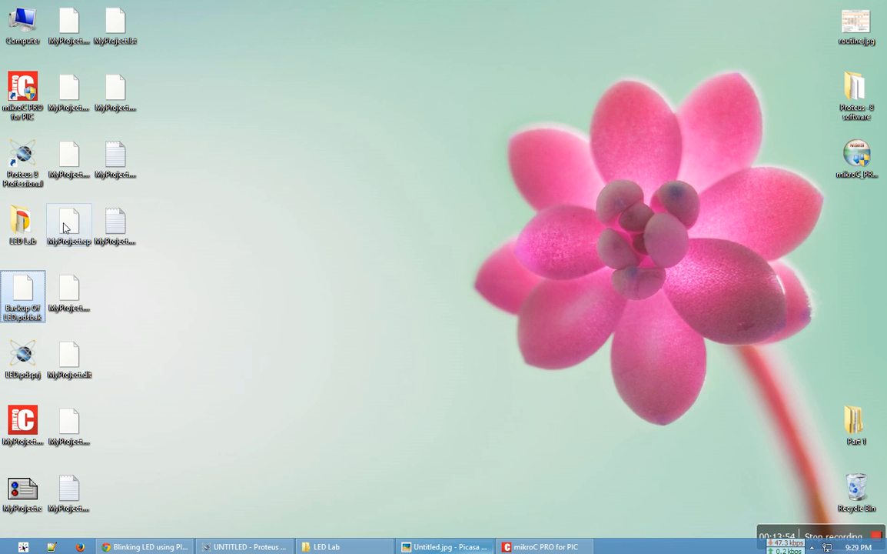
left_click(125, 88)
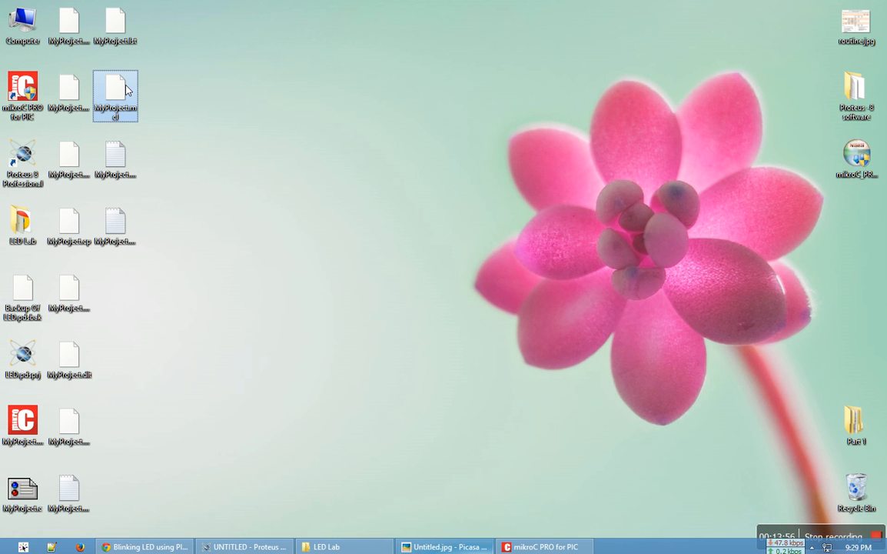
left_click(107, 154)
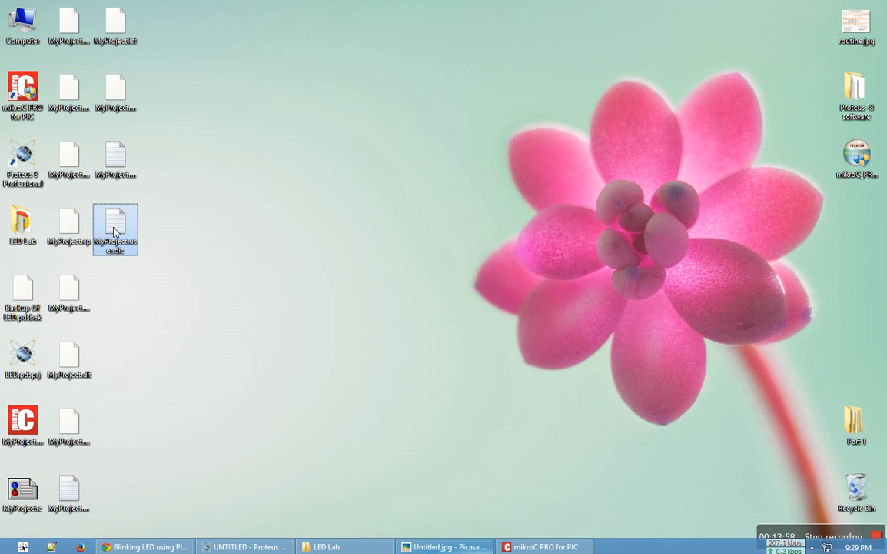
Step: Pick out MyProject.hex among the project files and move it to an empty area near the middle of the desktop
left_click(79, 506)
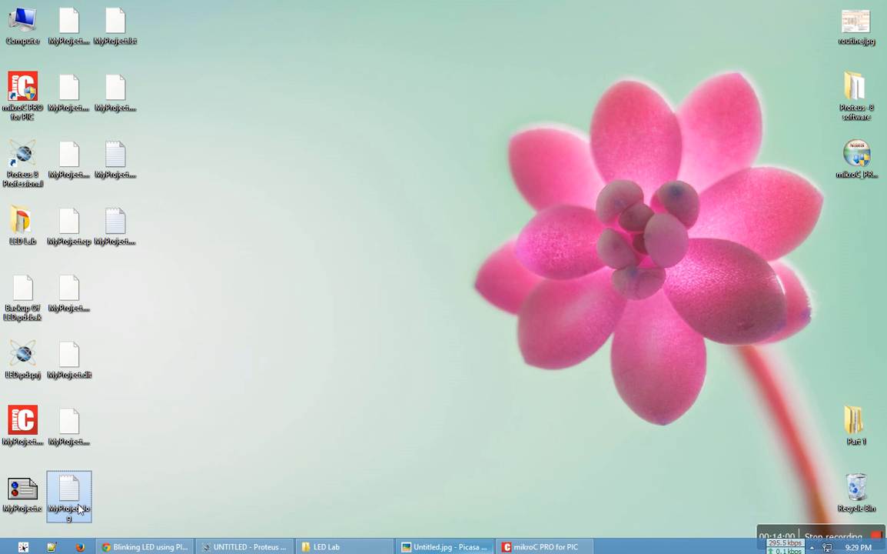
left_click(71, 444)
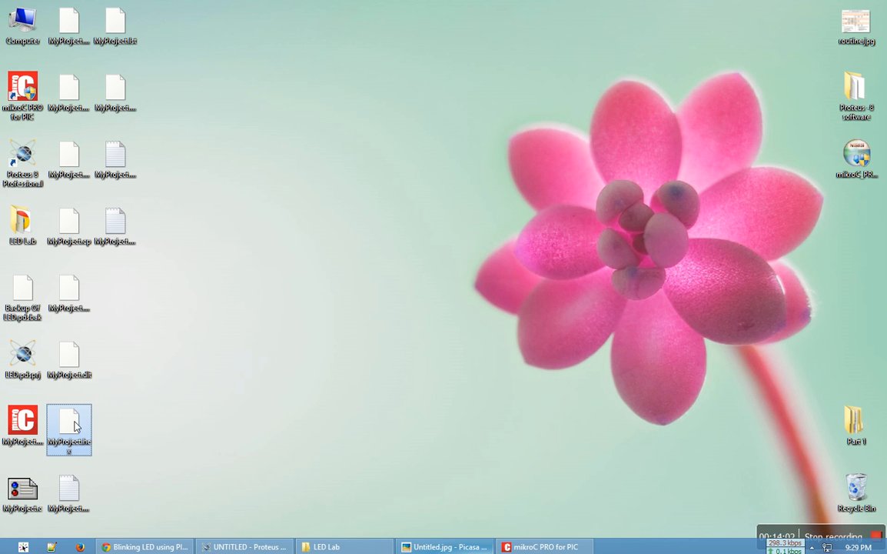
left_click_drag(76, 425, 379, 277)
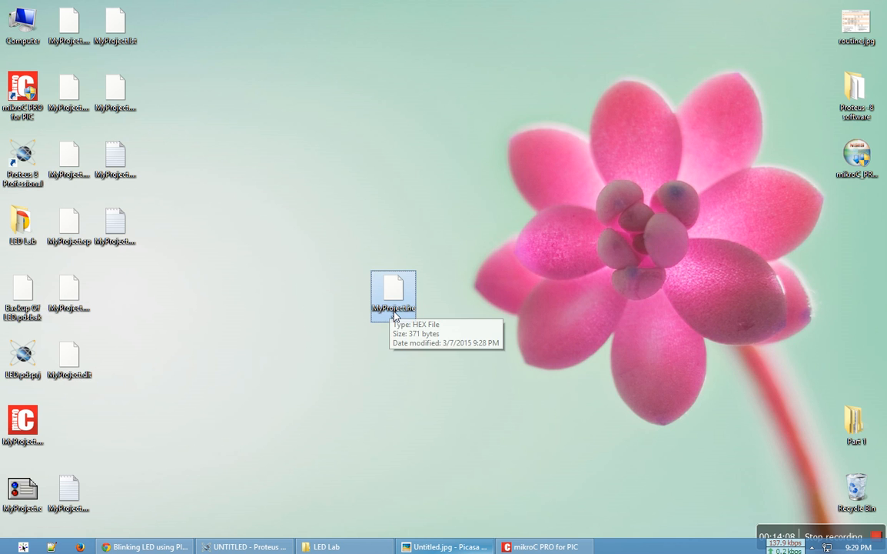
Step: Switch to Proteus, assign MyProject.hex from the Desktop as the program file of the PIC16F877A and run the simulation
left_click(252, 546)
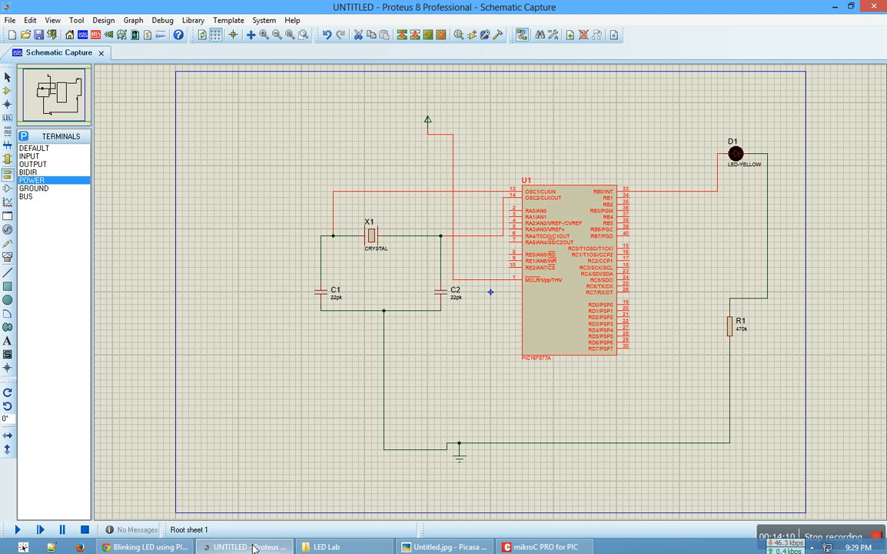
double_click(542, 231)
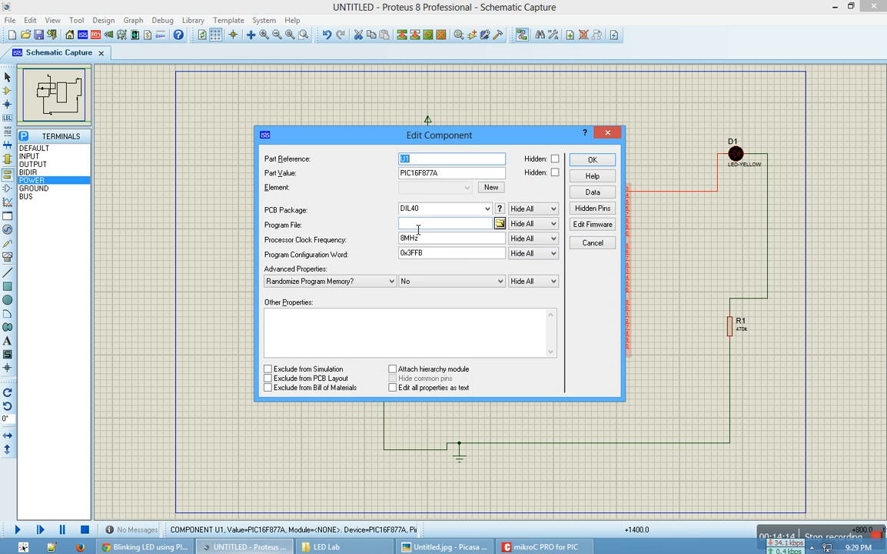
left_click(500, 223)
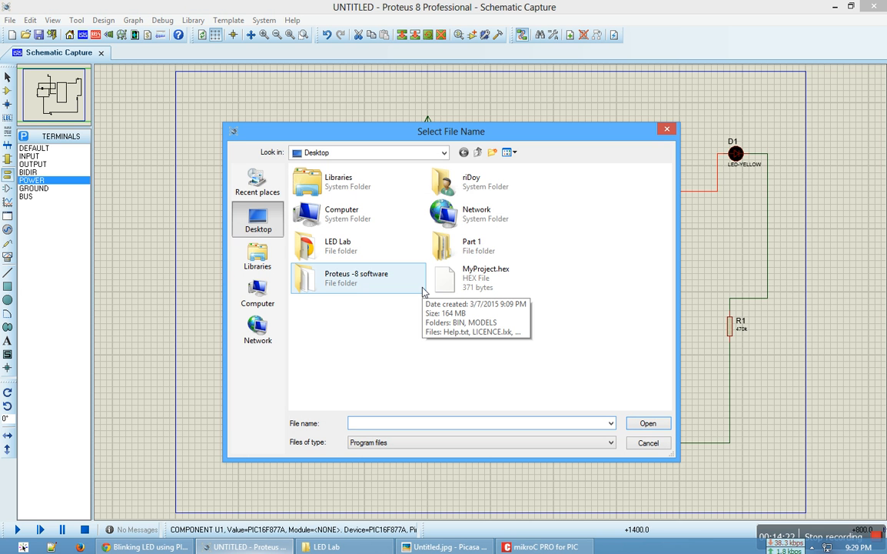
double_click(467, 281)
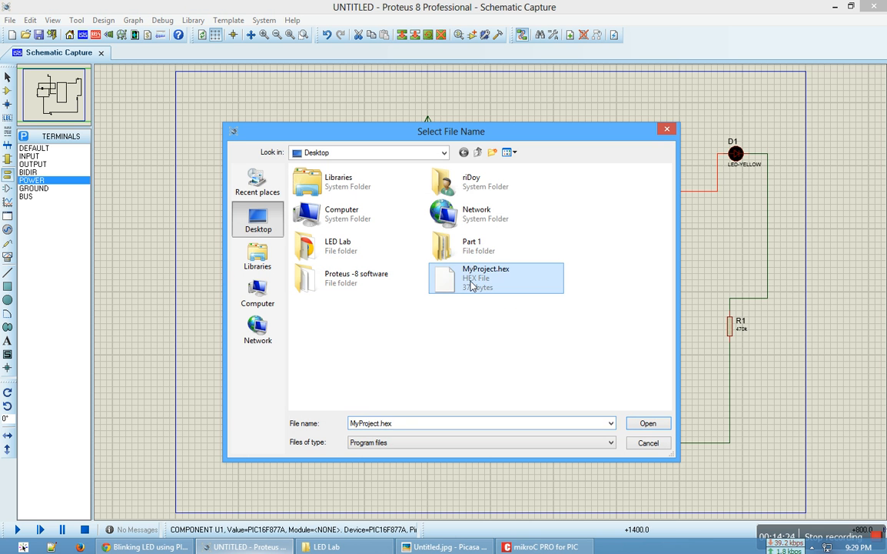
left_click(585, 163)
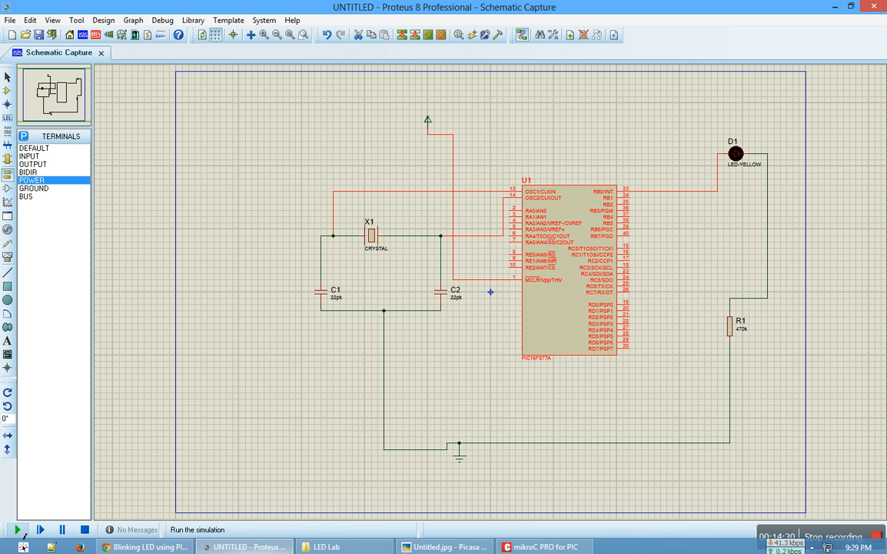
left_click(17, 529)
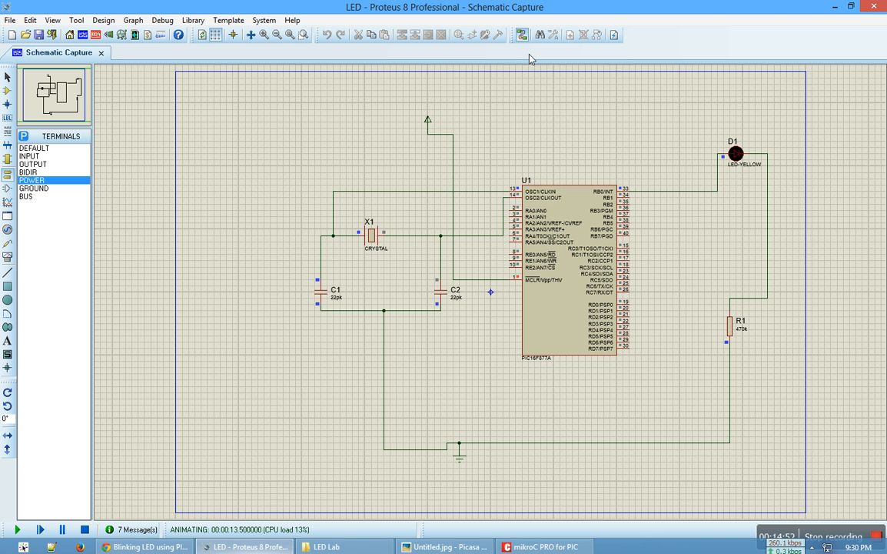
Step: Minimize Proteus and permanently delete the MyProject files in the second and third icon columns of the desktop
left_click(834, 9)
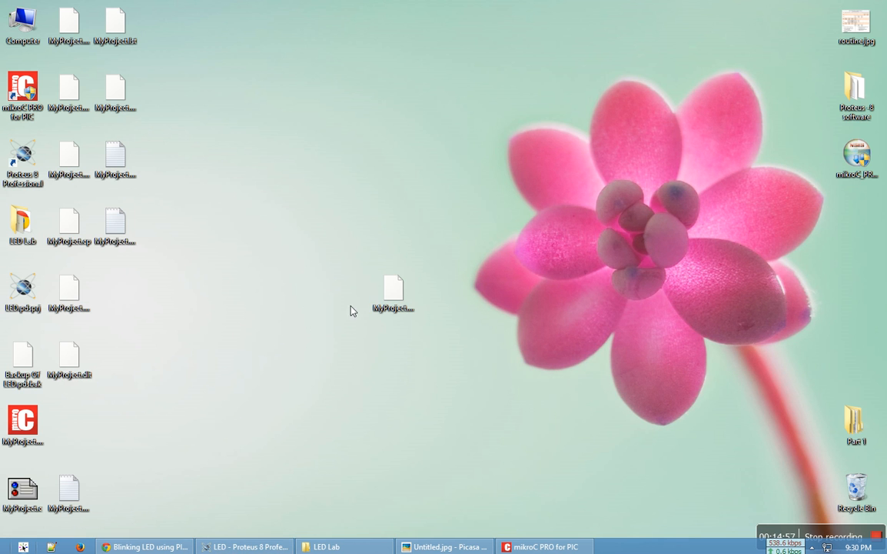
left_click_drag(166, 21, 66, 501)
key("shift+Delete")
key("Return")
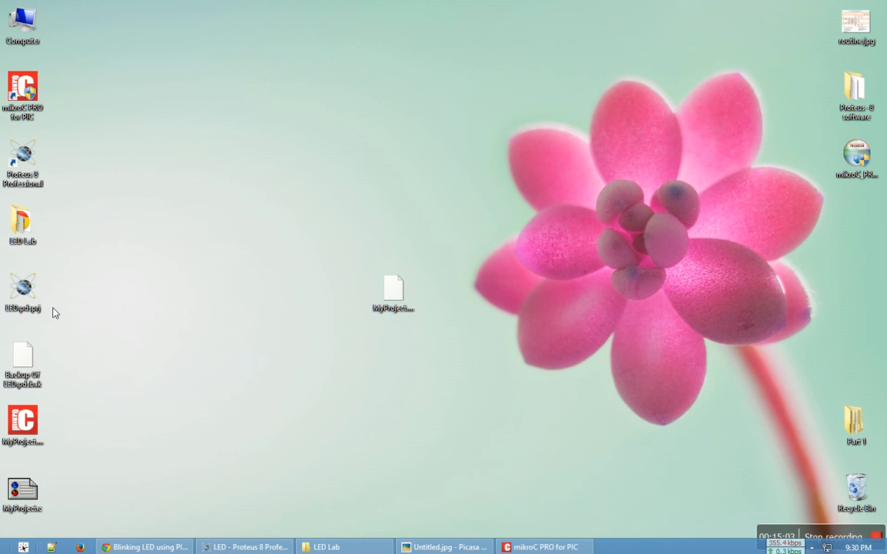
Step: Move MyProject.hex closer to the remaining project files on the desktop
right_click(245, 225)
left_click(274, 255)
left_click_drag(371, 272, 140, 337)
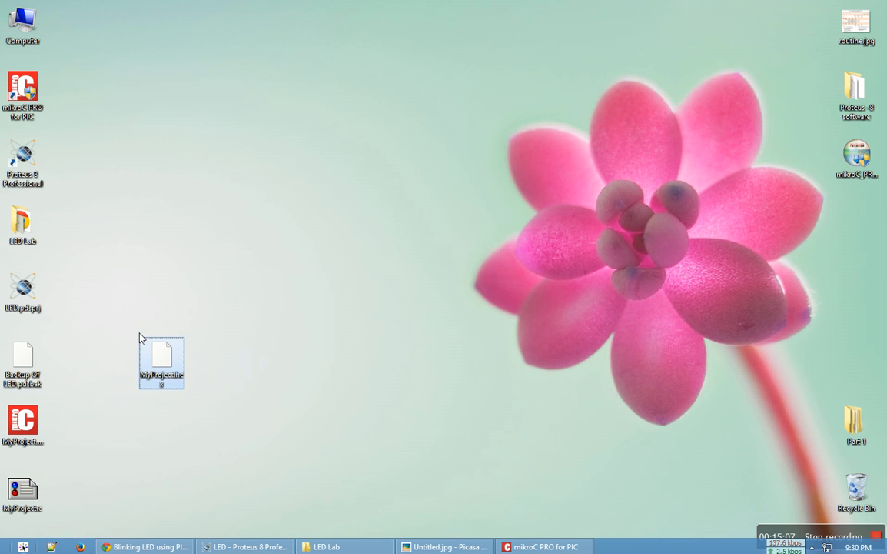